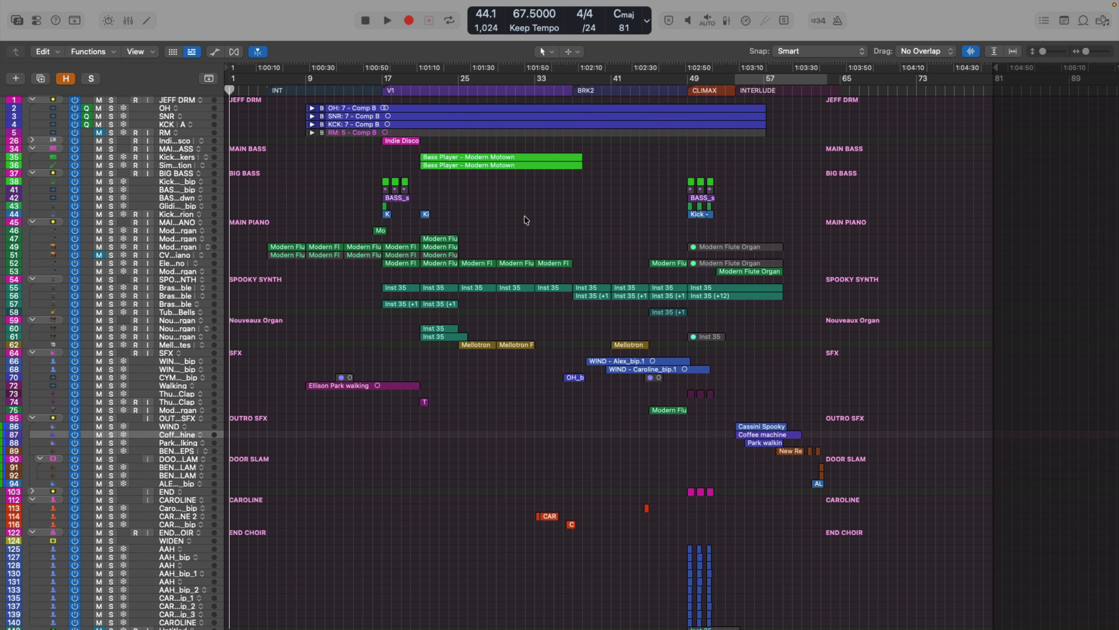
- Examine the OUTRO SFX section's tracks one by one, from WIND down to the blue track below the door slams
left_click_drag(729, 411, 830, 497)
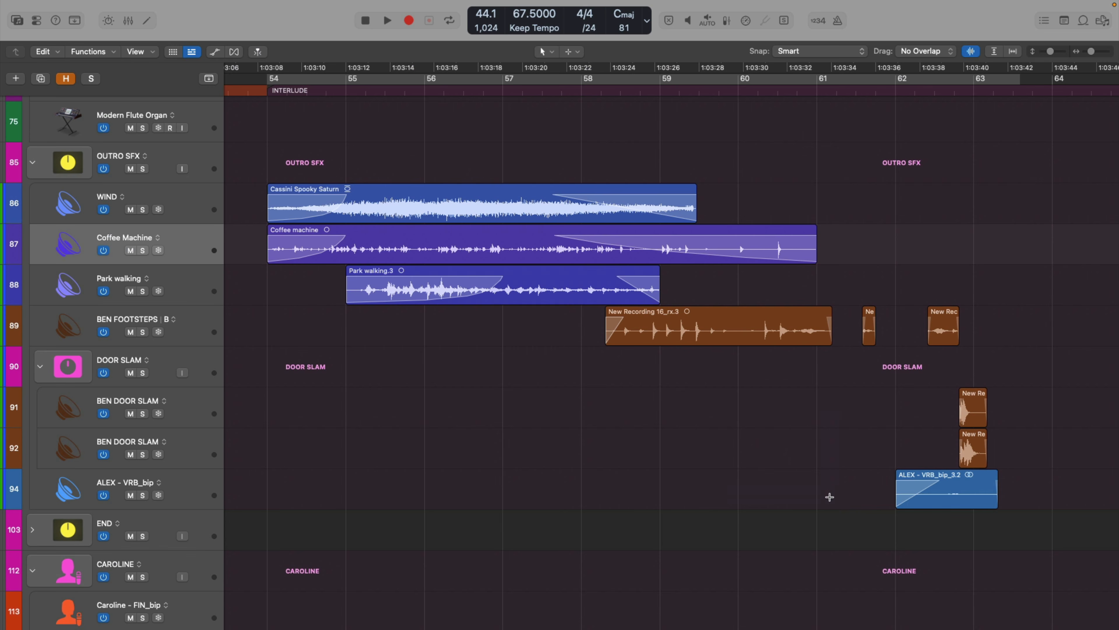
left_click(190, 200)
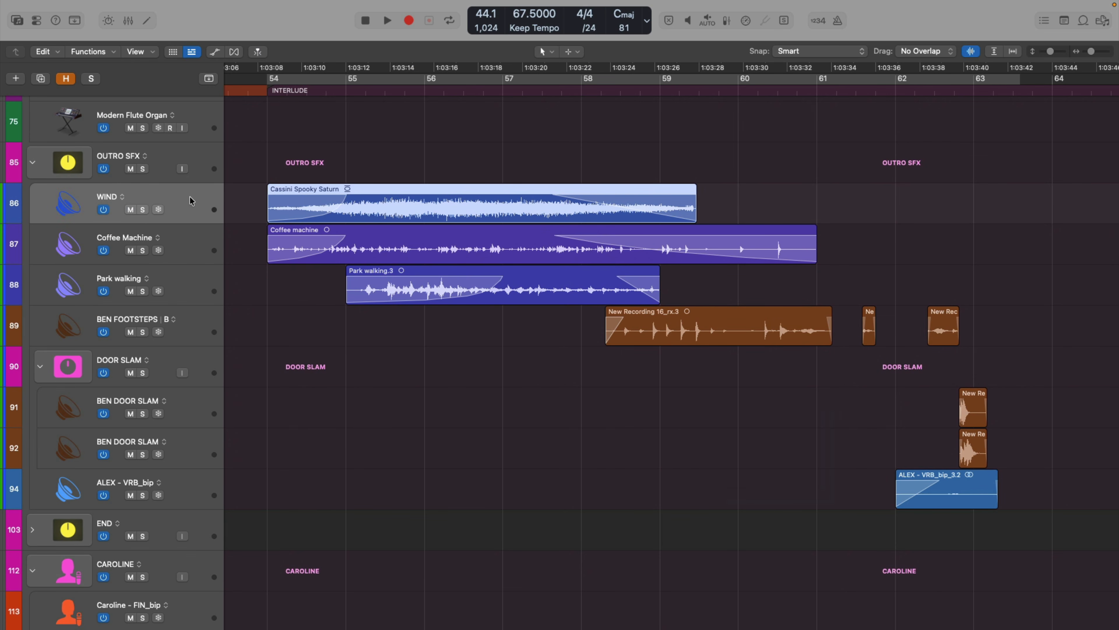
key("Down")
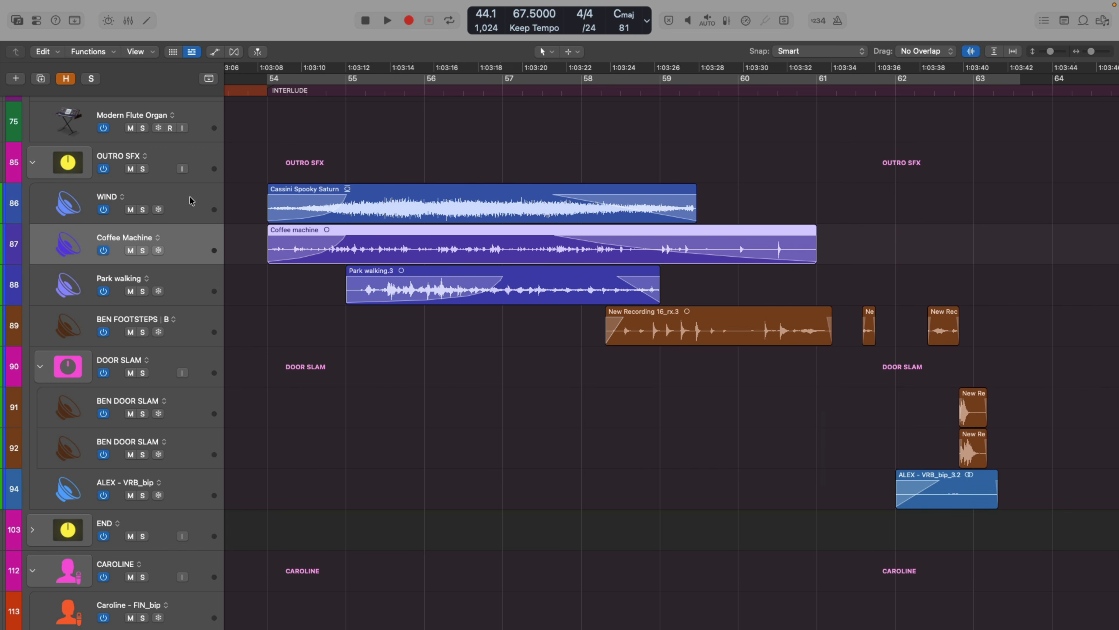
key("Down")
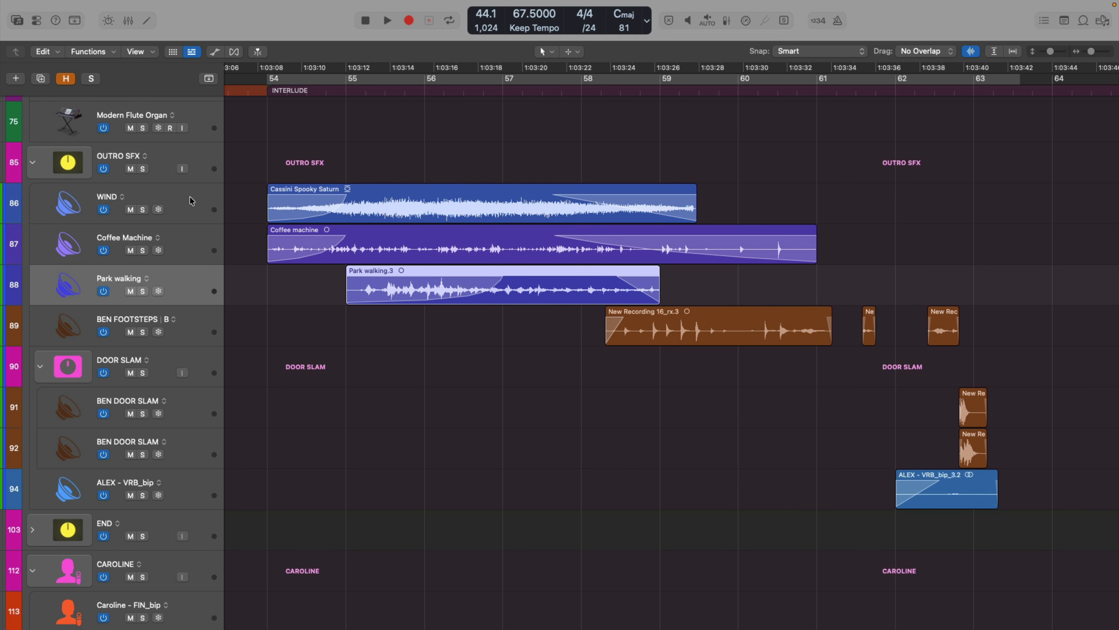
key("Down")
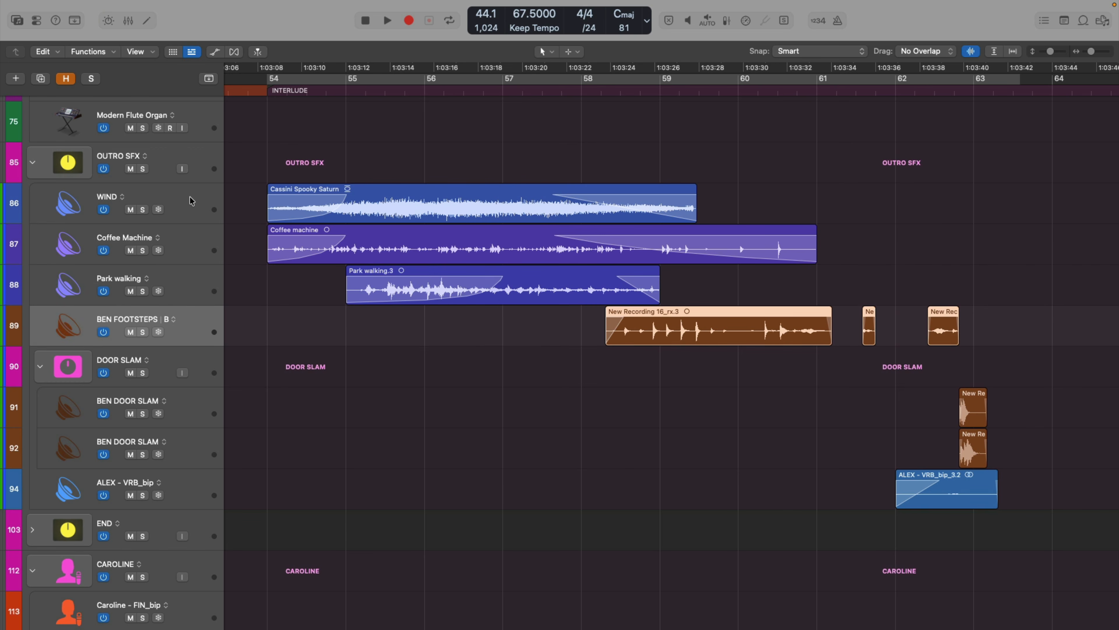
key("Down")
key("Down")
key("Down")
key("Down")
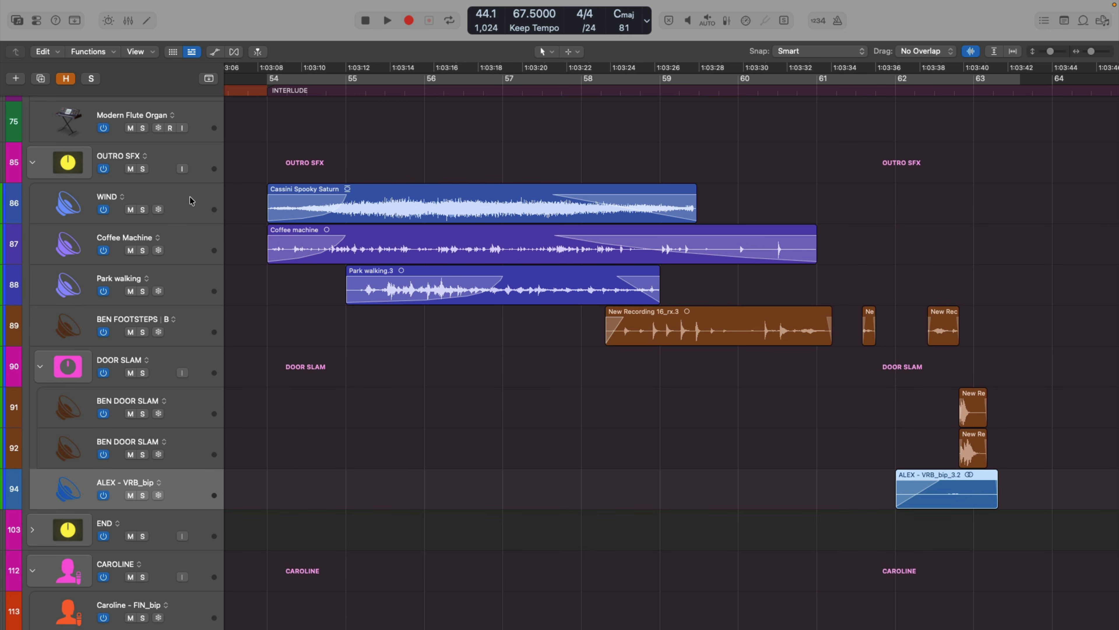
- Enlarge the waveform display inside the regions to inspect the quiet recordings, and return it to normal size
key("super+equal")
key("super+equal")
key("super+equal")
key("super+equal")
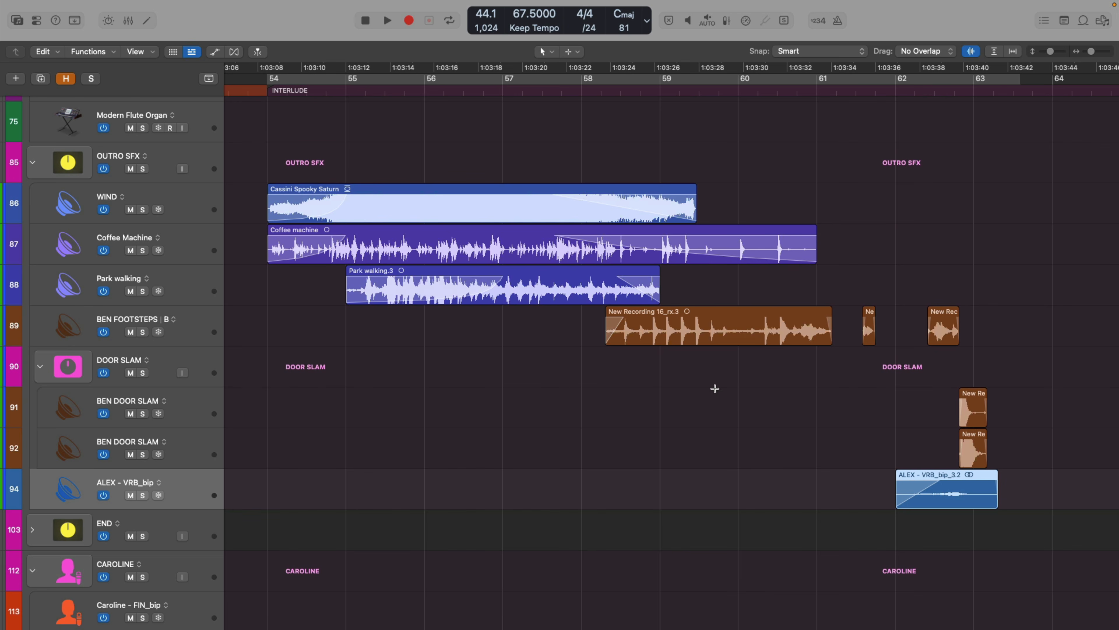
key("super+minus")
key("super+minus")
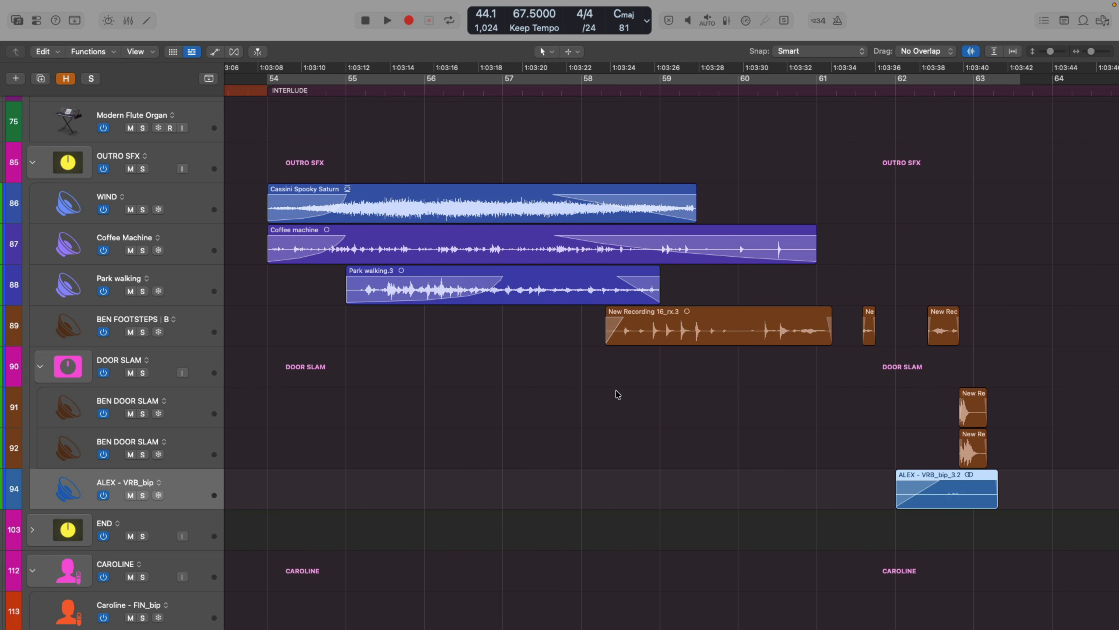
- Mute the Coffee Machine track and play the outro sound effects from bar 54 through the door slam
left_click(131, 251)
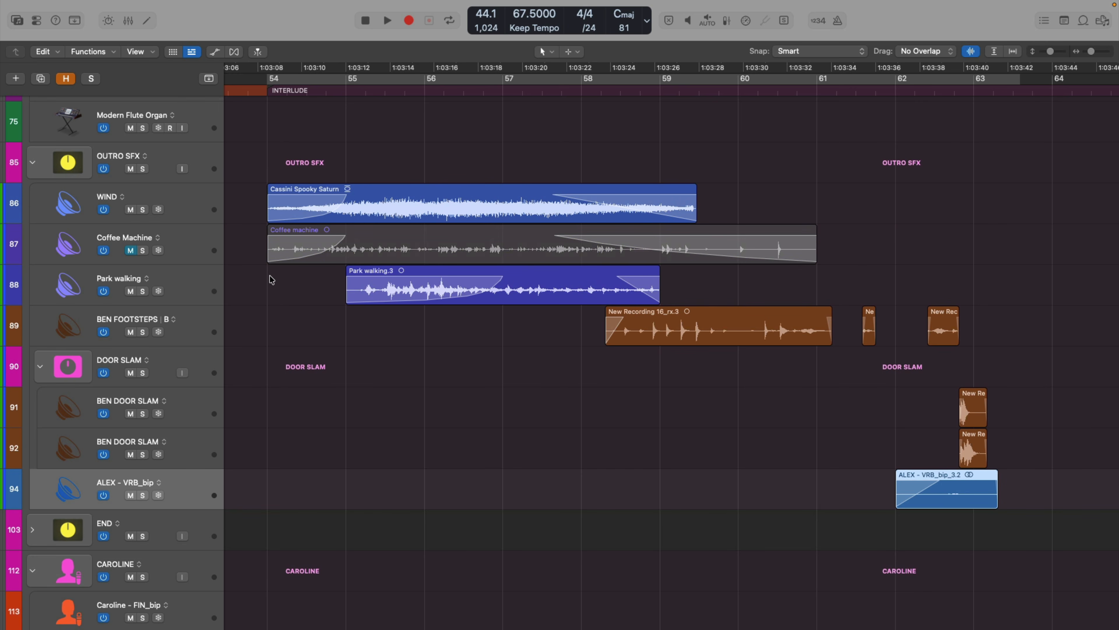
key("c")
key("space")
key("c")
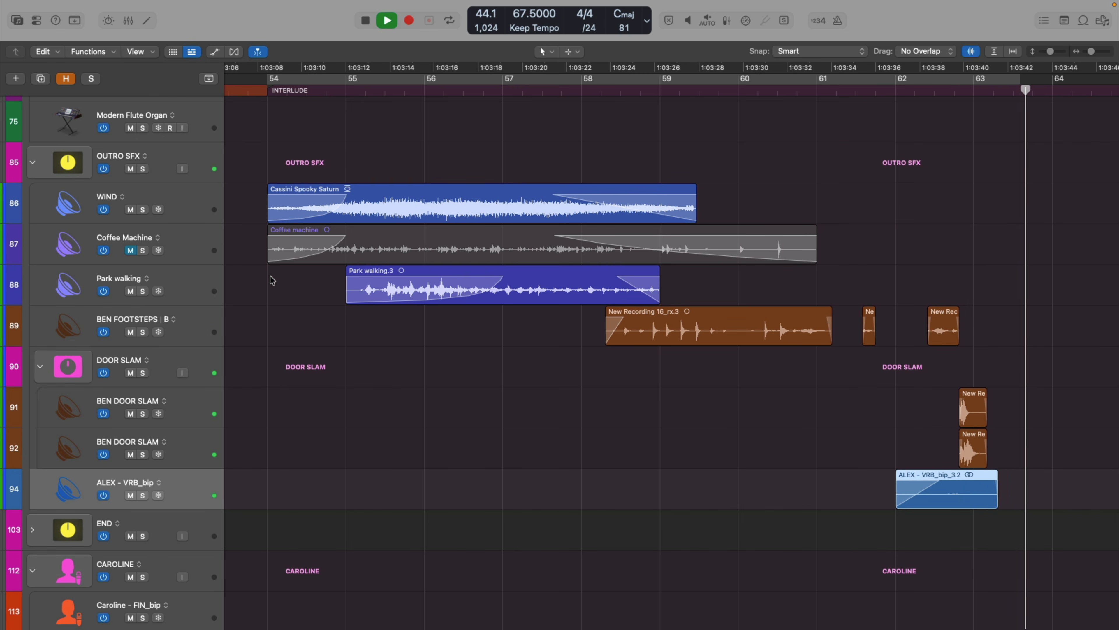
key("space")
scroll(272, 281, "left", 10)
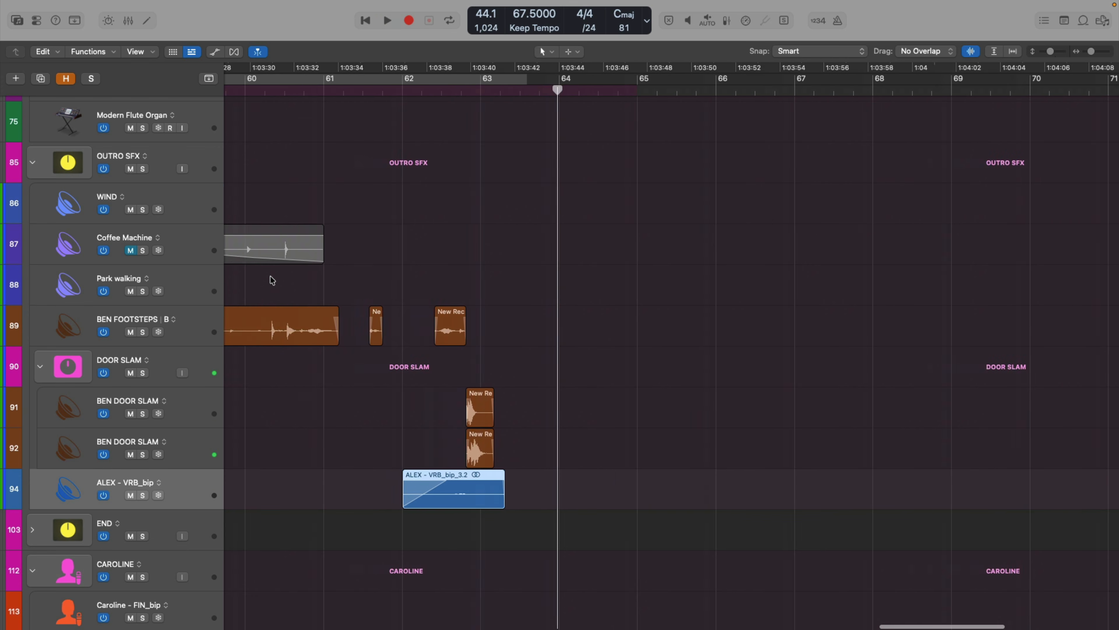
scroll(273, 275, "left", 3)
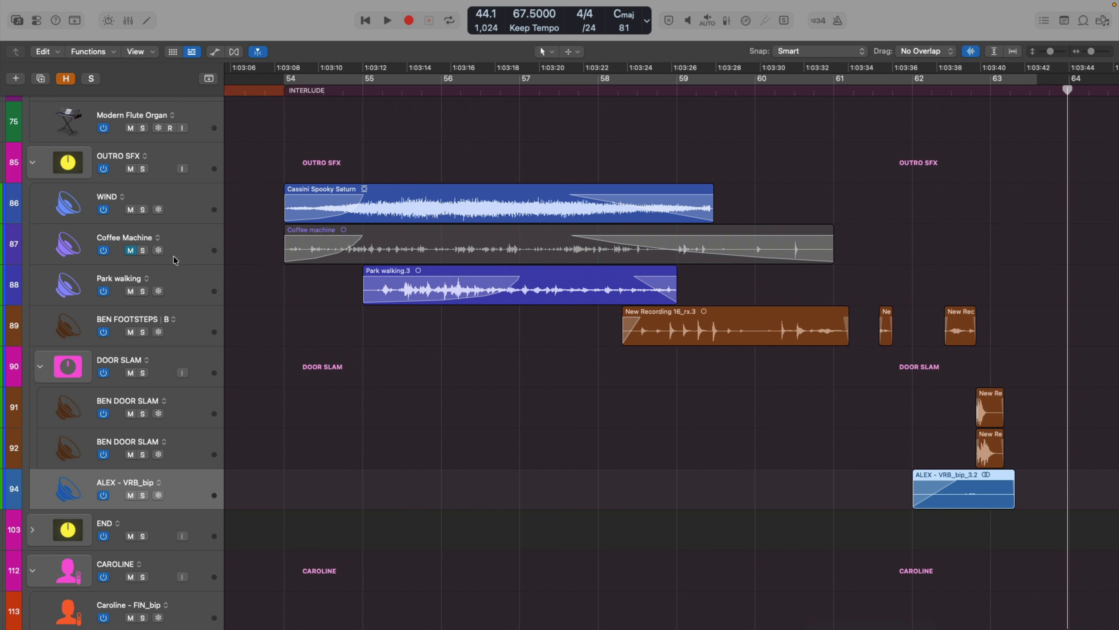
- Solo the Coffee Machine track and open its ValhallaSupermassive plug-in, placed clear of the regions
left_click(143, 250)
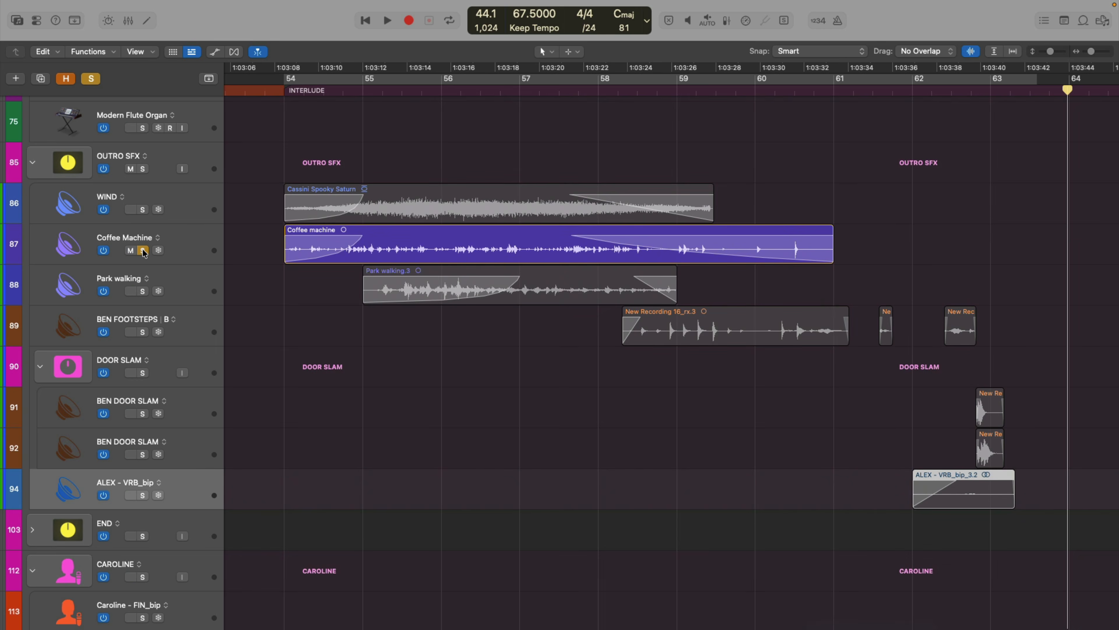
key("i")
left_click(157, 249)
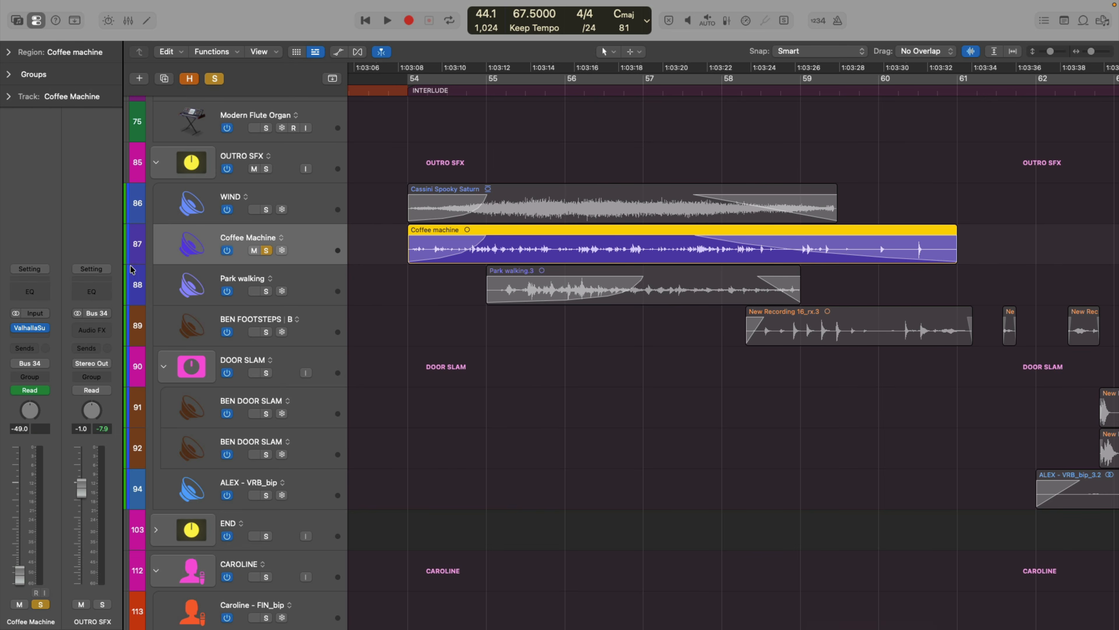
left_click(28, 329)
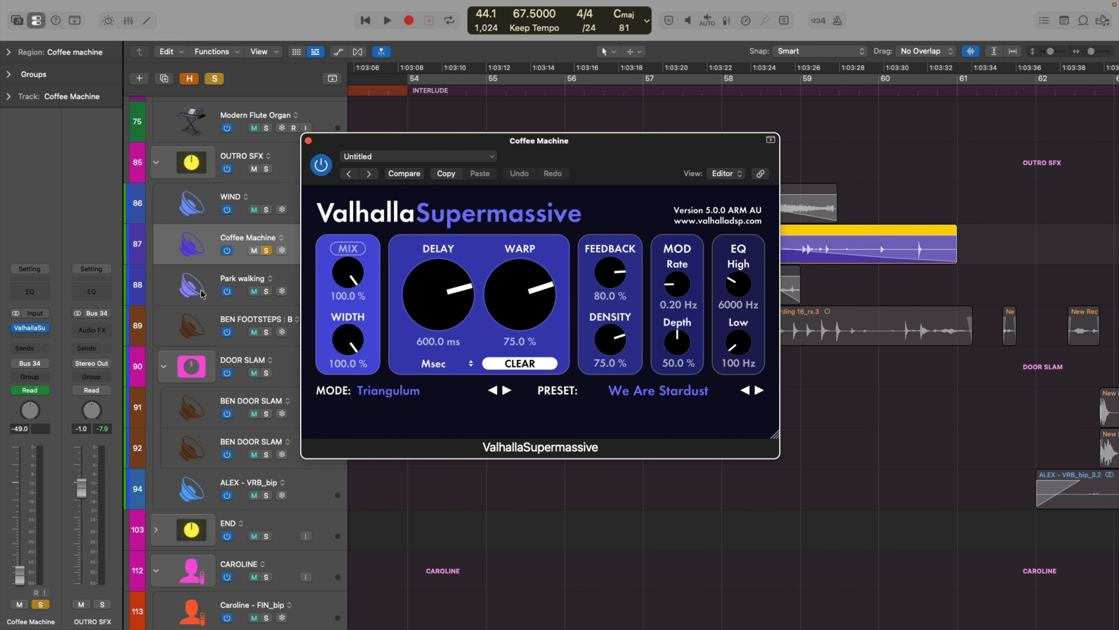
left_click_drag(382, 146, 445, 294)
- Bypass ValhallaSupermassive and audition the dry Coffee Machine recording with automation off and the fader at 0.0 dB
left_click(383, 314)
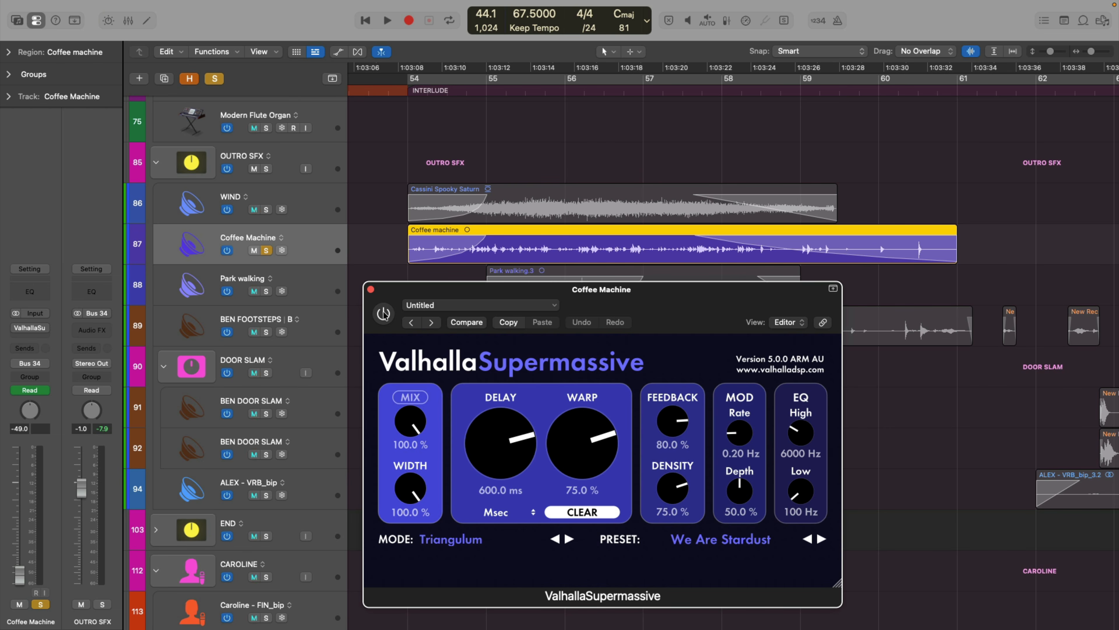
key("space")
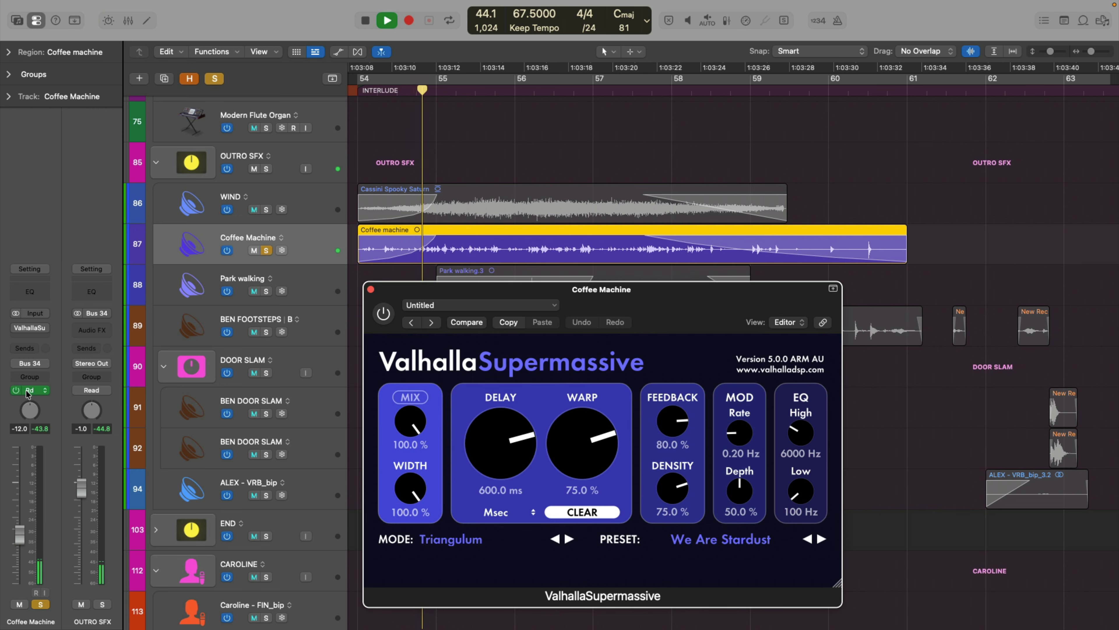
left_click_drag(19, 534, 20, 529)
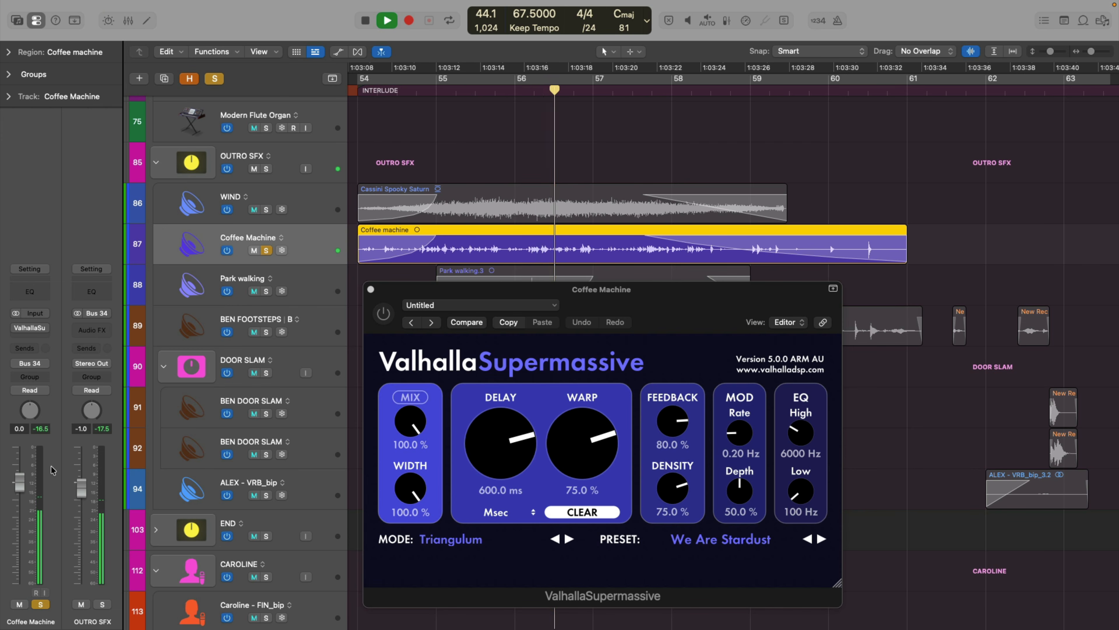
key("space")
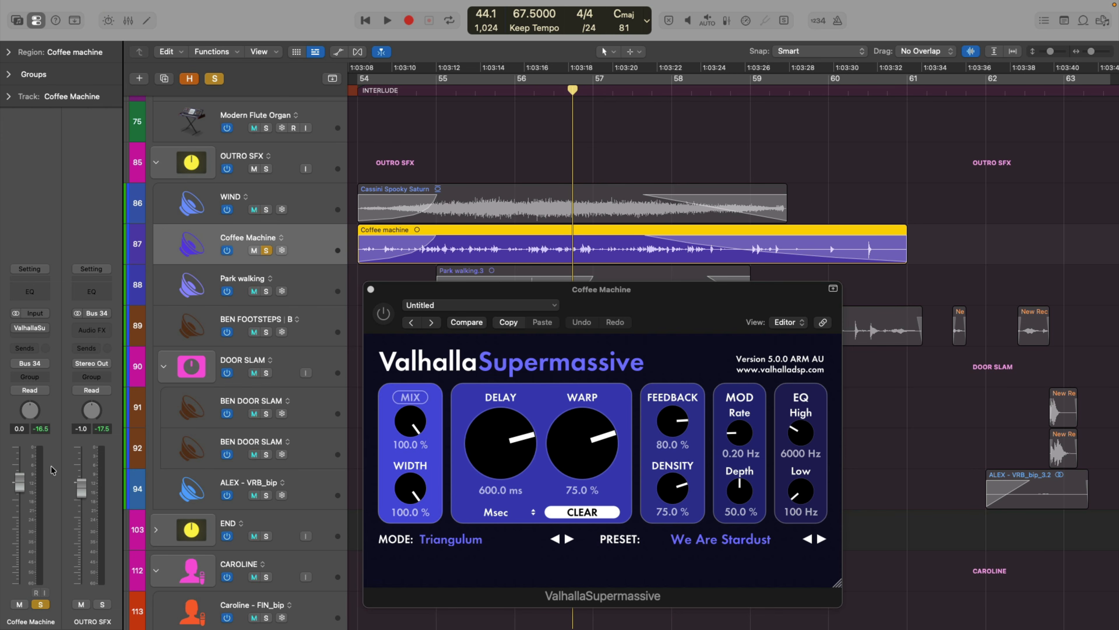
- Set the Coffee Machine channel's automation back to Read and its volume to -12 dB
left_click(19, 391)
double_click(18, 429)
type("-12")
key("Return")
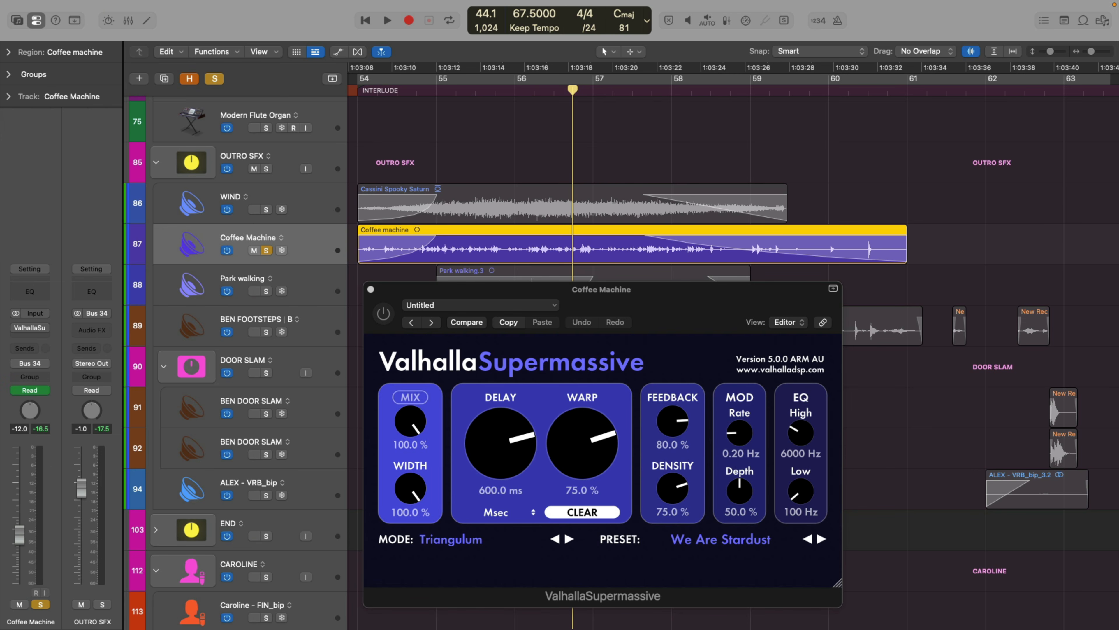
- Turn ValhallaSupermassive back on and audition the soloed Coffee Machine track with the effect
left_click(381, 318)
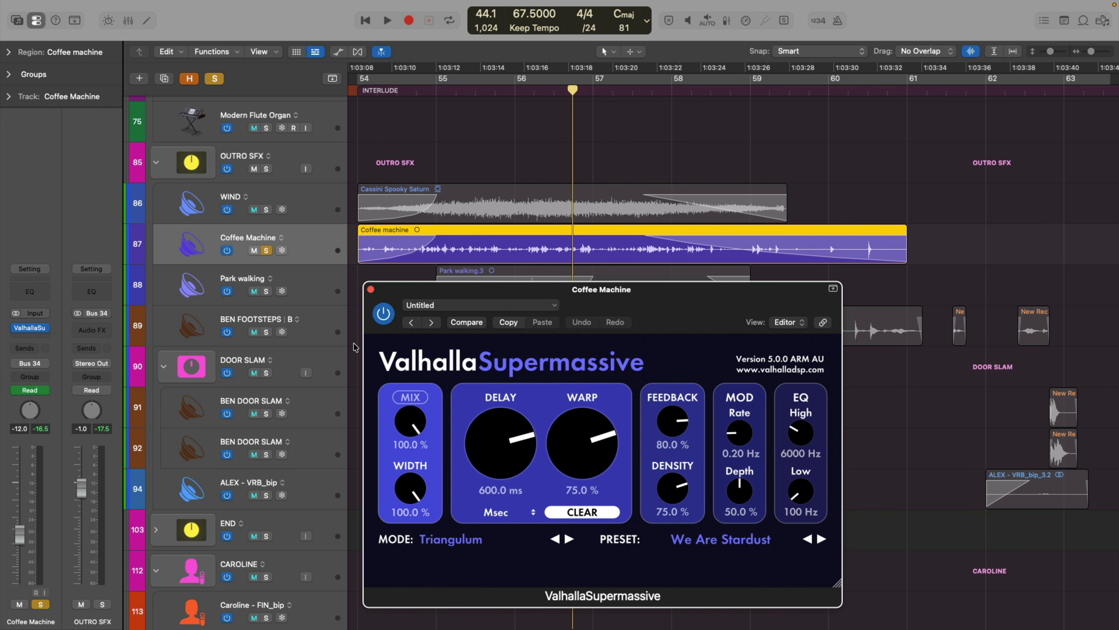
key("space")
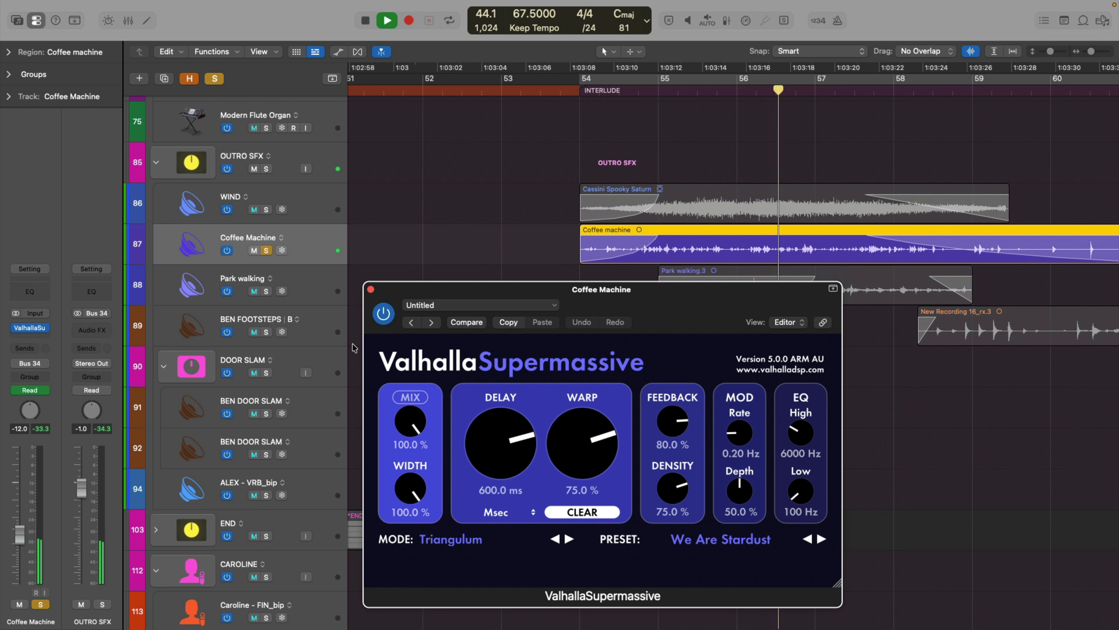
key("space")
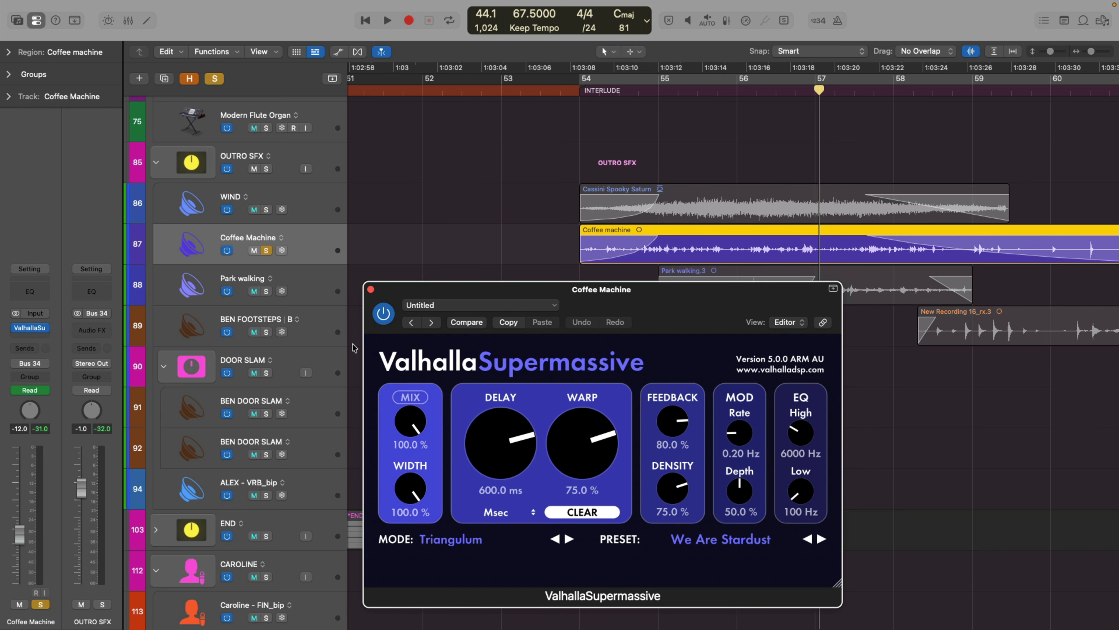
- Unsolo and unmute the Coffee Machine track, and play the outro with all its sound effects through the door slam
left_click(266, 250)
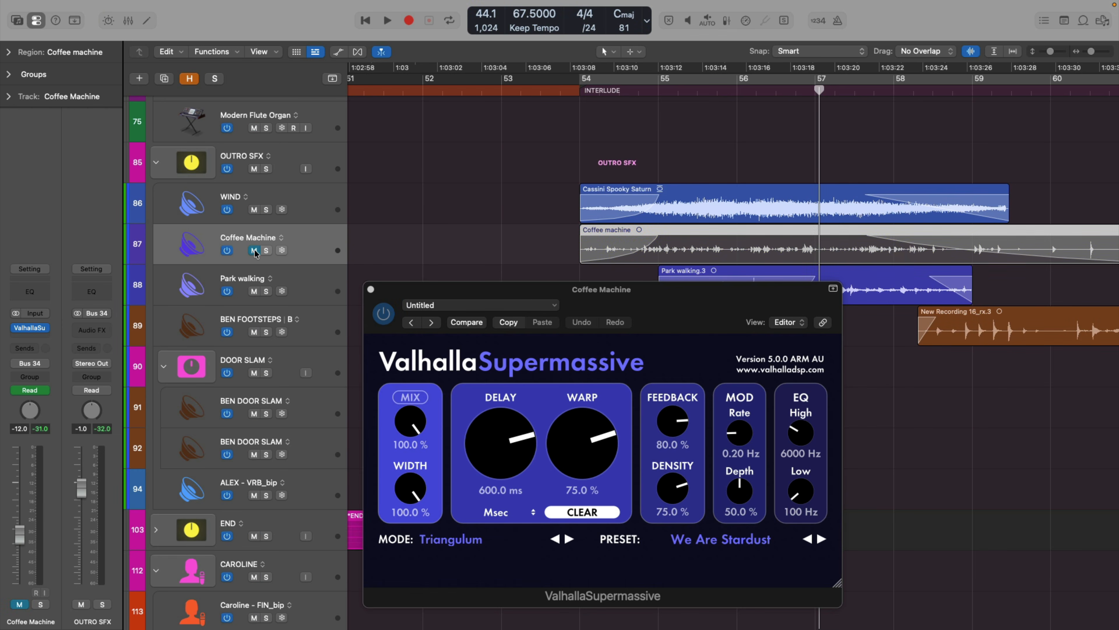
key("space")
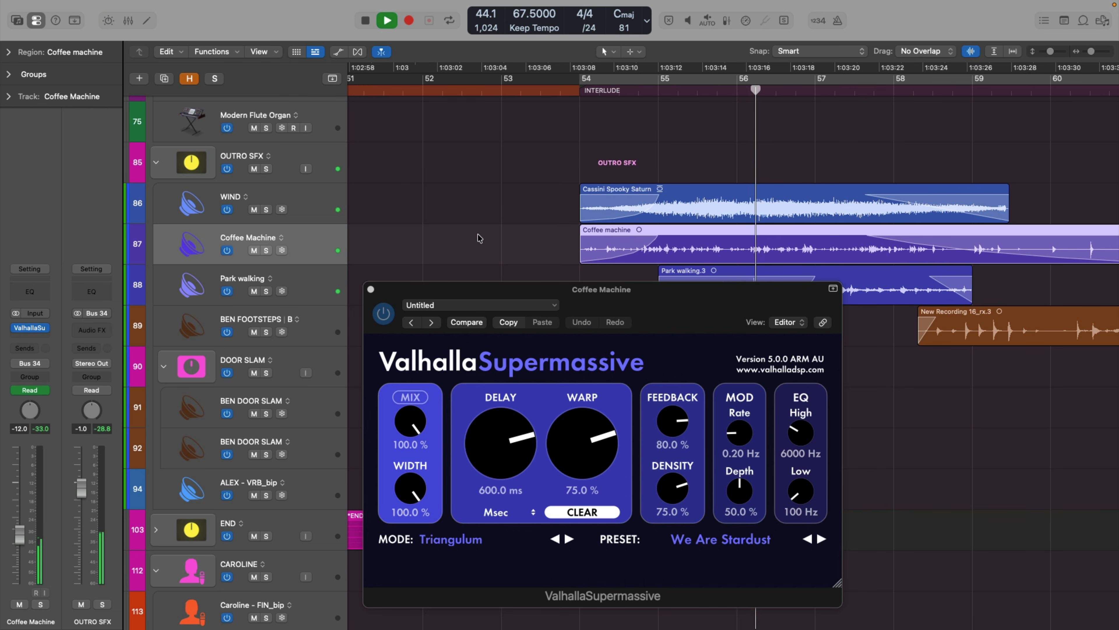
scroll(479, 239, "right", 2)
scroll(479, 239, "right", 3)
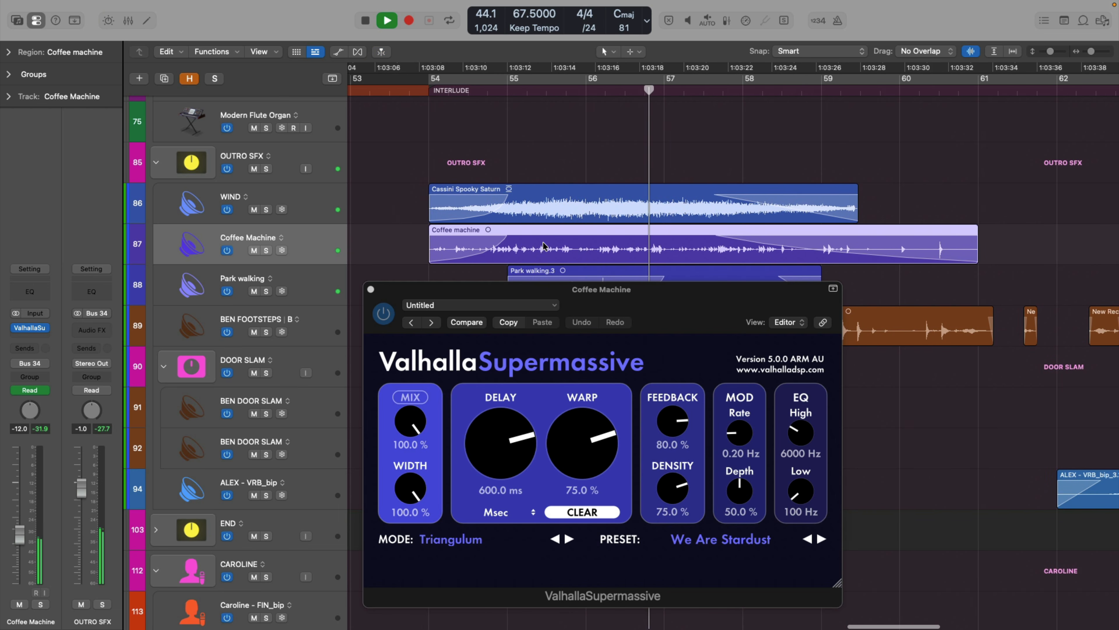
left_click_drag(617, 286, 400, 171)
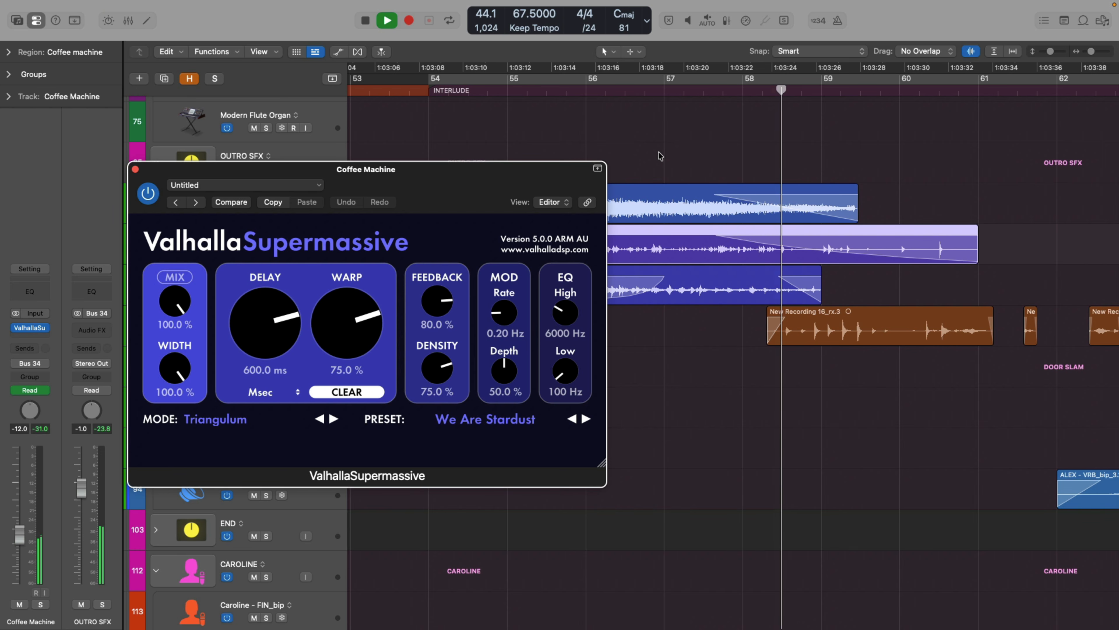
scroll(660, 154, "right", 3)
scroll(660, 151, "right", 2)
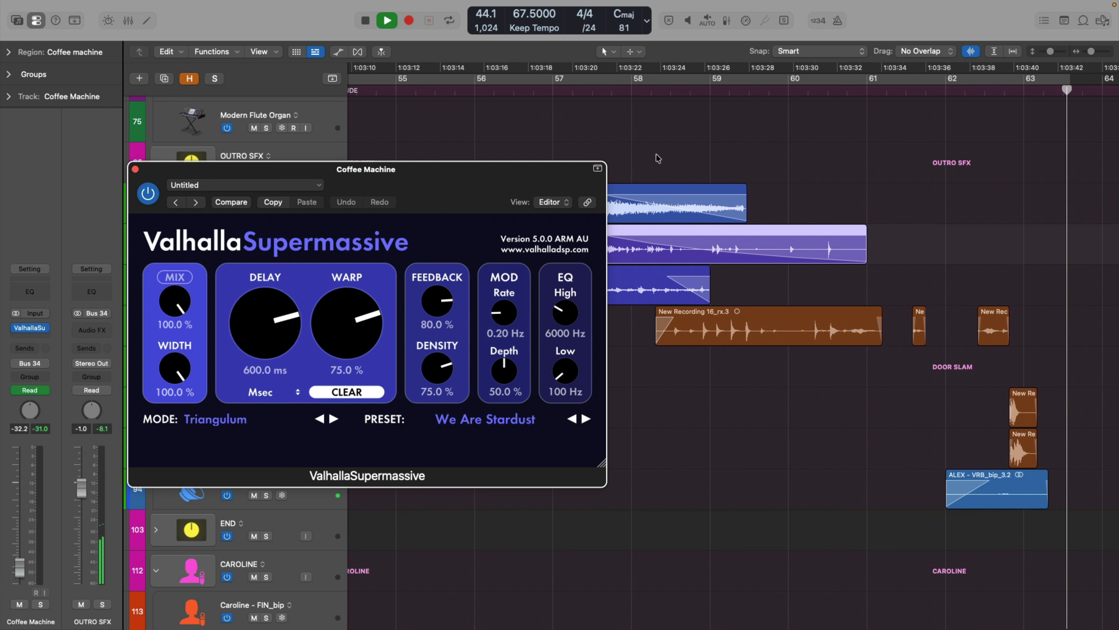
key("space")
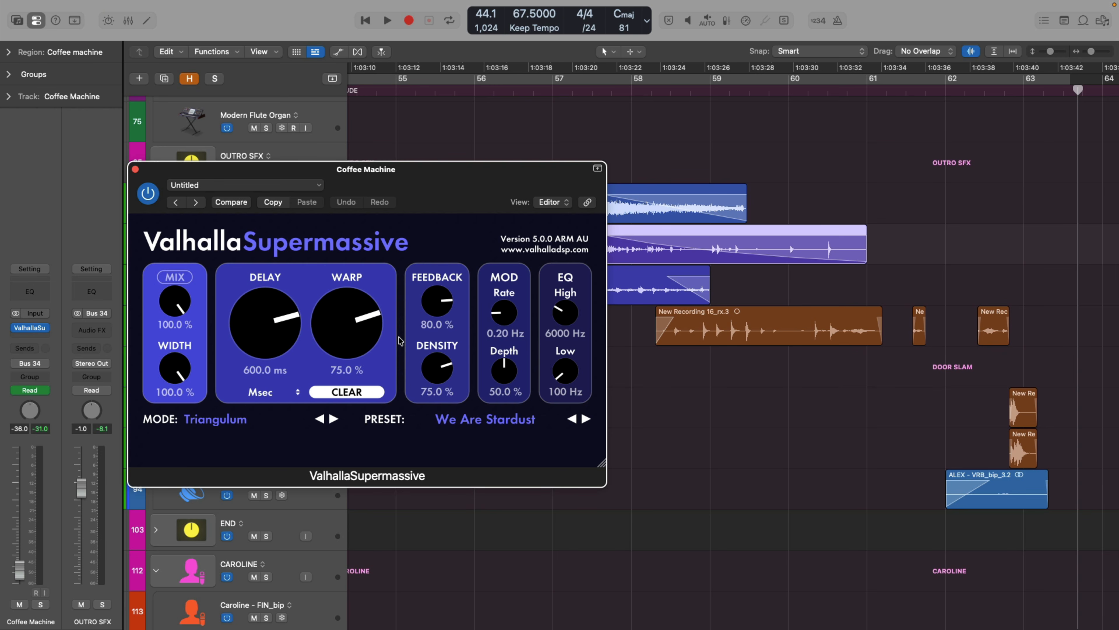
- Locate the We Are Stardust preset among ValhallaSupermassive's Z-Massive reverbs, leaving the preset list without choosing another
left_click(488, 420)
mouse_move(489, 352)
mouse_move(564, 352)
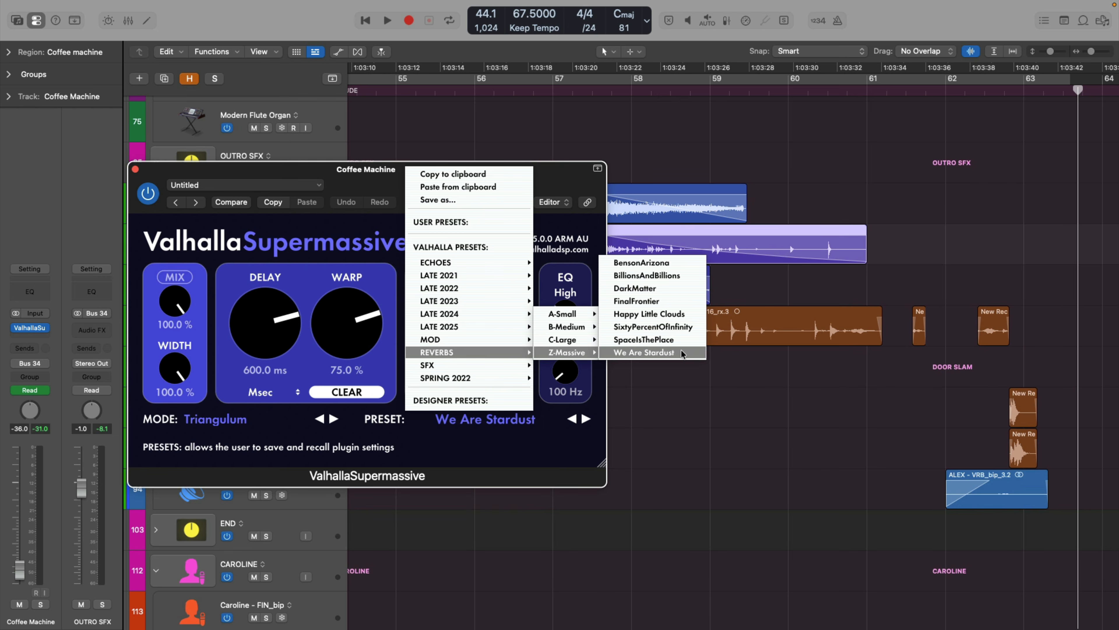
left_click(556, 183)
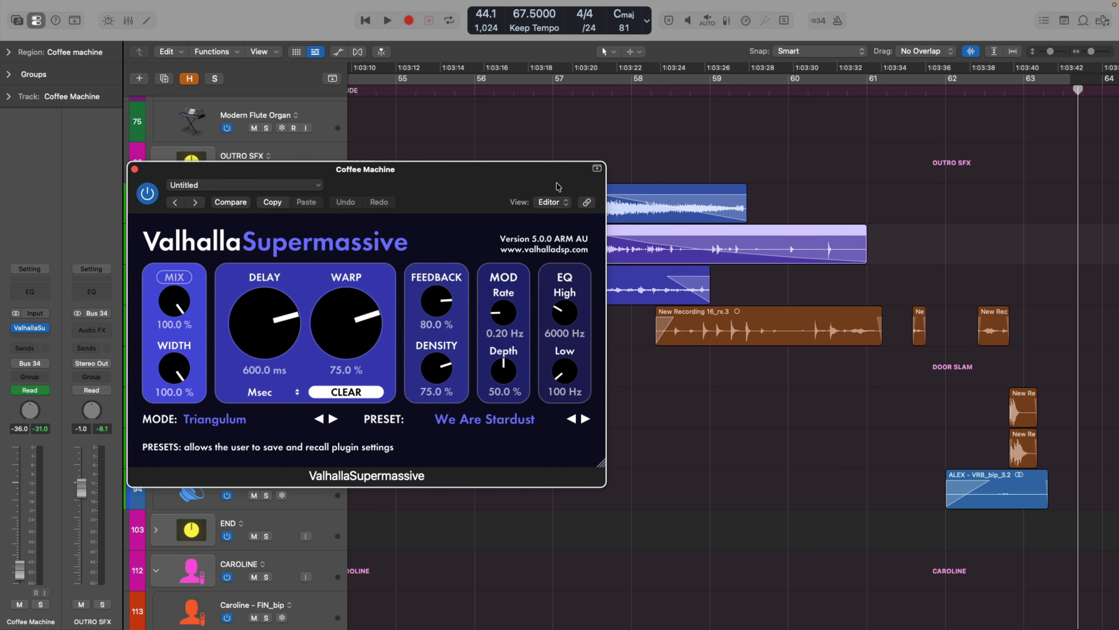
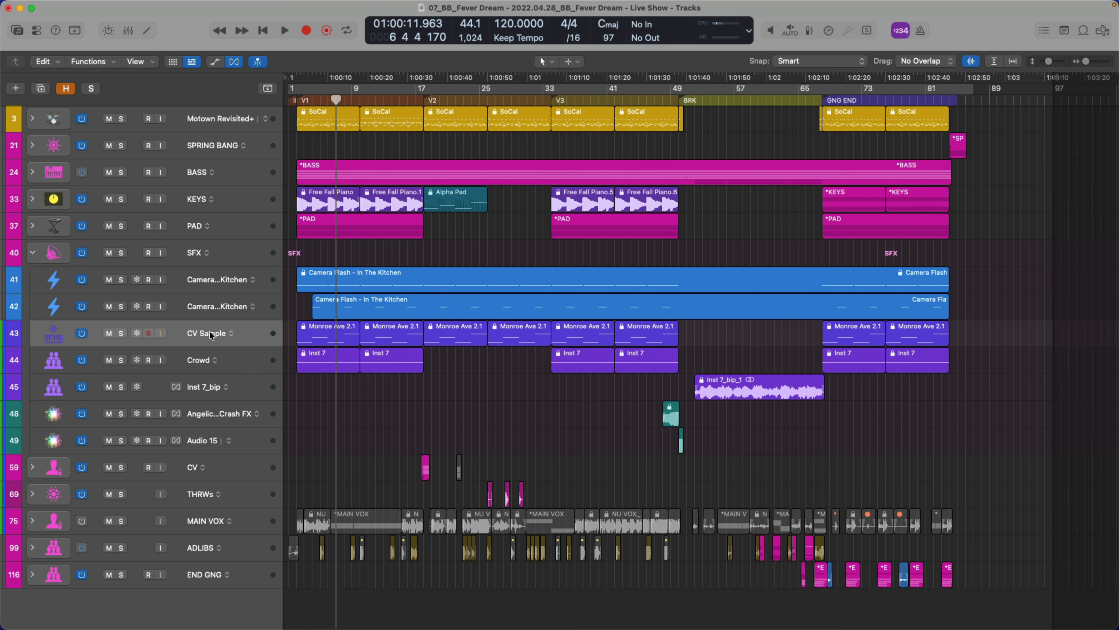
- Solo the CV Sample track in the Fever Dream project, zoom in on its regions and play from bar 2
left_click(122, 333)
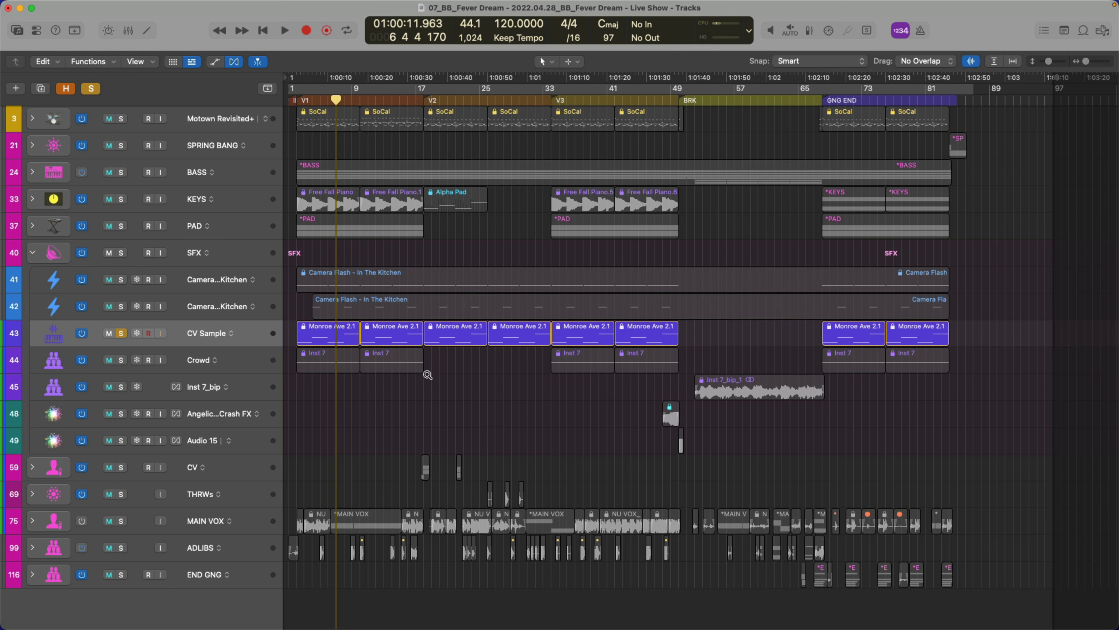
left_click_drag(429, 376, 284, 293)
key("z")
left_click(330, 101)
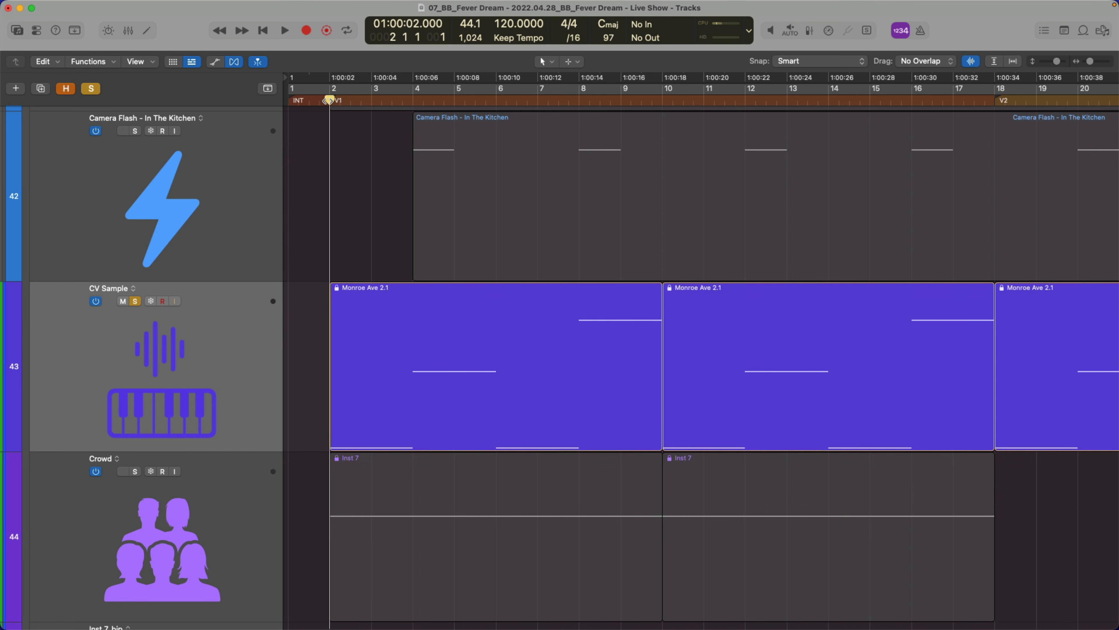
key("space")
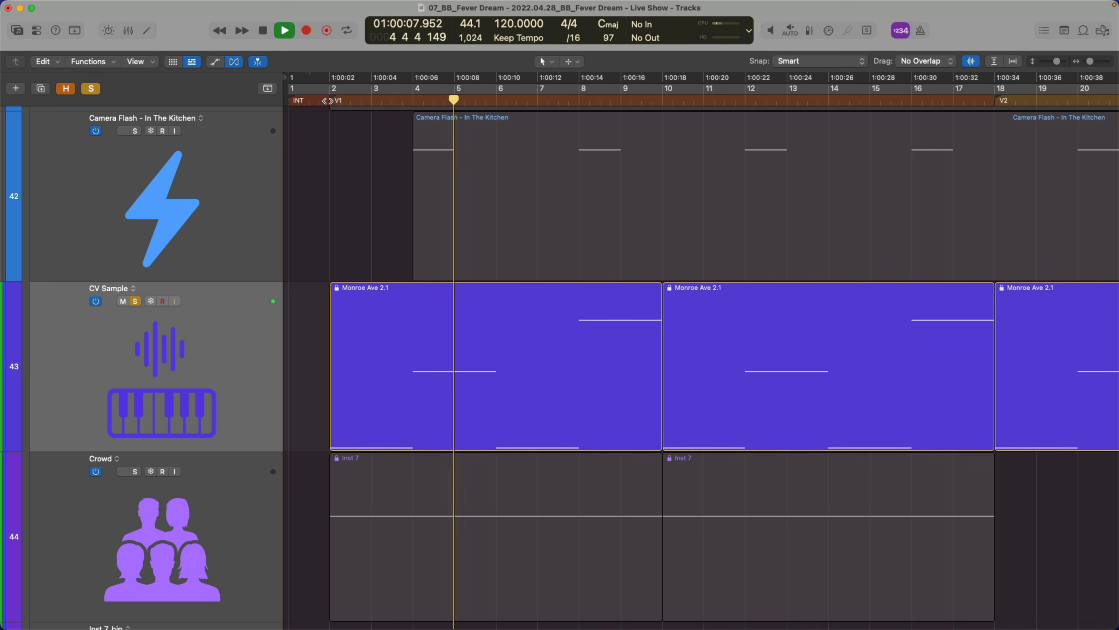
- Show the CV Sample channel strip, bypass all of its audio effects and audition the dry sample
key("space")
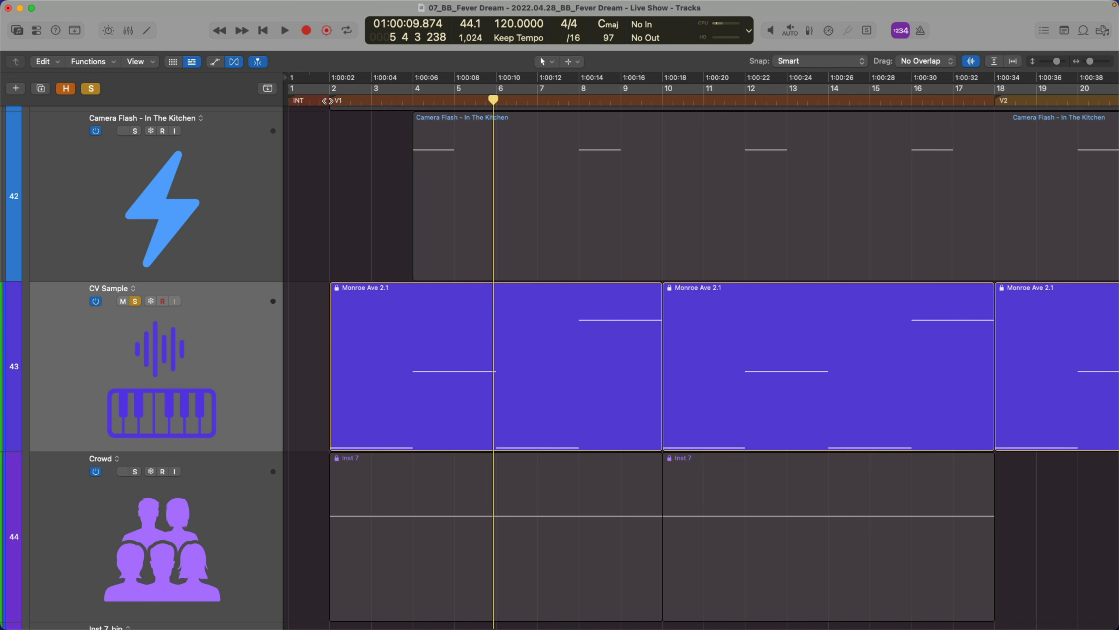
key("i")
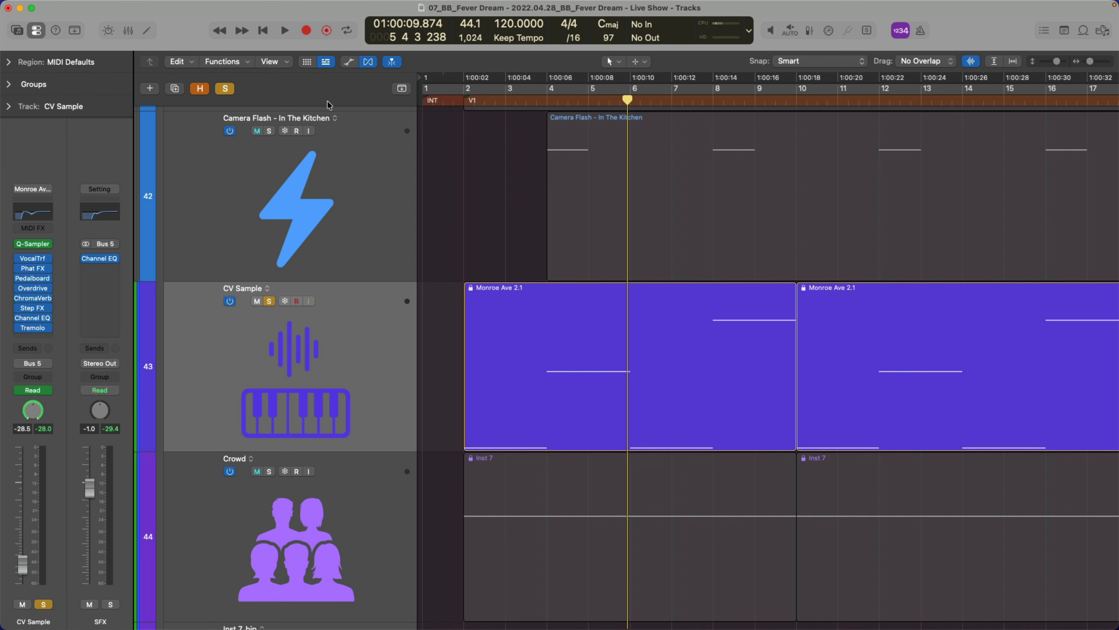
scroll(330, 106, "down", 1)
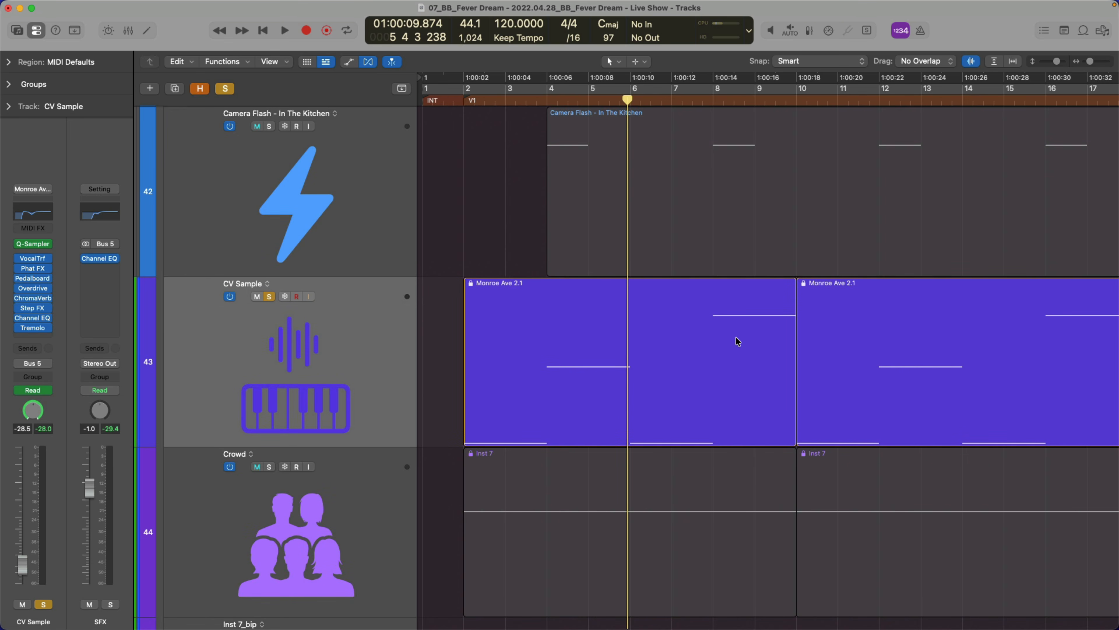
mouse_move(19, 260)
left_click_drag(19, 257, 17, 329)
key("space")
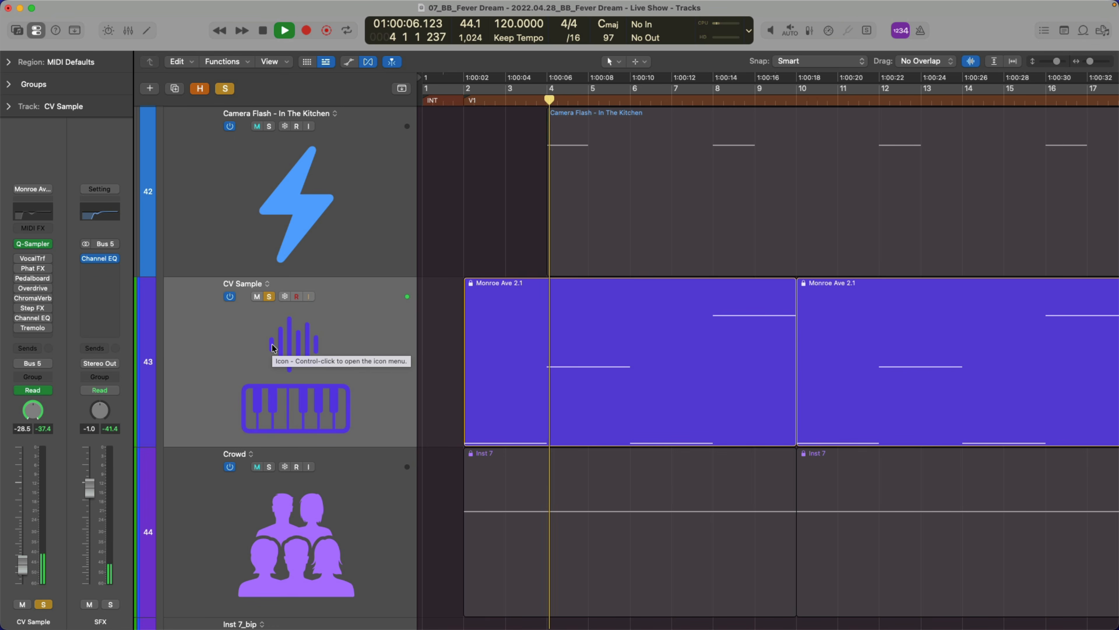
key("space")
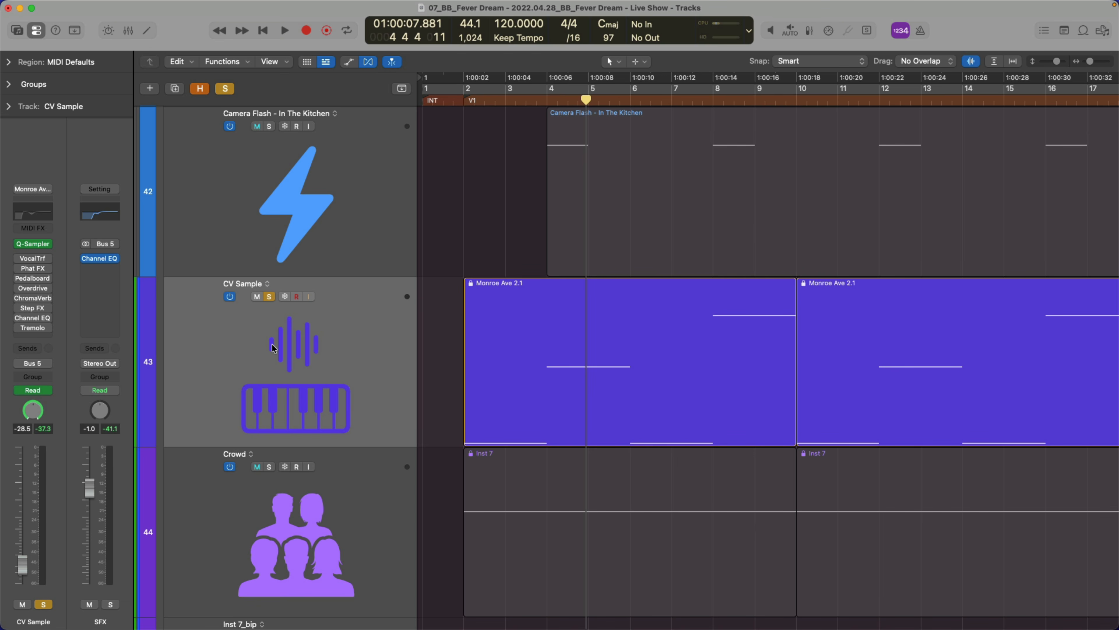
- Examine the Monroe Ave 2.1.wav sample in the CV Sample track's Quick Sampler, leaving its settings alone
mouse_move(36, 247)
left_click(35, 246)
left_click_drag(705, 143, 670, 133)
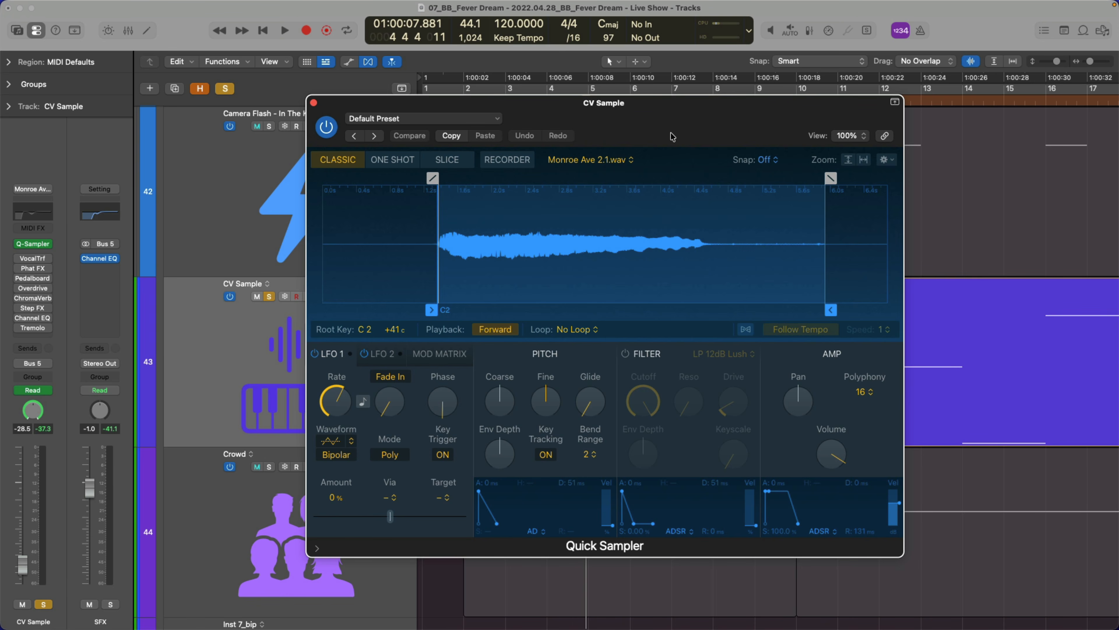
left_click(314, 103)
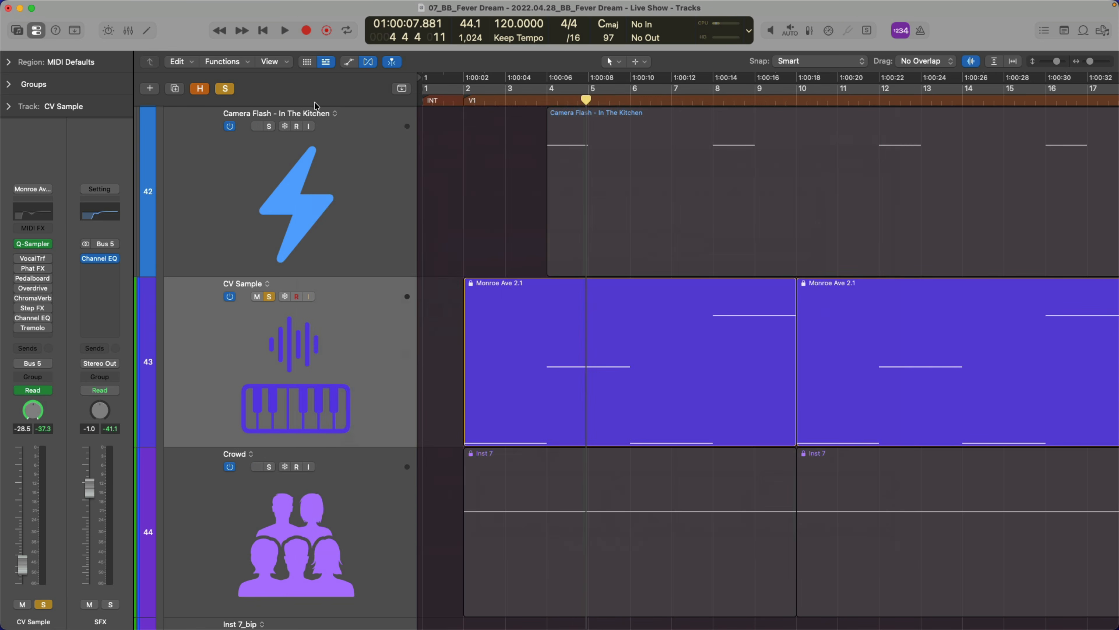
- Turn on Vocal Transformer on the CV Sample track and audition the sample with it
left_click(35, 260)
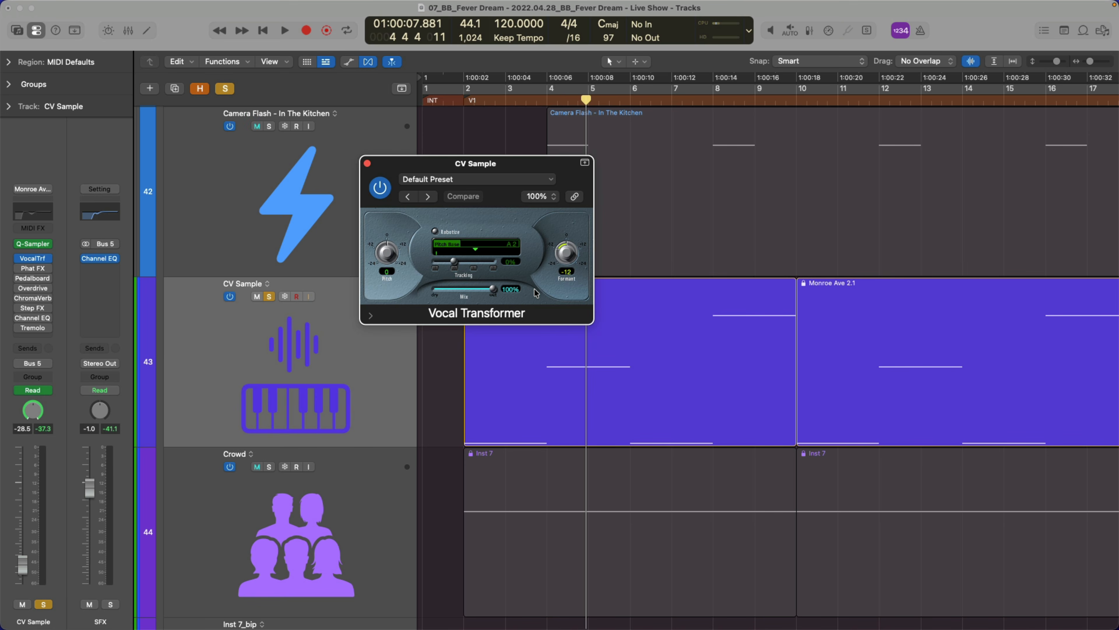
key("space")
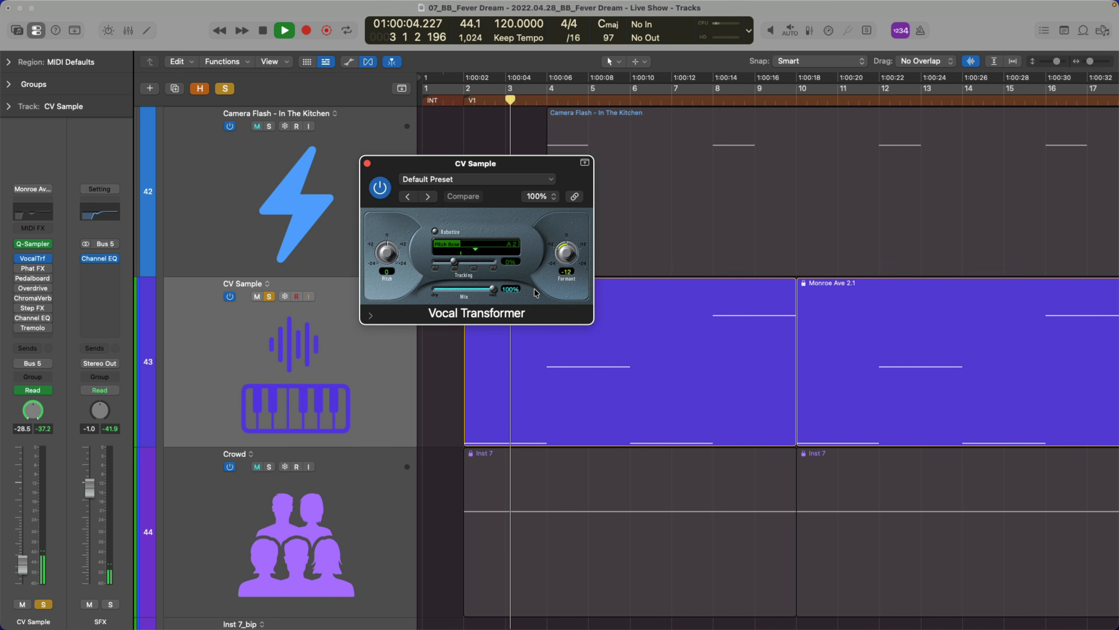
key("space")
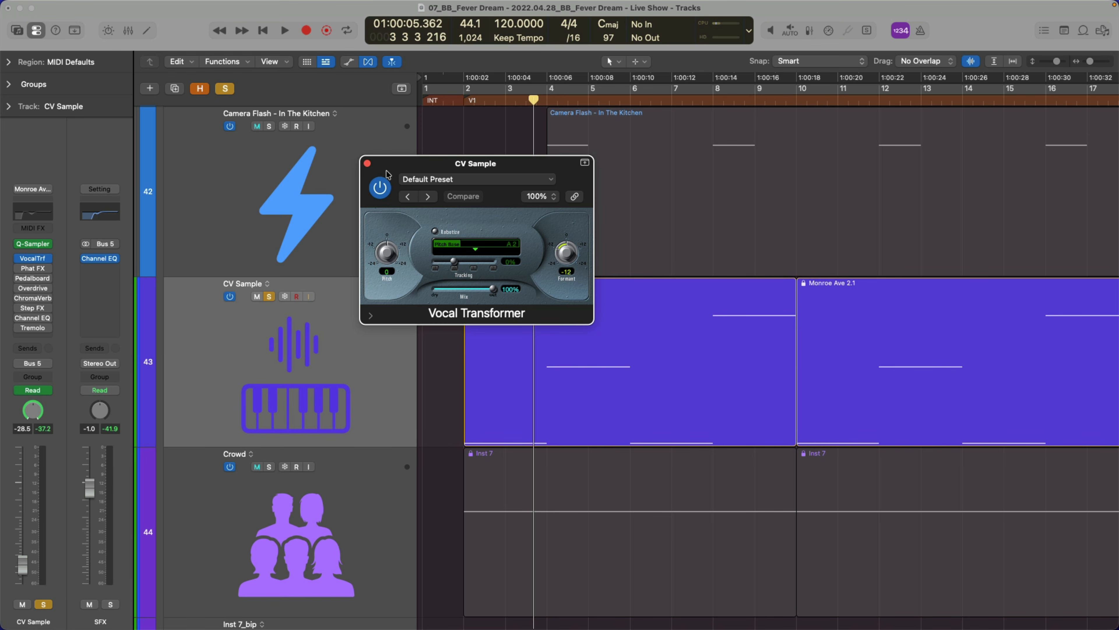
left_click(367, 163)
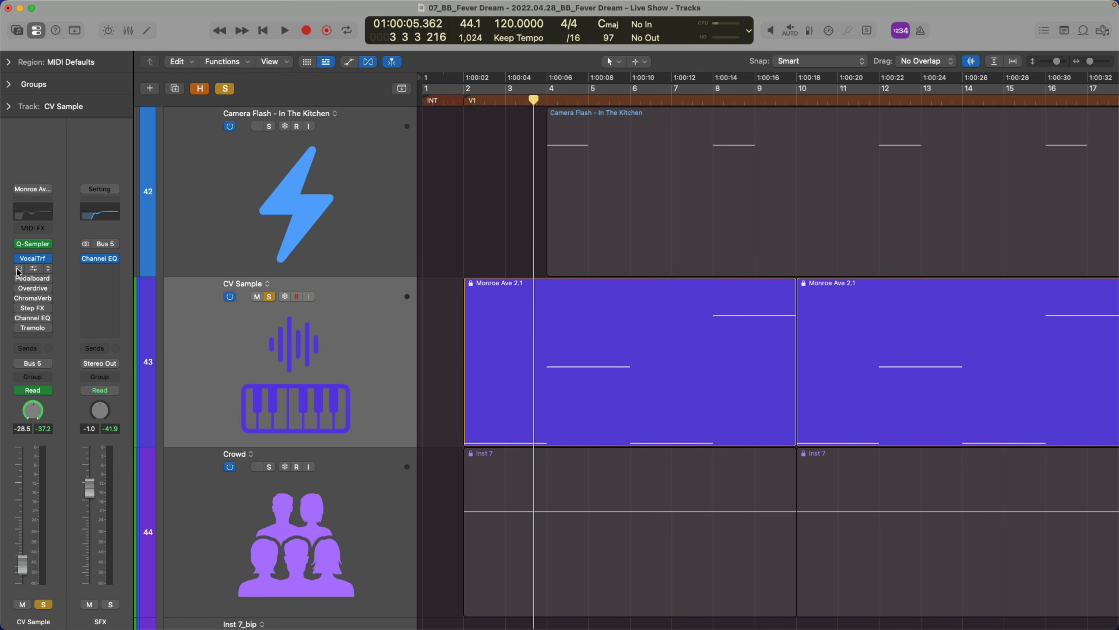
- Turn on Phat FX on the CV Sample track and audition the sample with its bandpass and distortion
left_click(34, 269)
left_click_drag(645, 171, 587, 105)
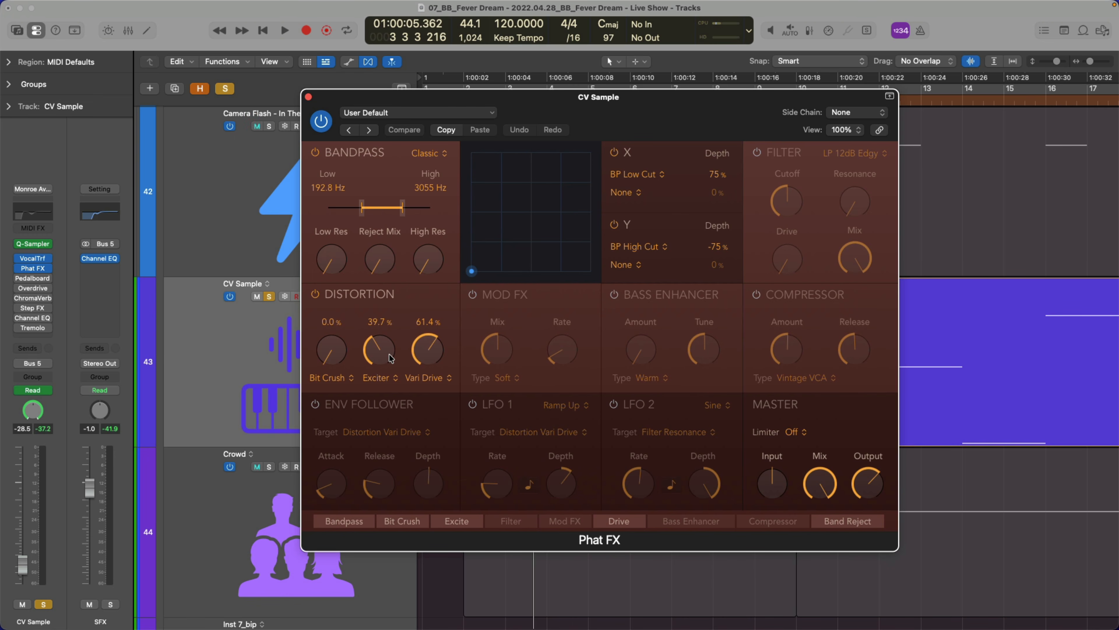
key("space")
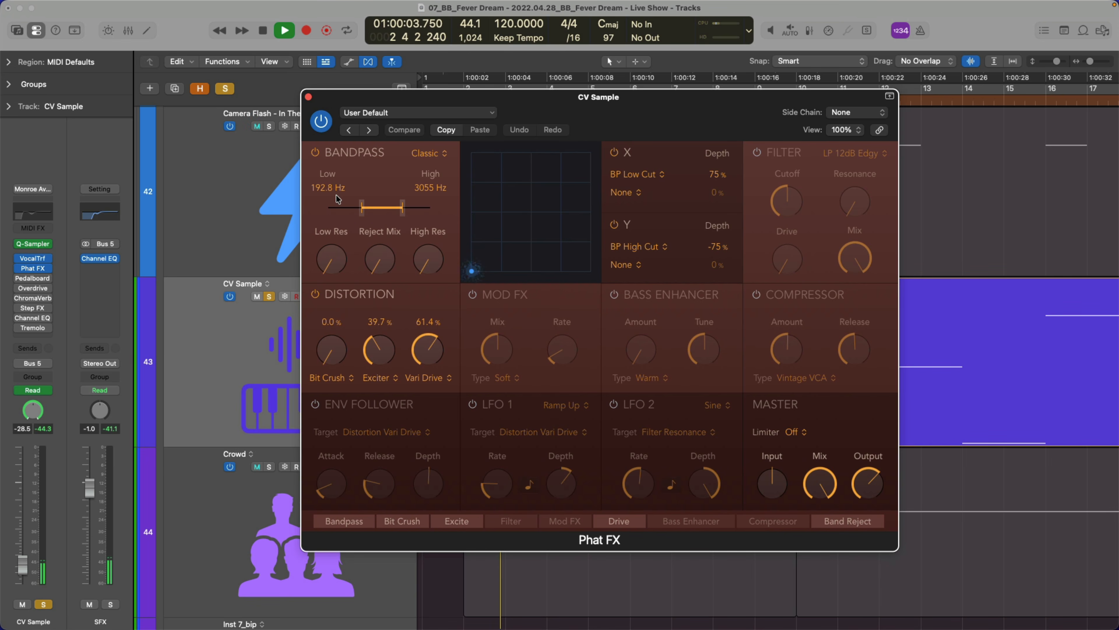
key("space")
left_click(308, 97)
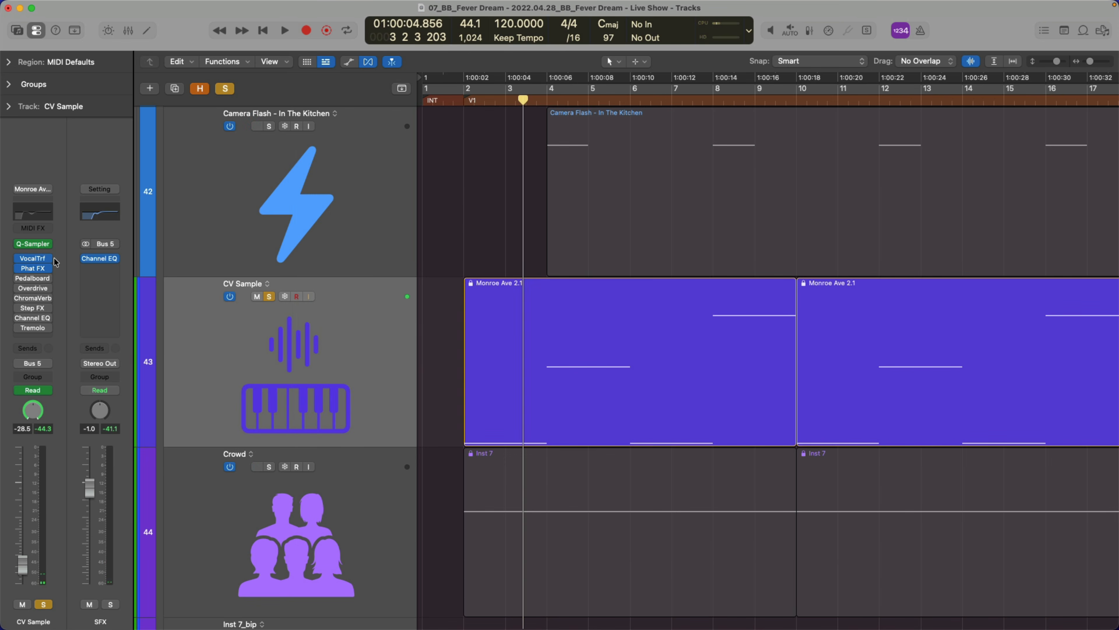
- Turn on Pedalboard on the CV Sample track and audition the sample through the TieDye Delay pedal
left_click(28, 280)
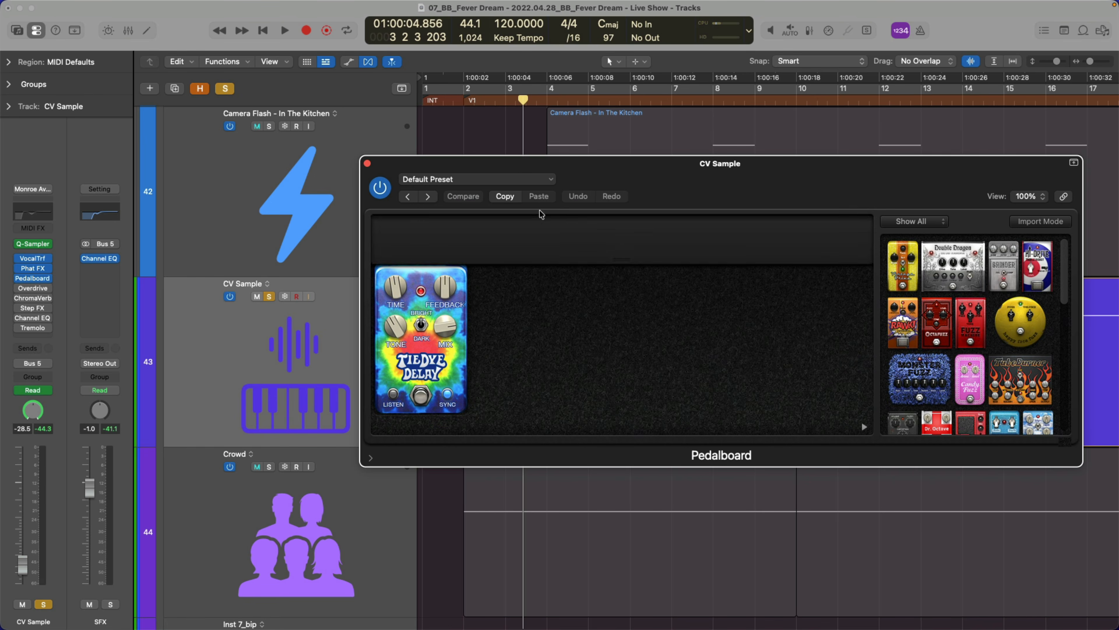
key("space")
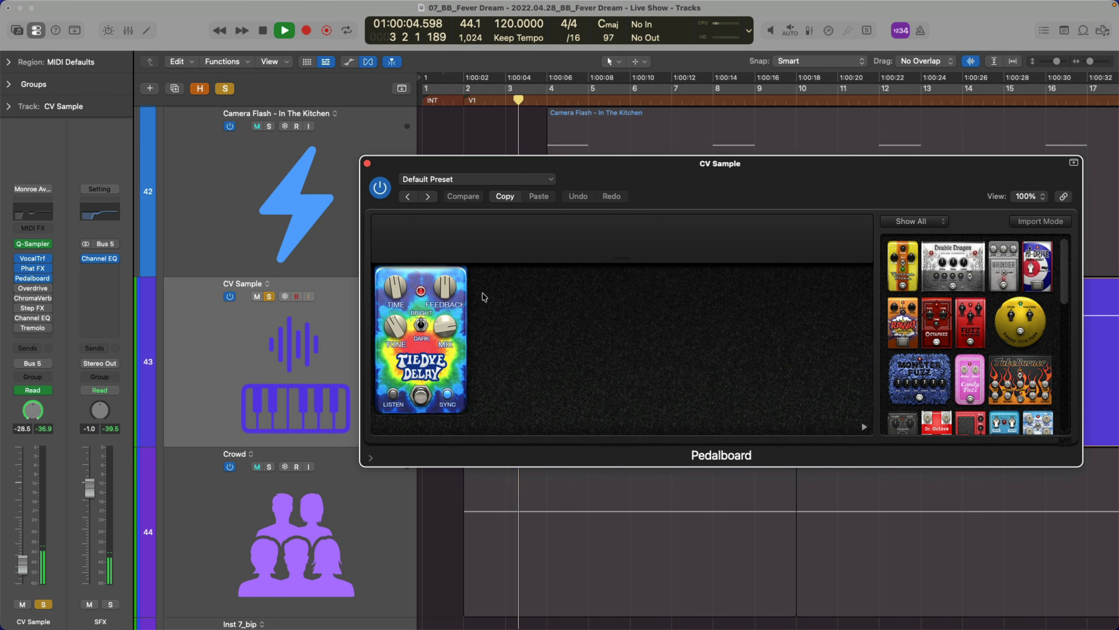
key("space")
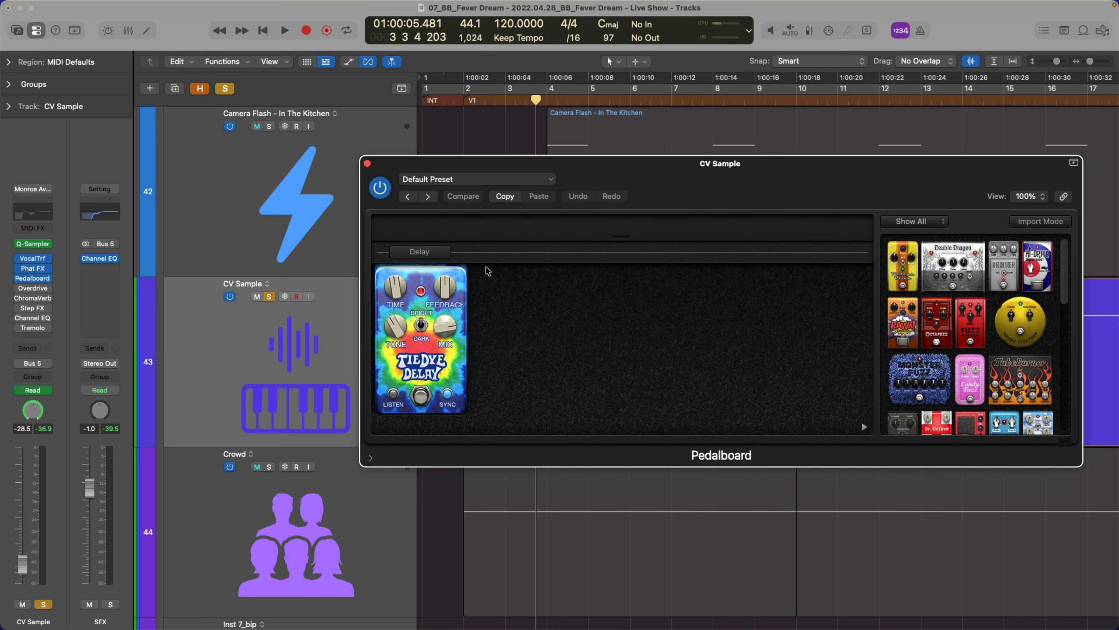
key("super+w")
- Turn on Overdrive on the CV Sample track and display its Drive automation across the regions while the sample plays
left_click(32, 288)
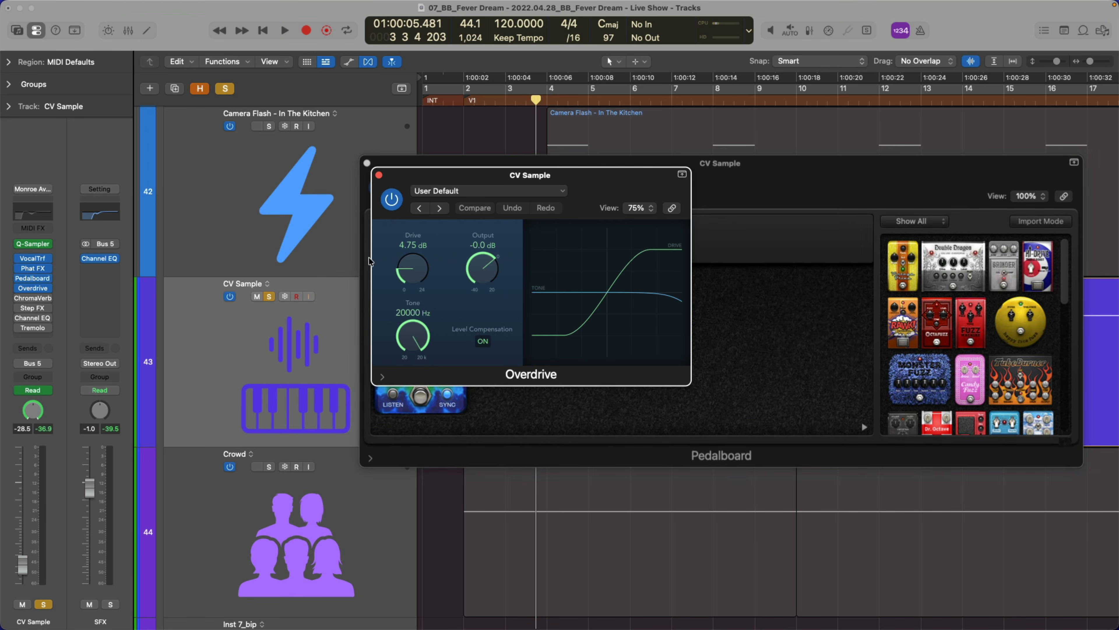
key("space")
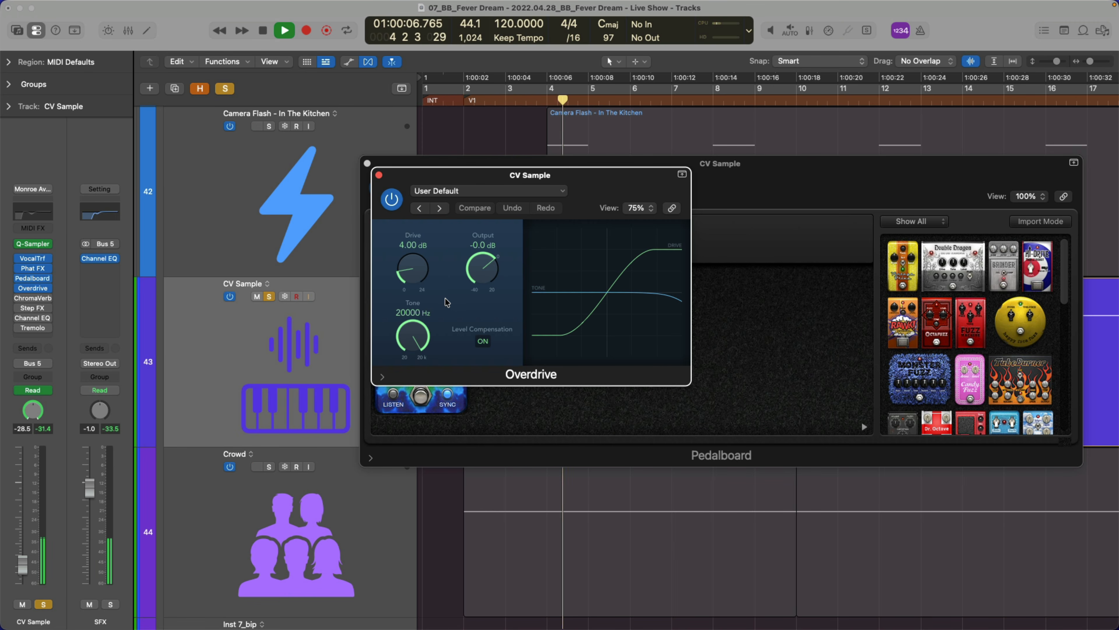
key("v")
key("a")
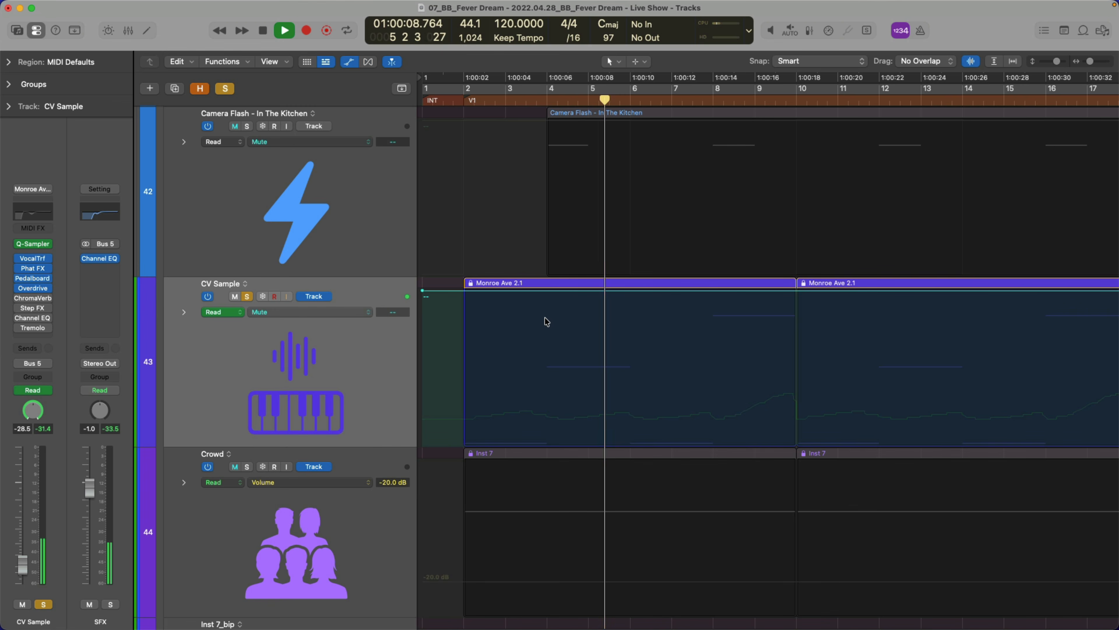
key("super+Left")
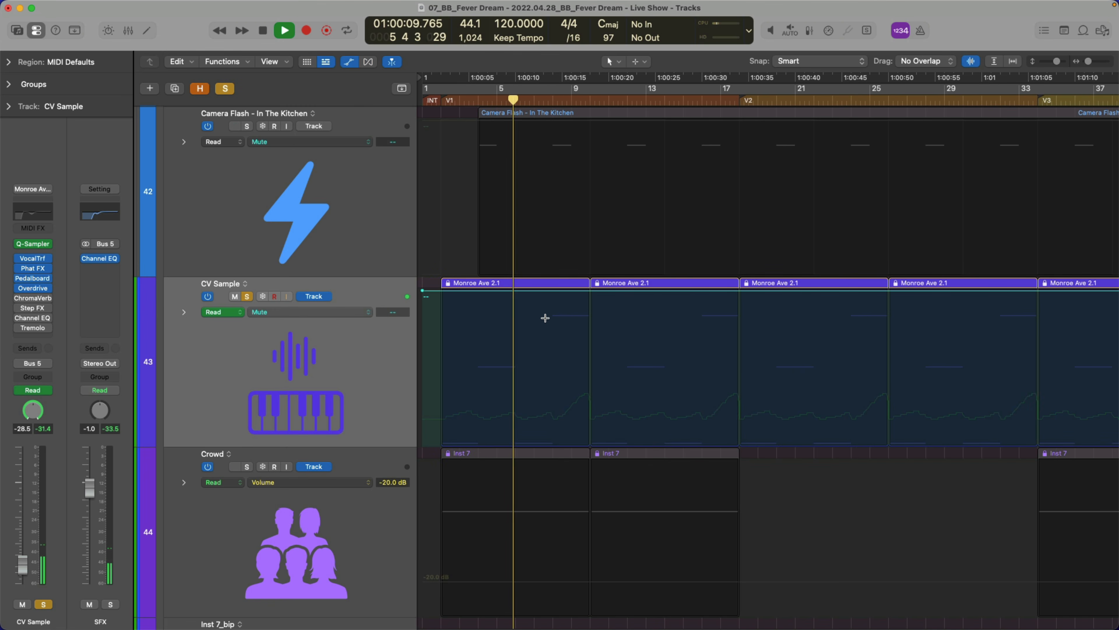
left_click(367, 312)
left_click(440, 324)
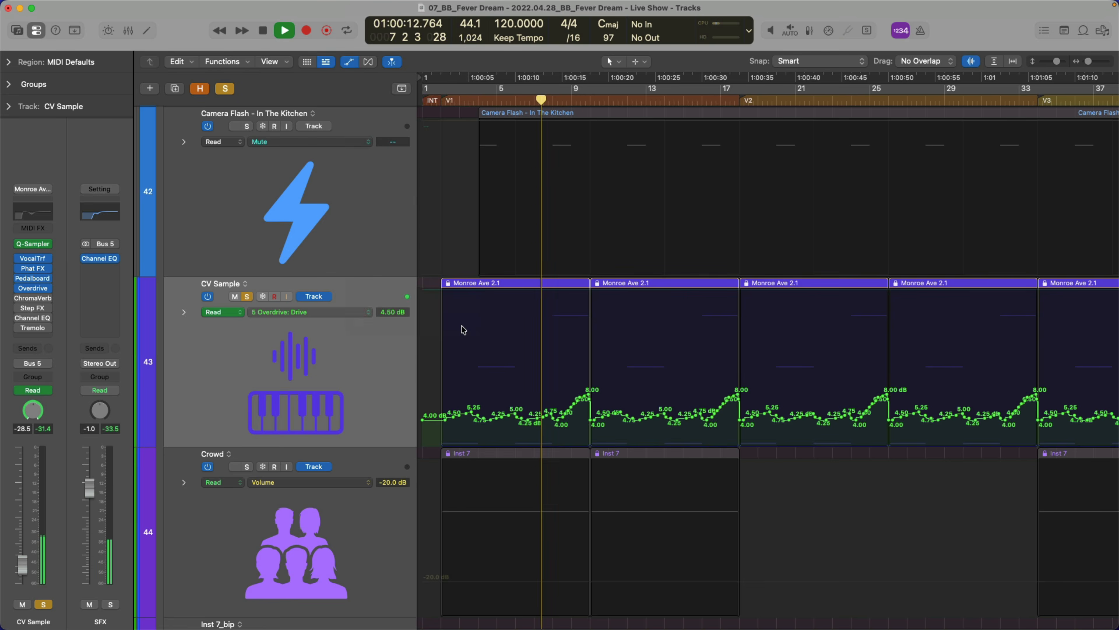
key("space")
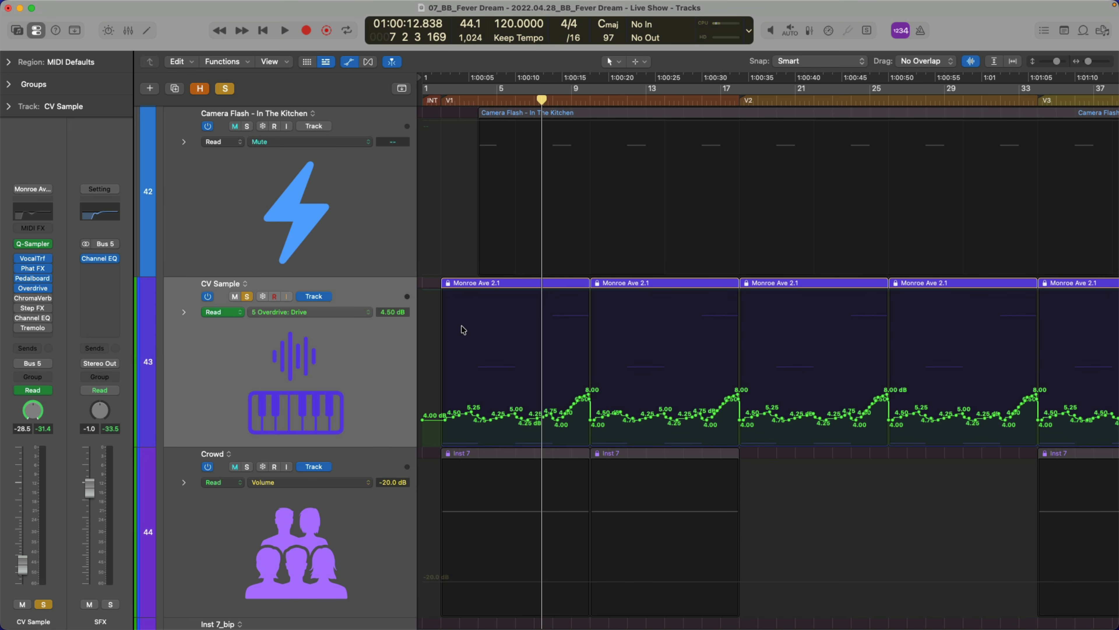
- Play from around bar 8 to watch the Overdrive's Drive follow its automation, then close all plug-in windows
double_click(550, 100)
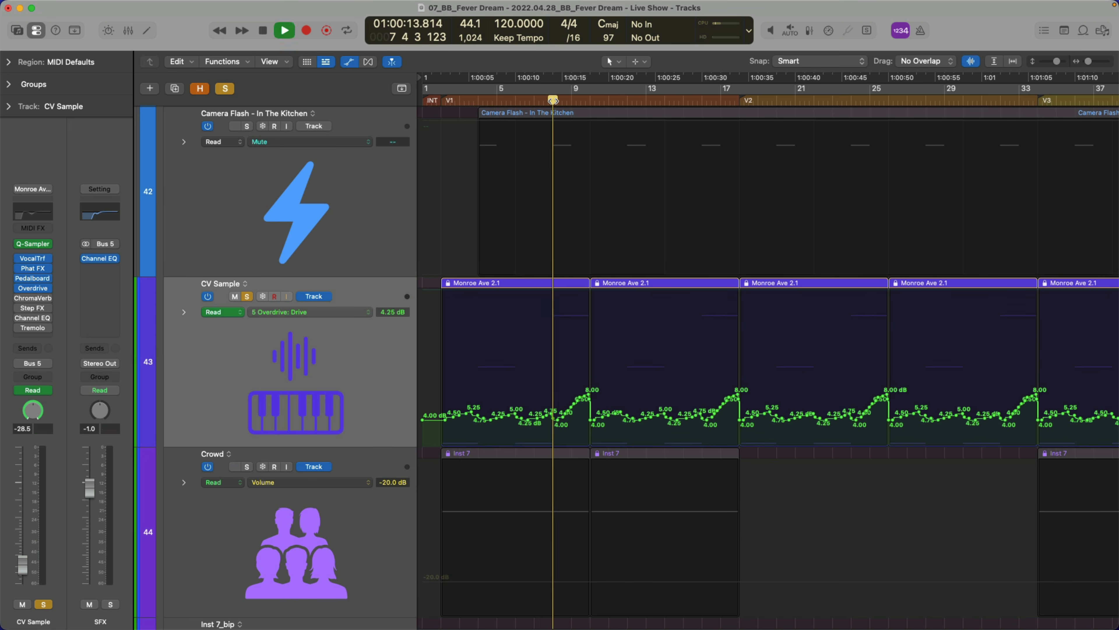
key("v")
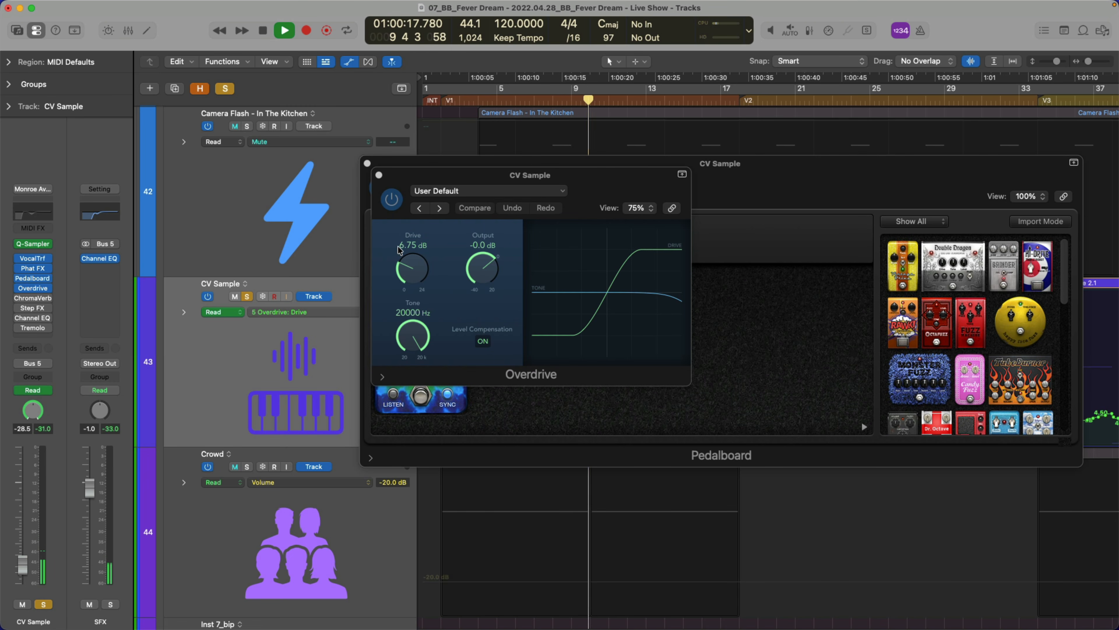
key("space")
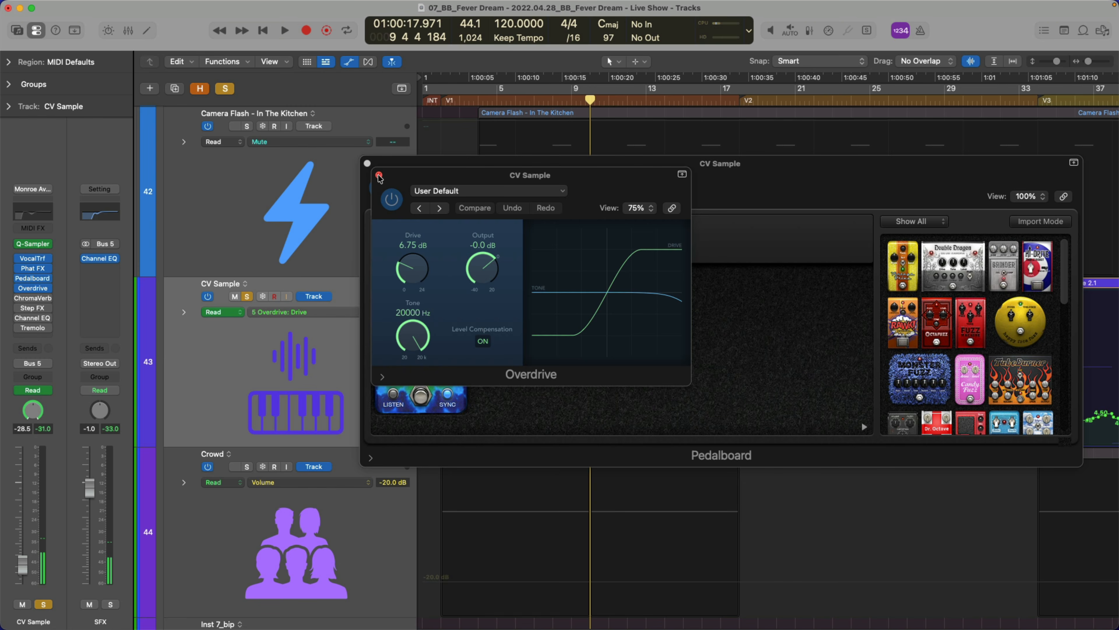
left_click(379, 175, "alt")
- Turn on ChromaVerb with its Wobbling preset on the CV Sample track and audition the sample with the reverb
left_click(20, 299)
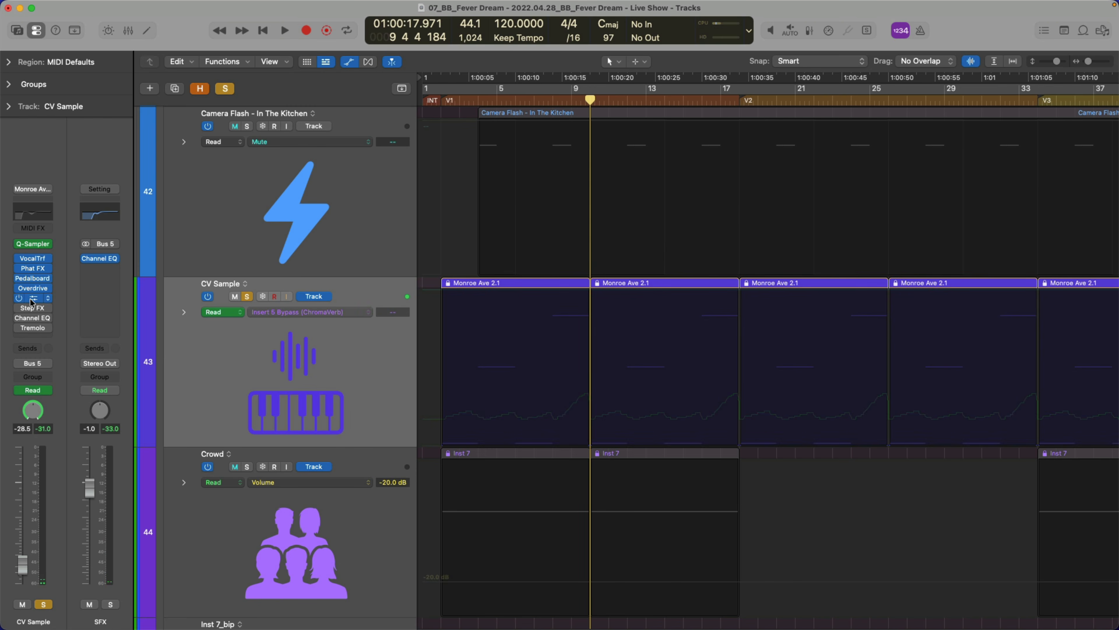
left_click(32, 298)
left_click_drag(674, 186, 626, 140)
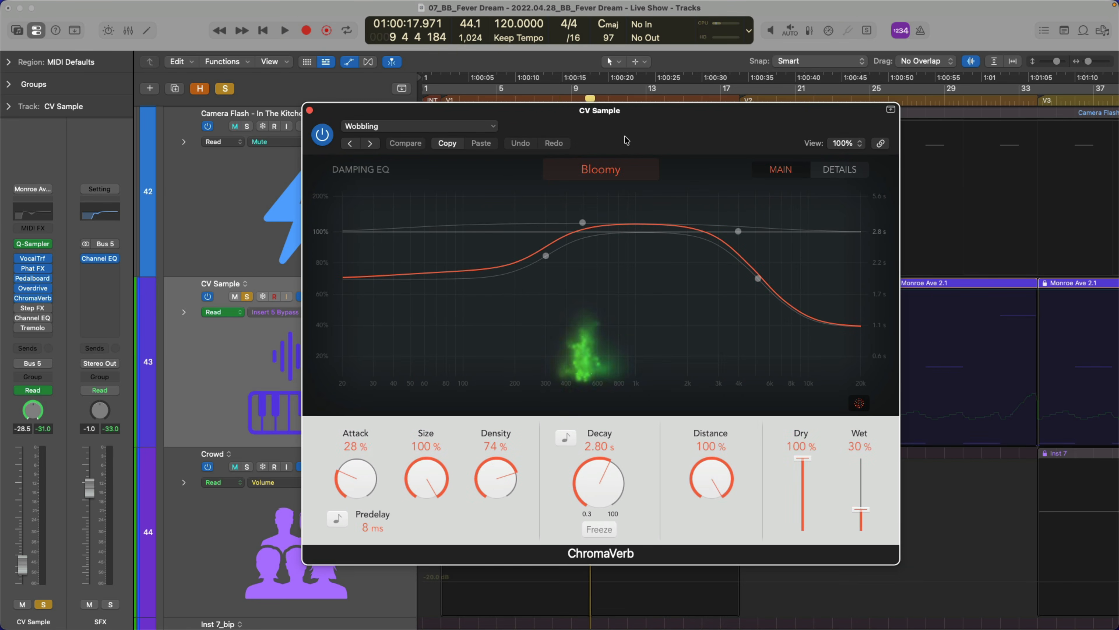
key("space")
key("super+w")
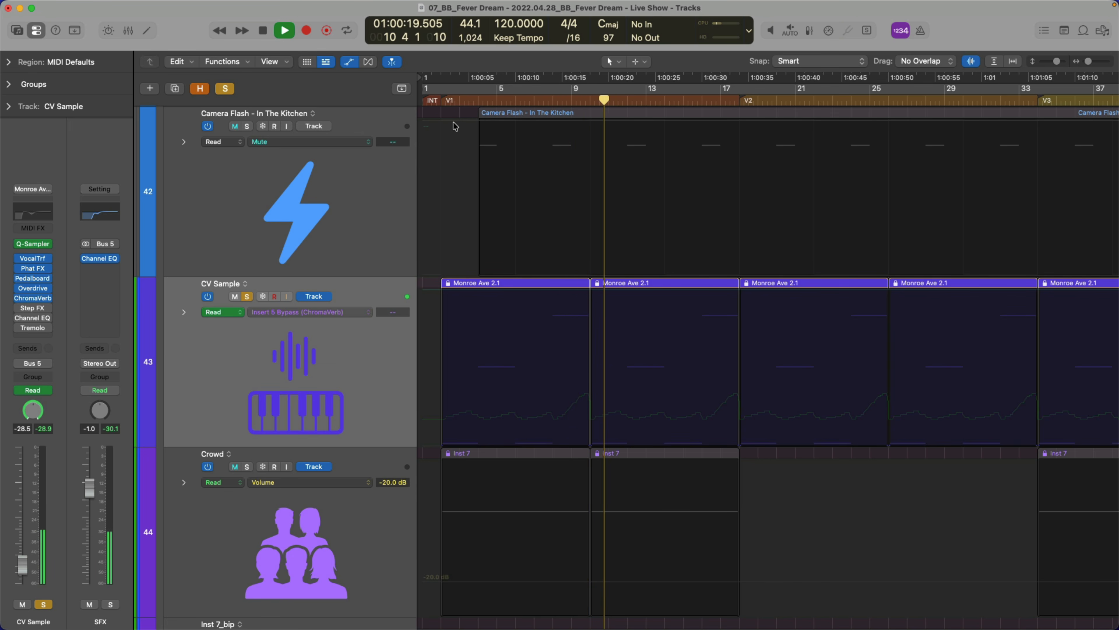
key("v")
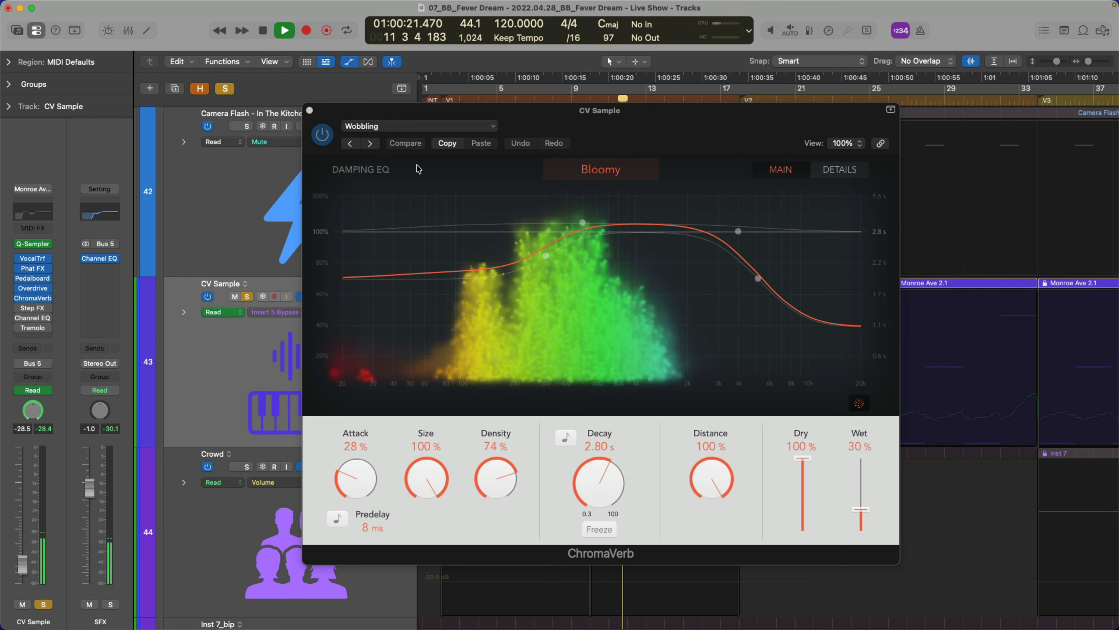
key("space")
left_click(546, 255)
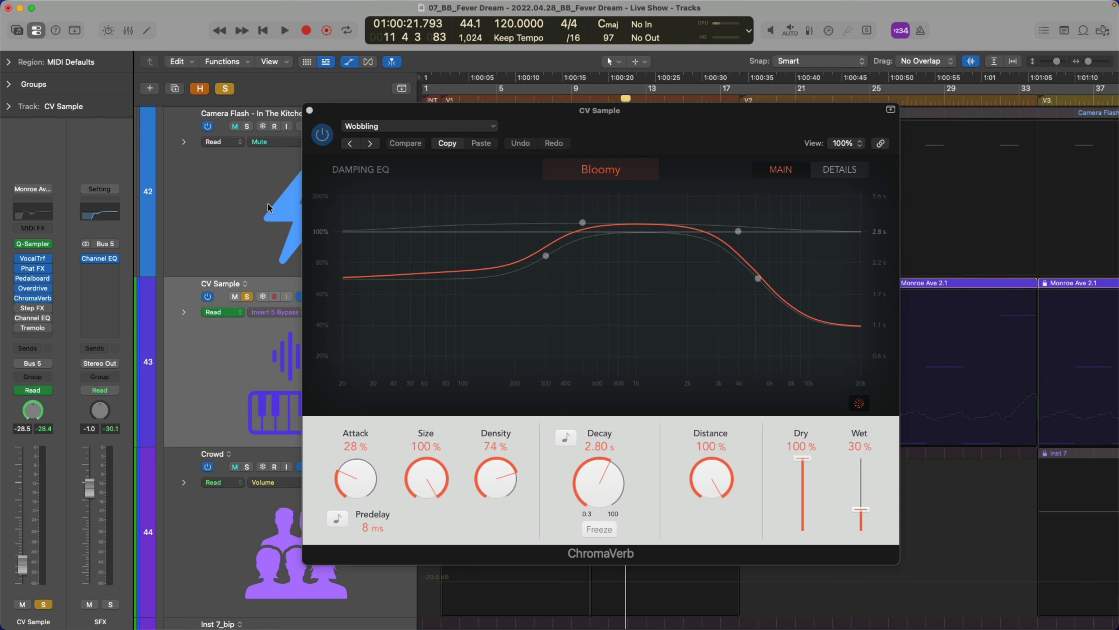
- Turn on Step FX with its step-modulated pan on the CV Sample track and play the sample from bar 2
left_click(30, 308)
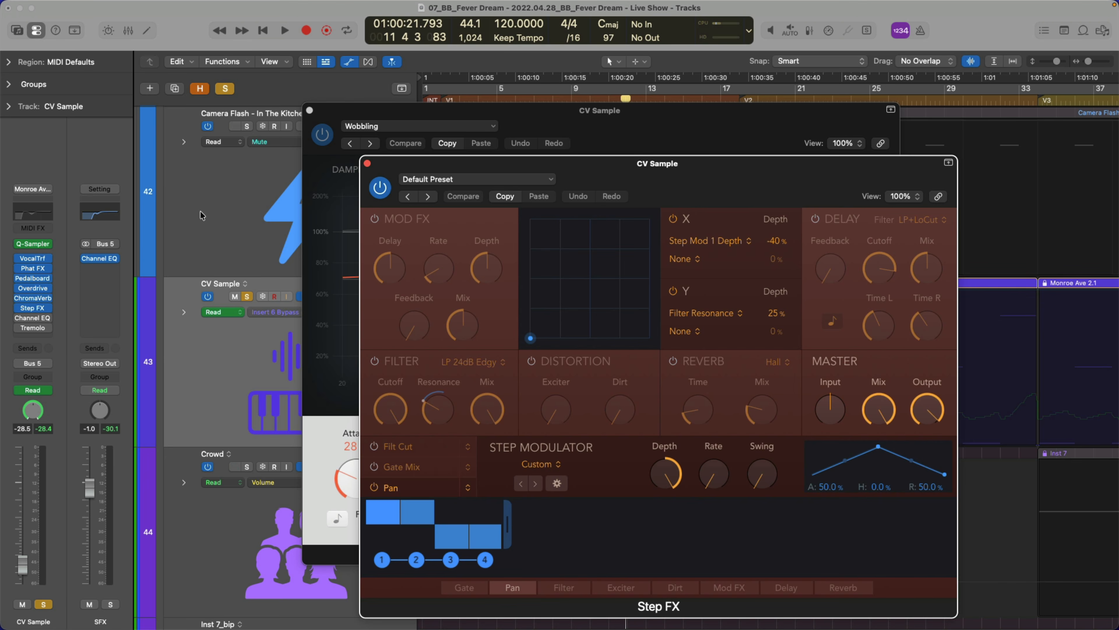
left_click_drag(481, 167, 459, 93)
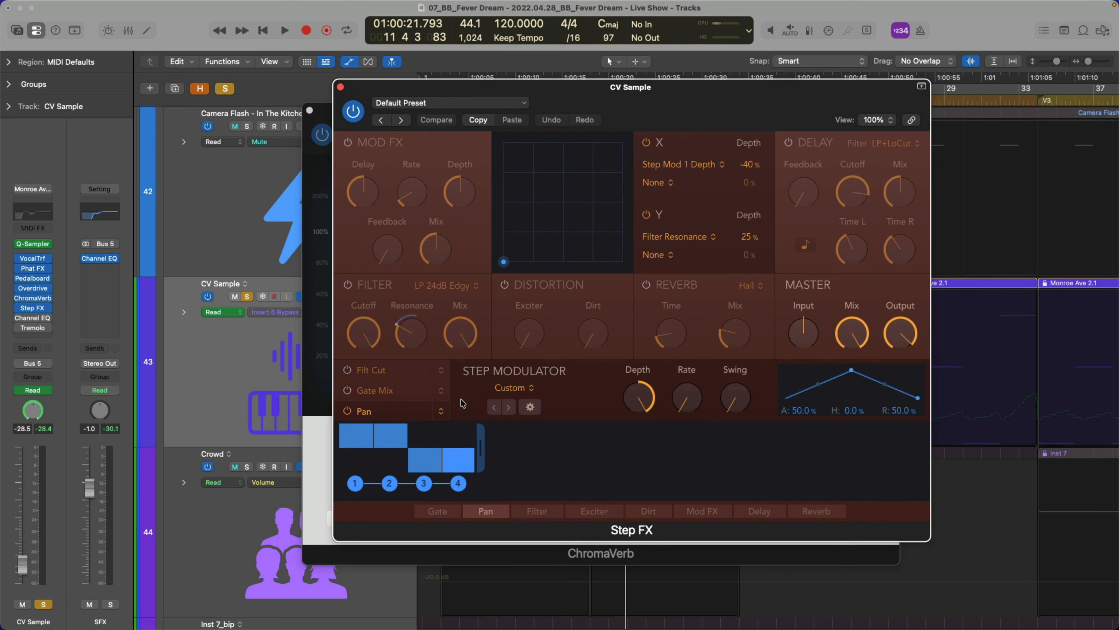
mouse_move(633, 398)
mouse_move(678, 383)
key("v")
left_click(441, 101)
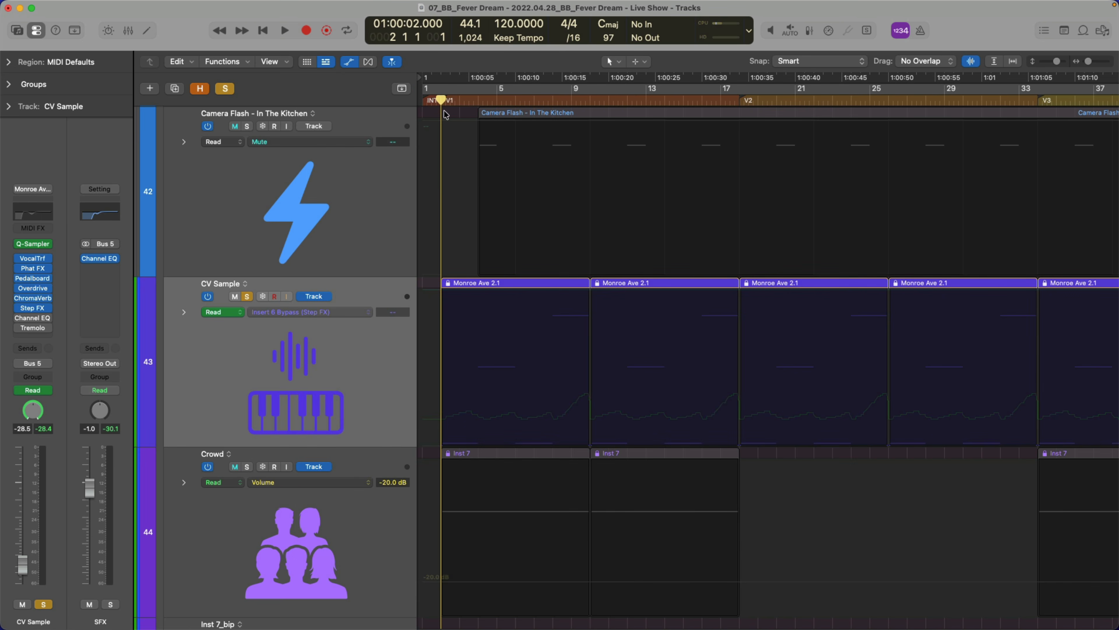
key("space")
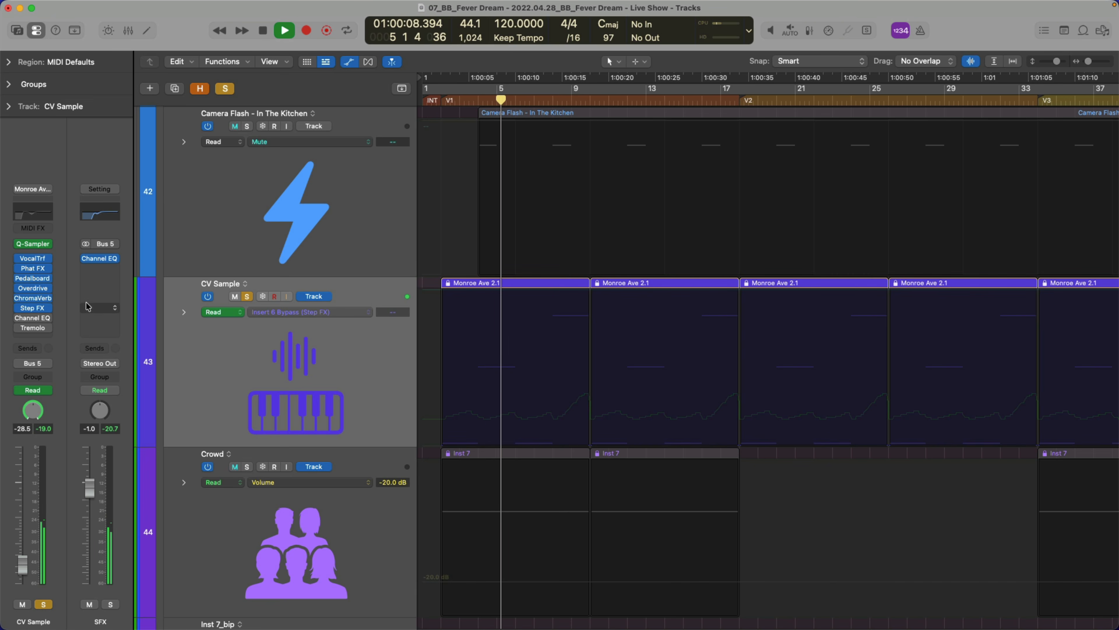
- Turn on Channel EQ and Tremolo on the CV Sample track, audition the fully processed sample, and close all plug-in windows
key("space")
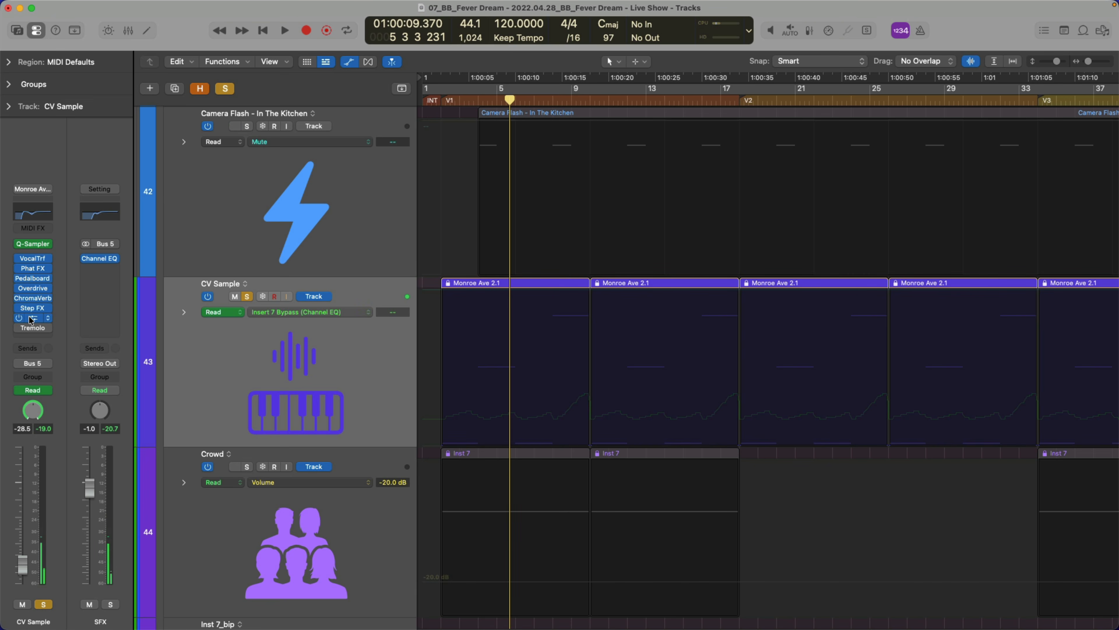
left_click(31, 318)
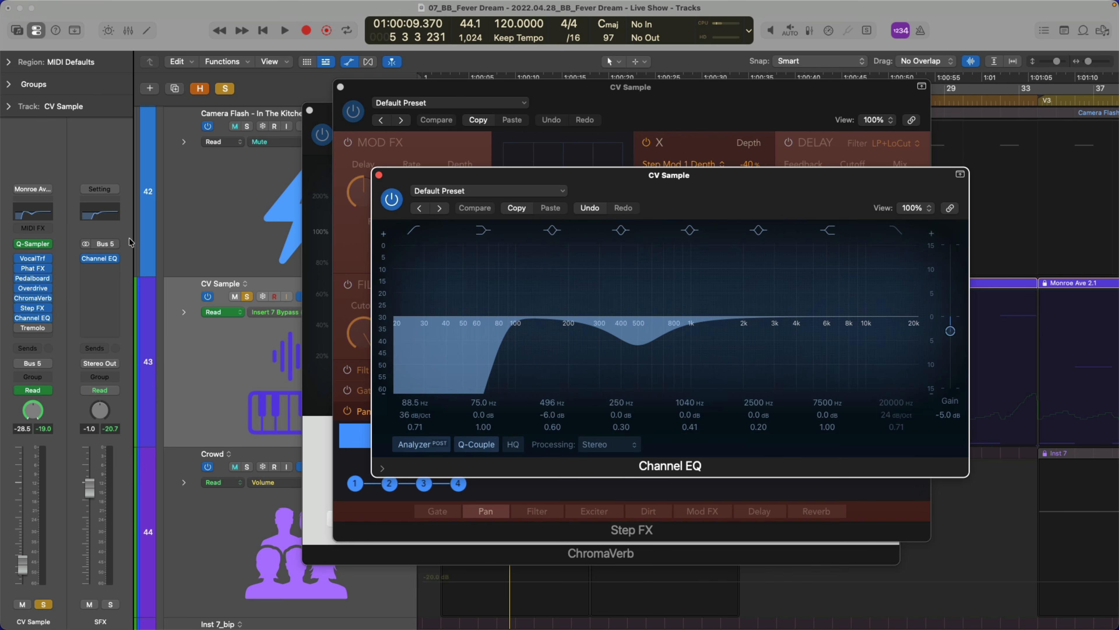
mouse_move(19, 330)
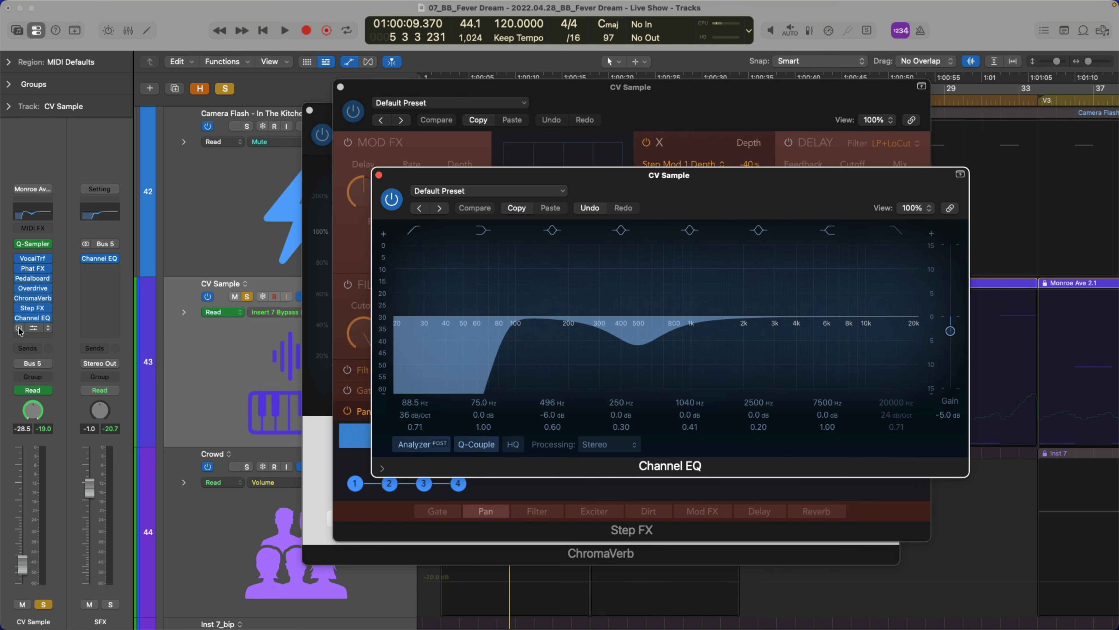
left_click(33, 328)
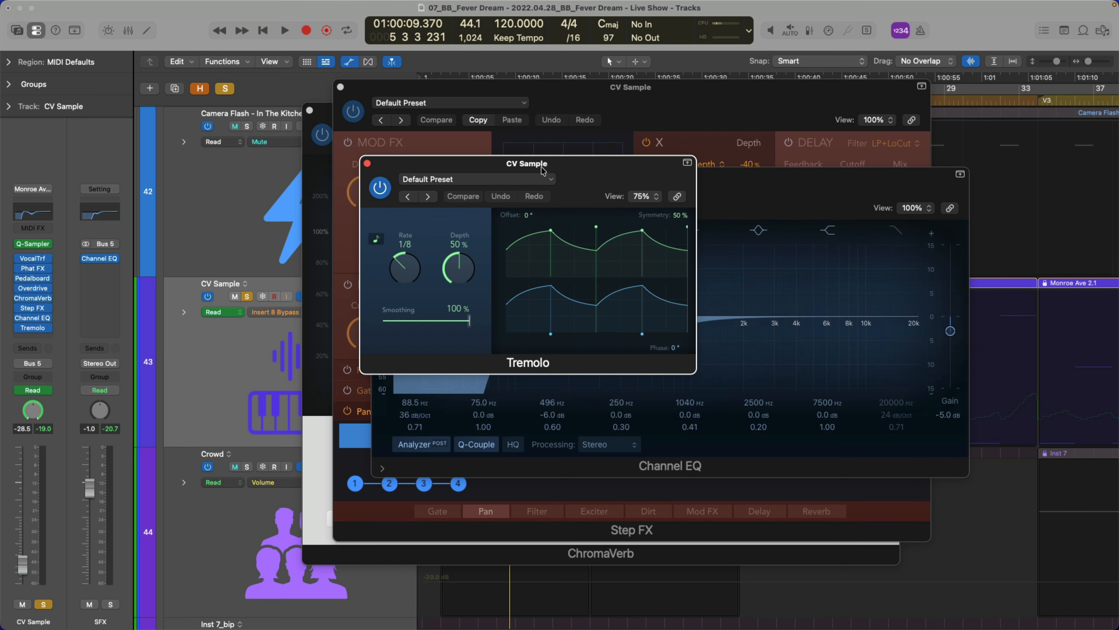
key("space")
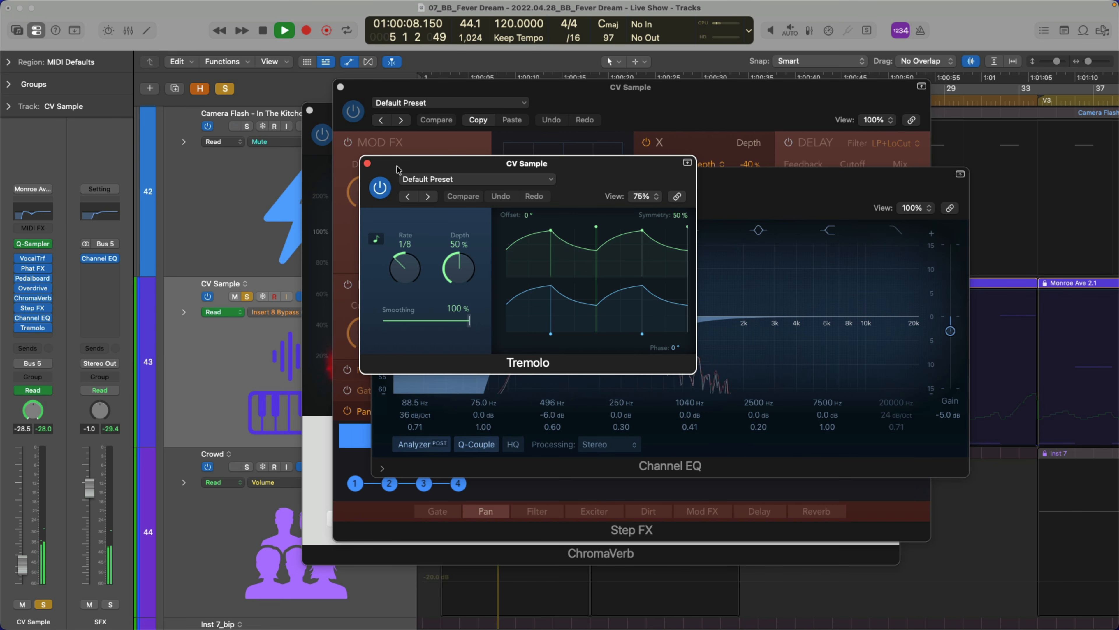
key("space")
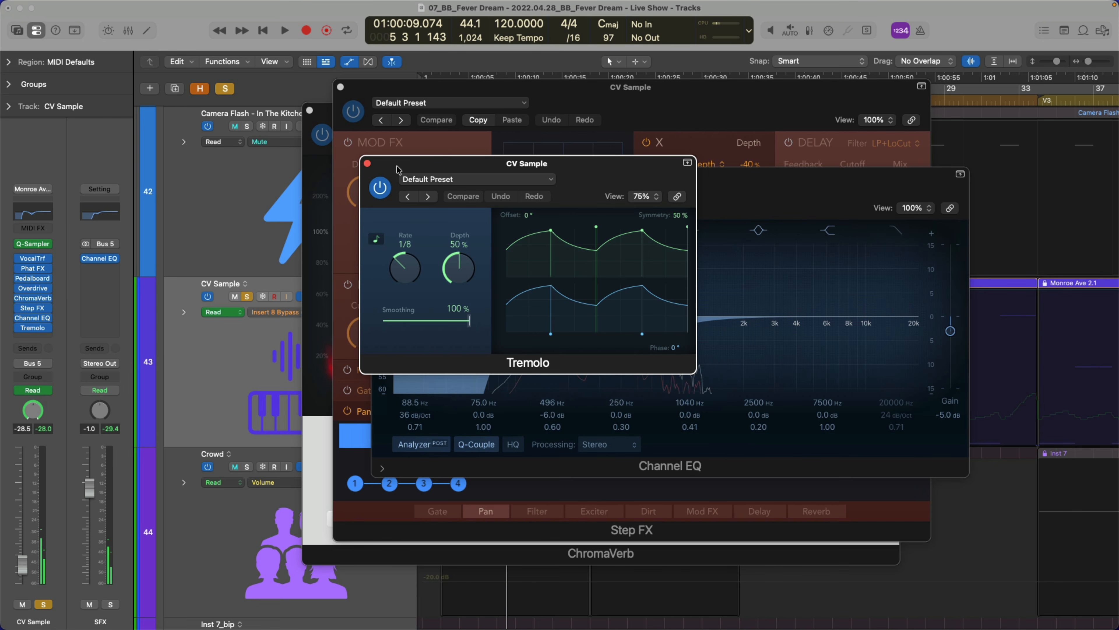
left_click(367, 164, "alt")
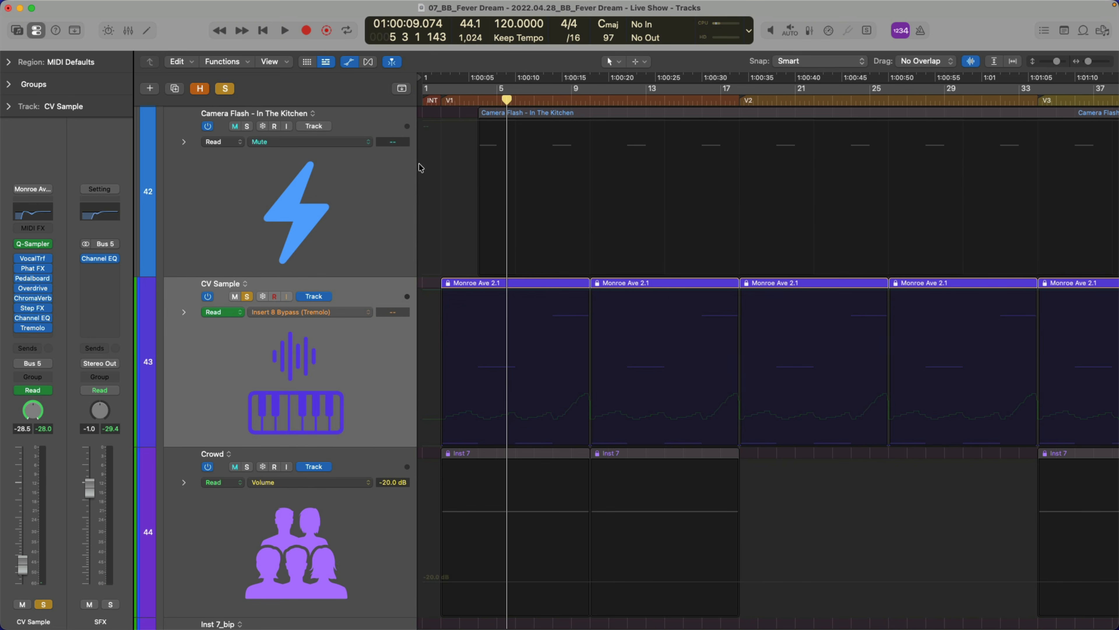
- Unsolo the CV Sample track, hide the automation lanes, and solo the whole SFX track stack
left_click(248, 296)
key("a")
key("z")
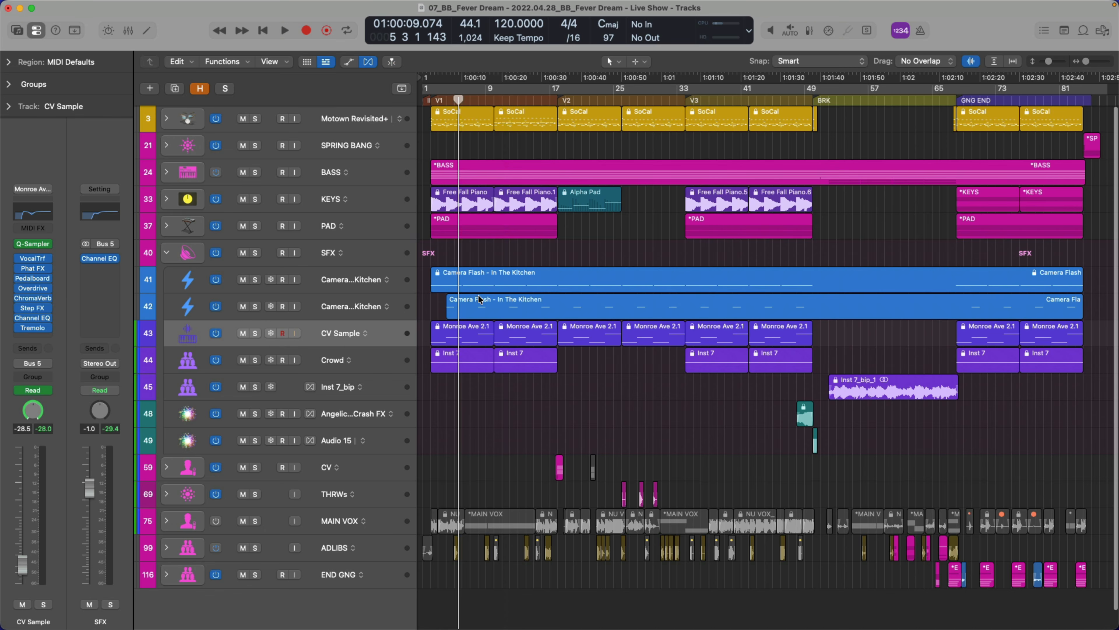
left_click(255, 254)
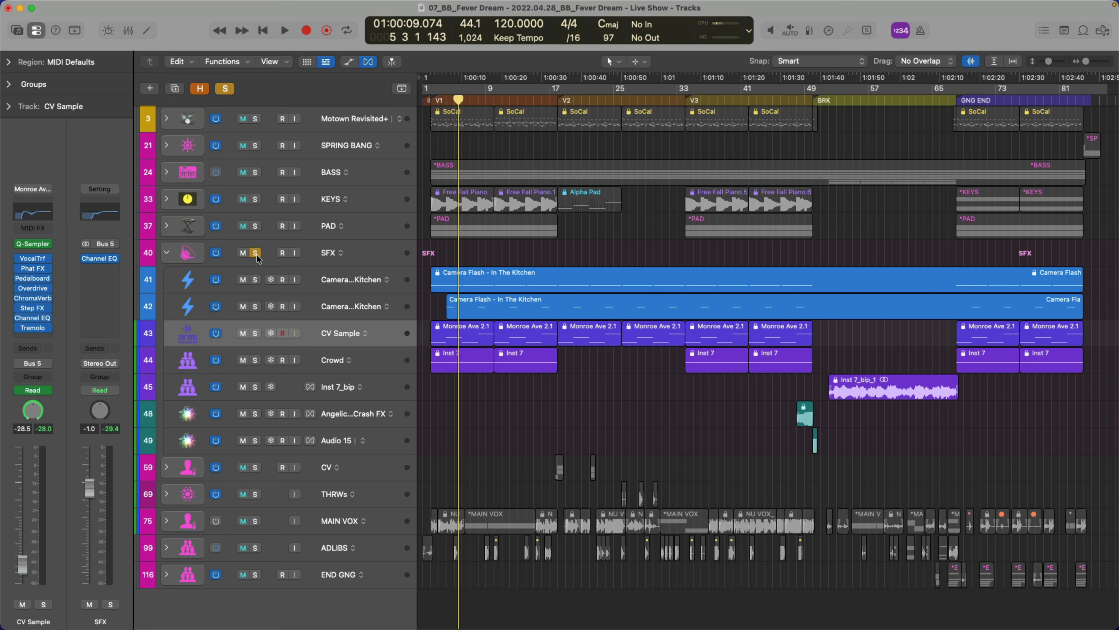
key("z")
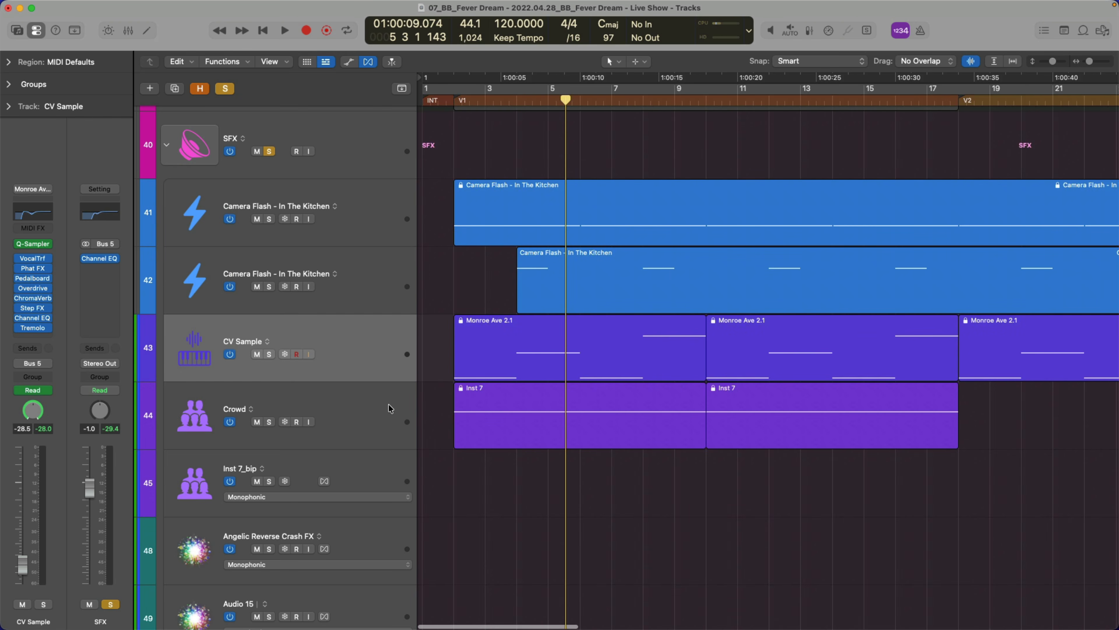
- Mute both Camera Flash tracks and play from bar 2, briefly muting CV Sample as well to hear the Crowd track alone
left_click(387, 408)
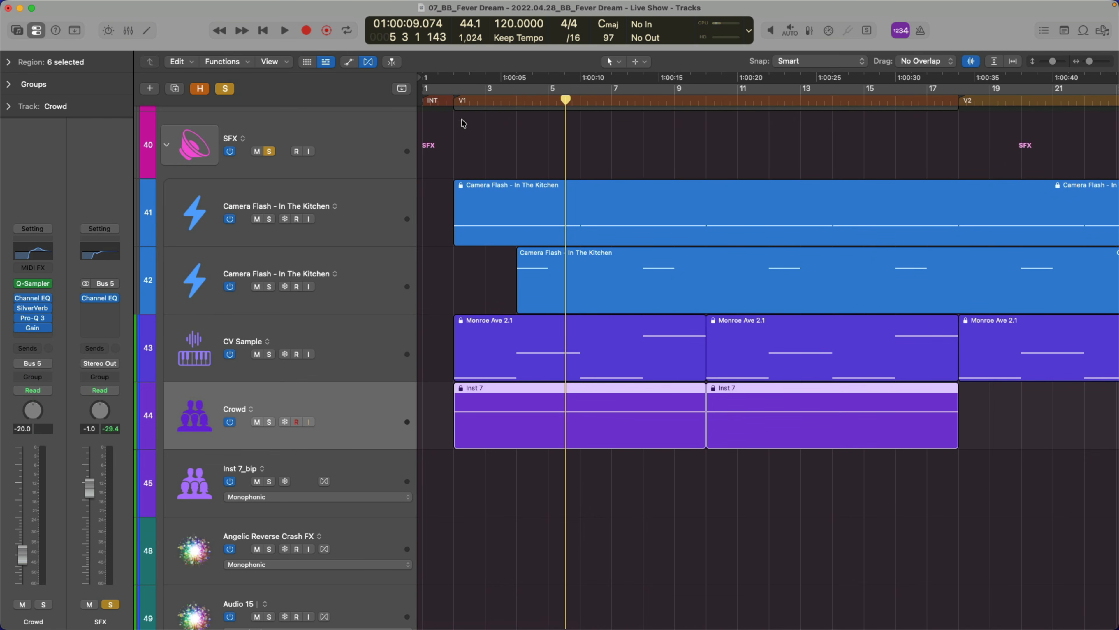
left_click(455, 101)
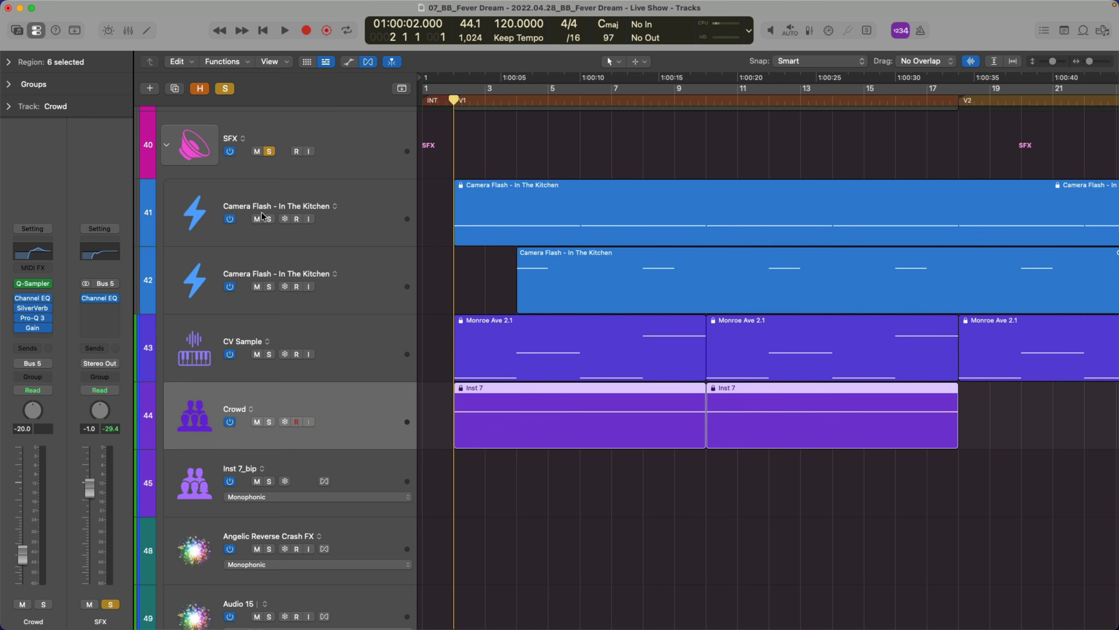
left_click_drag(260, 217, 257, 284)
key("space")
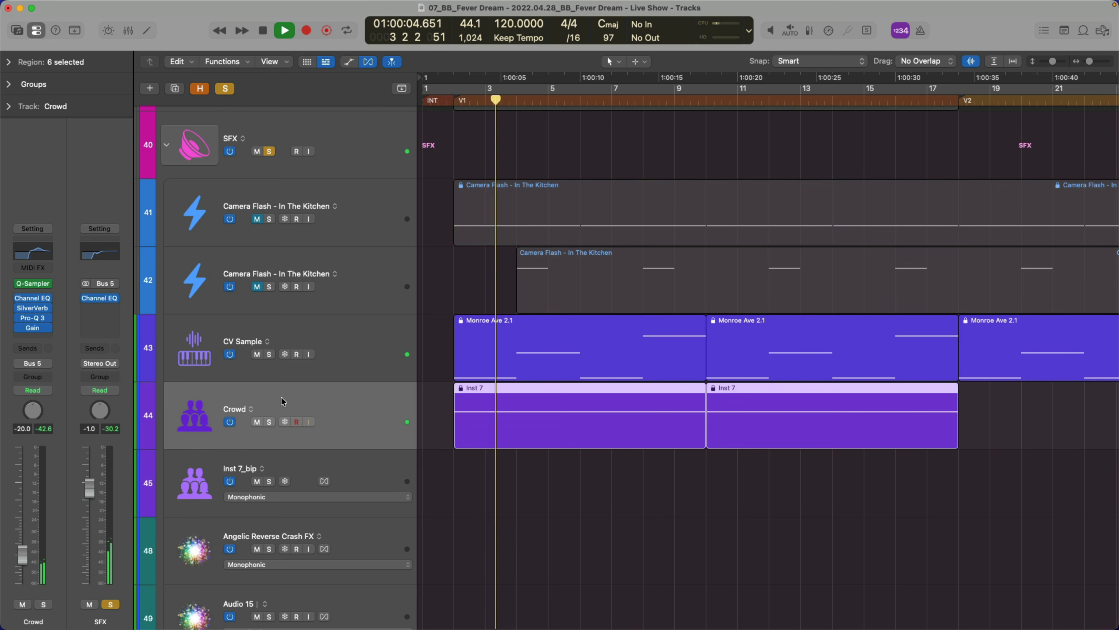
left_click(256, 355)
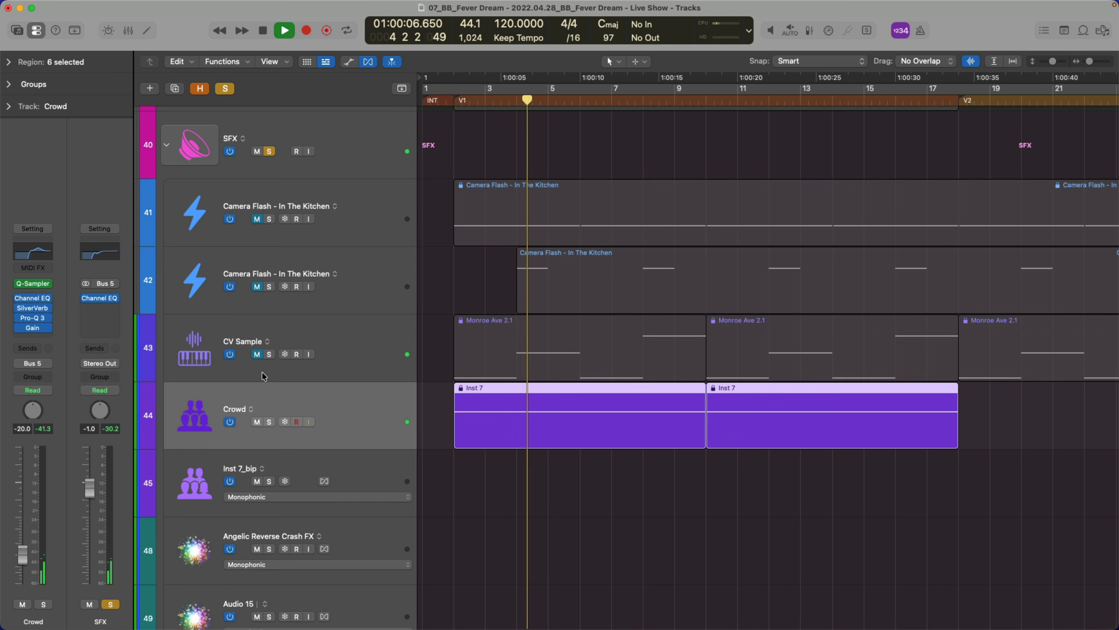
key("space")
left_click(256, 354)
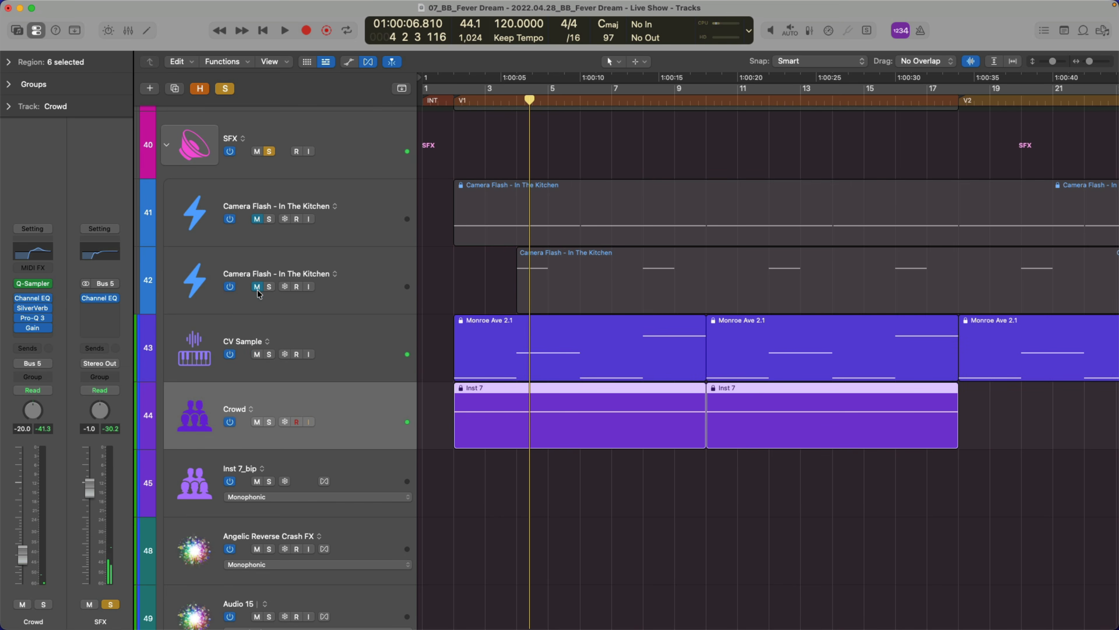
- Solo only the second Camera Flash track, put the playhead at bar 4, and look up its preset in the sound Library
left_click(269, 287)
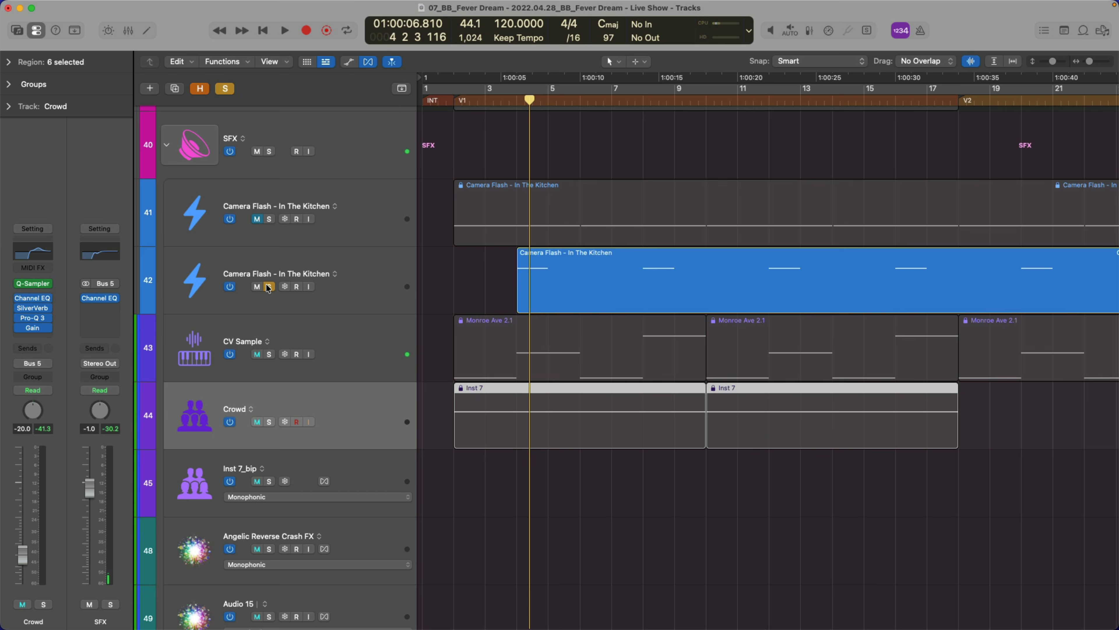
left_click(383, 255)
key("comma")
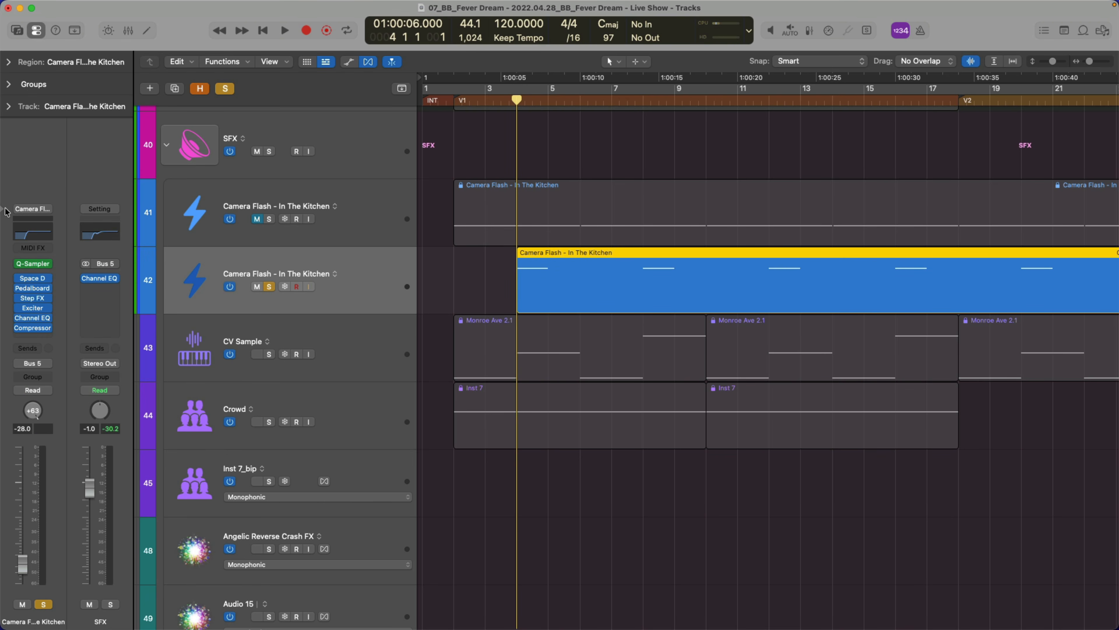
key("y")
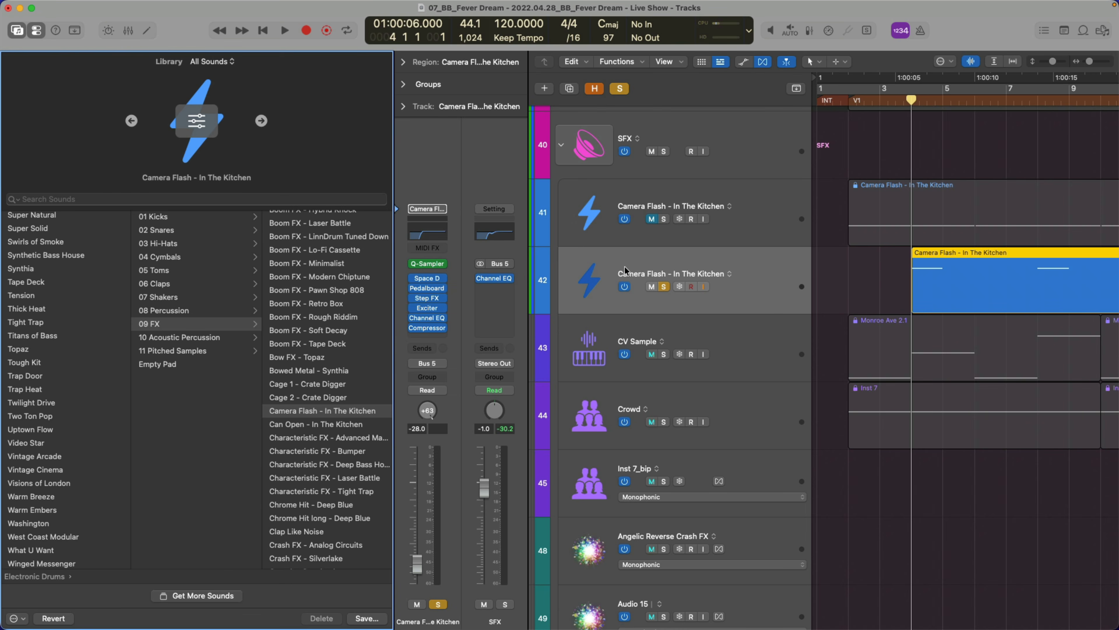
key("y")
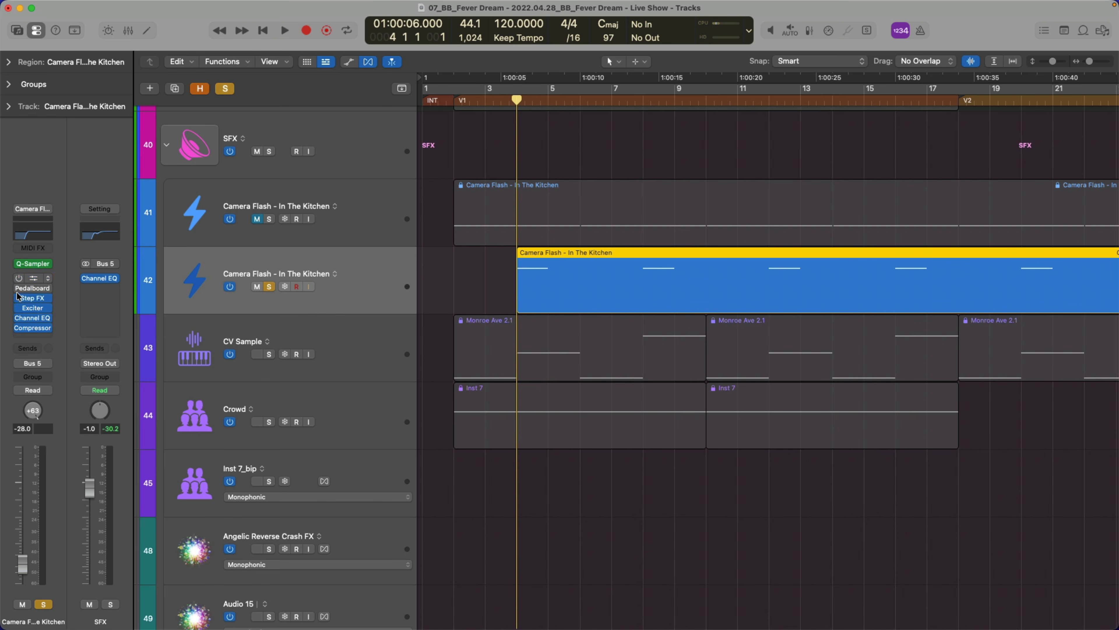
- Audition the second Camera Flash track with all six insert effects bypassed, then turn Space Designer through Compressor back on and compare
key("space")
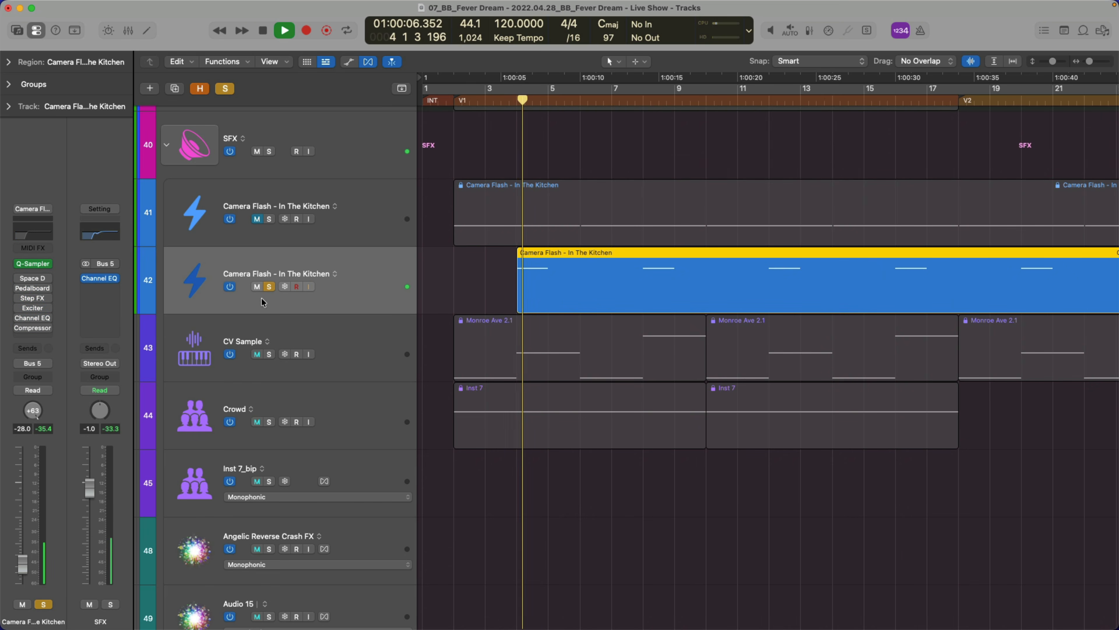
key("space")
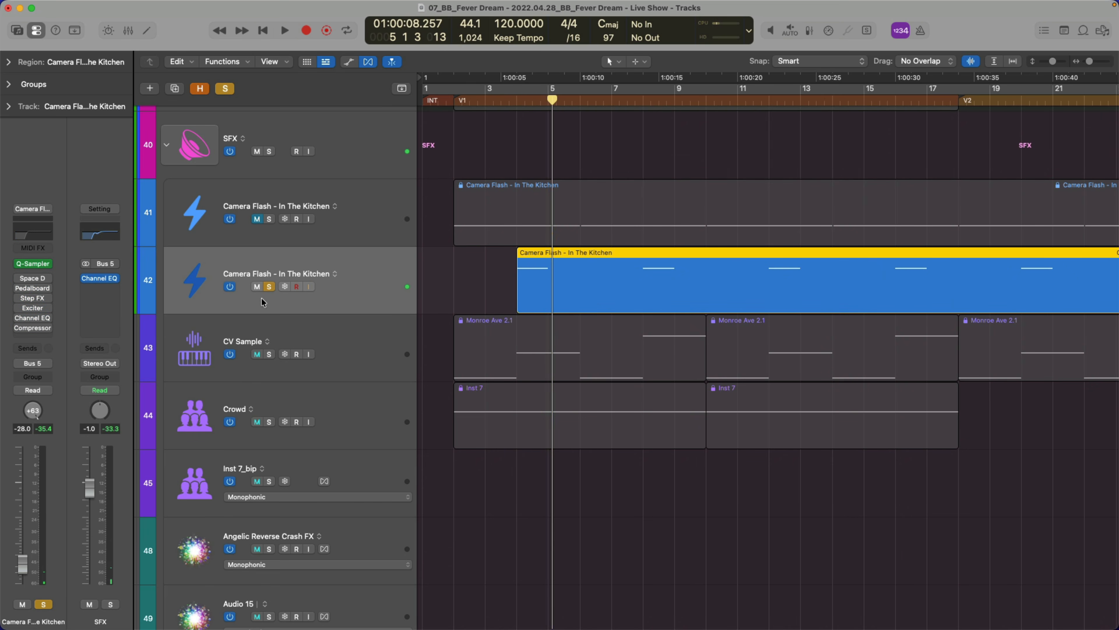
mouse_move(19, 280)
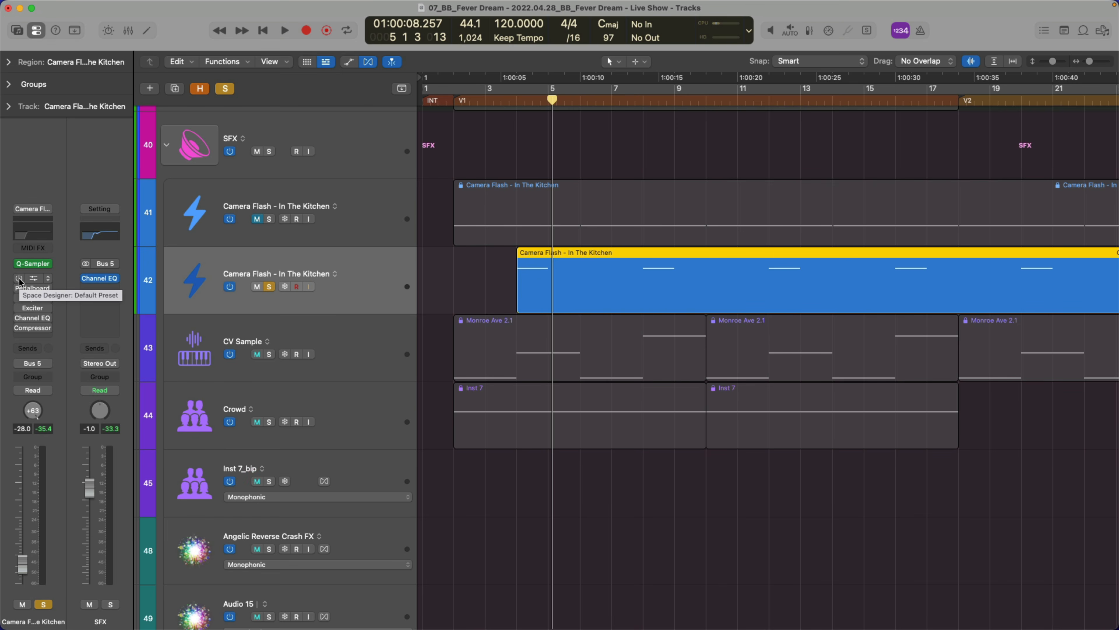
left_click_drag(19, 280, 20, 323)
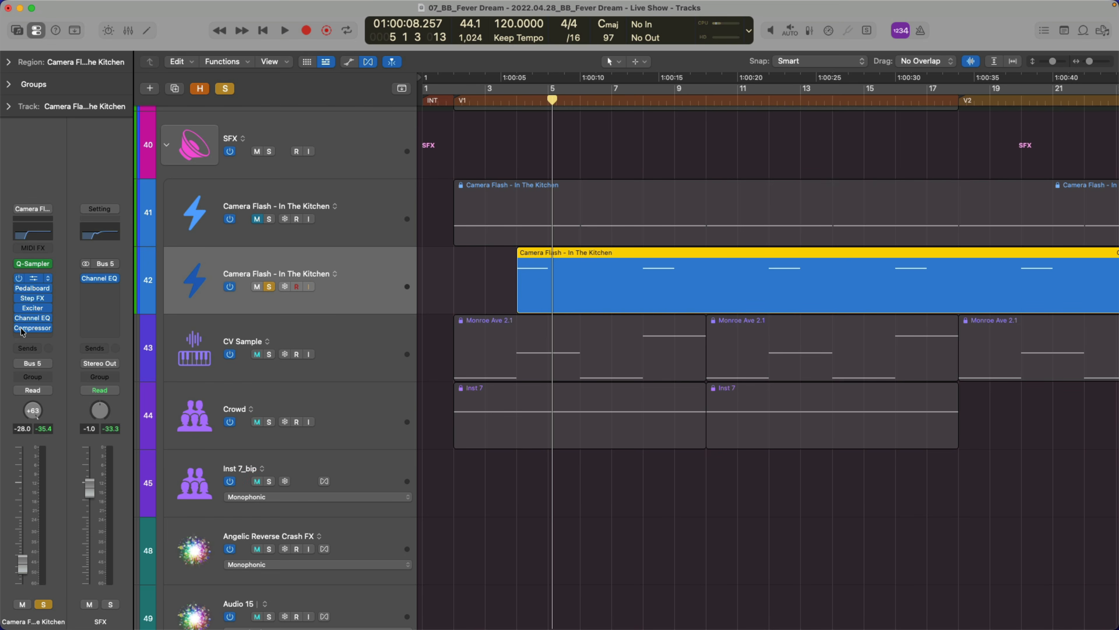
key("space")
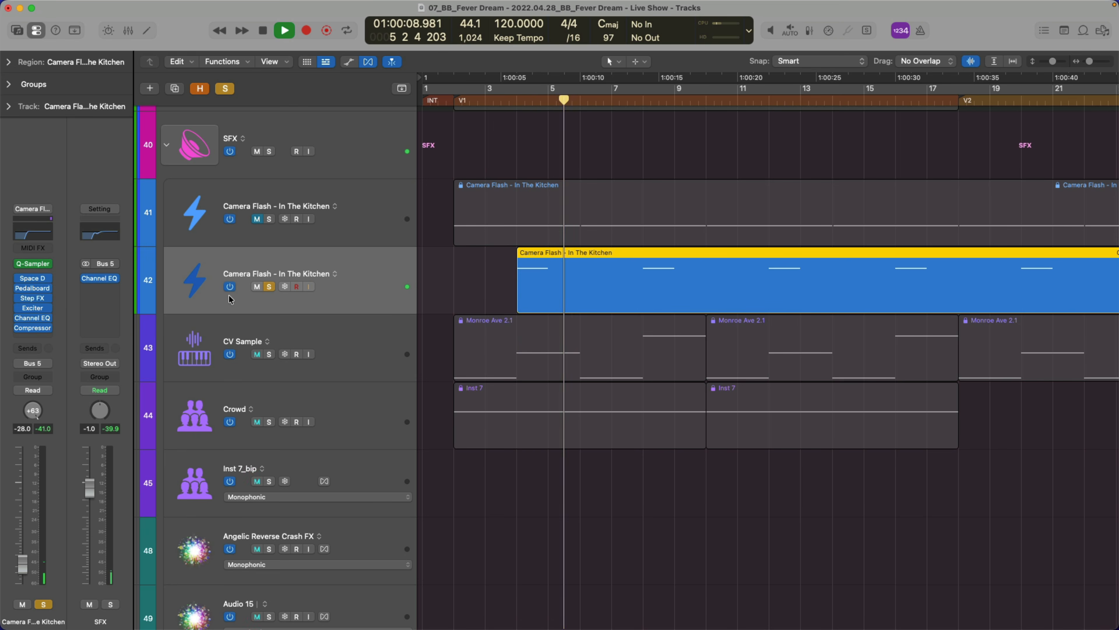
key("space")
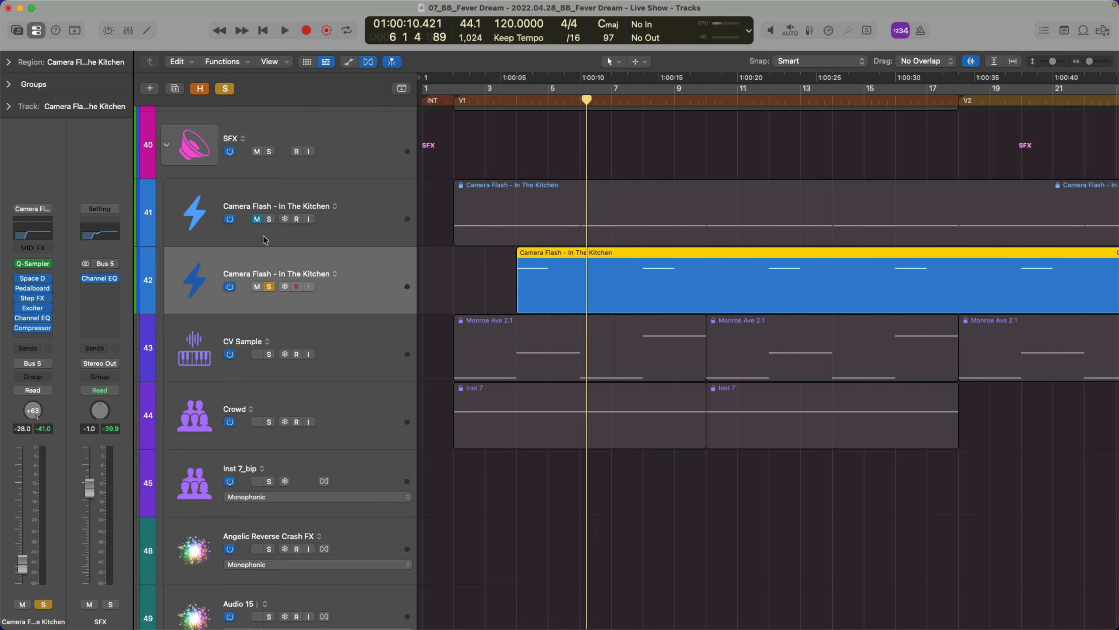
- Add the first Camera Flash track to the solo, play from bar 2, and bring in CV Sample during playback
left_click(267, 219)
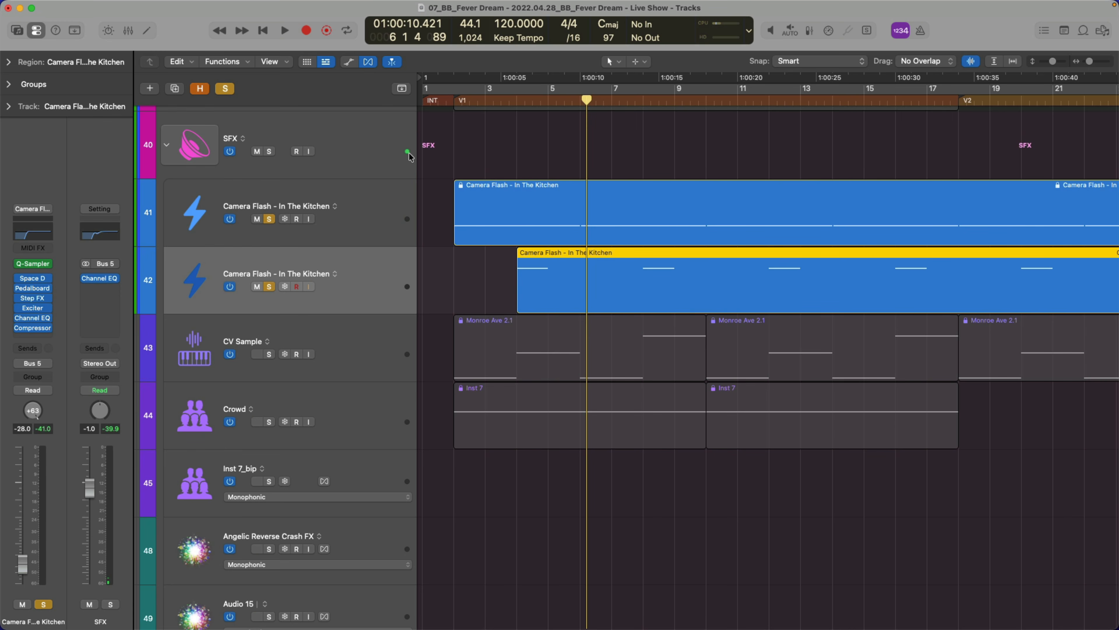
left_click(452, 105)
key("space")
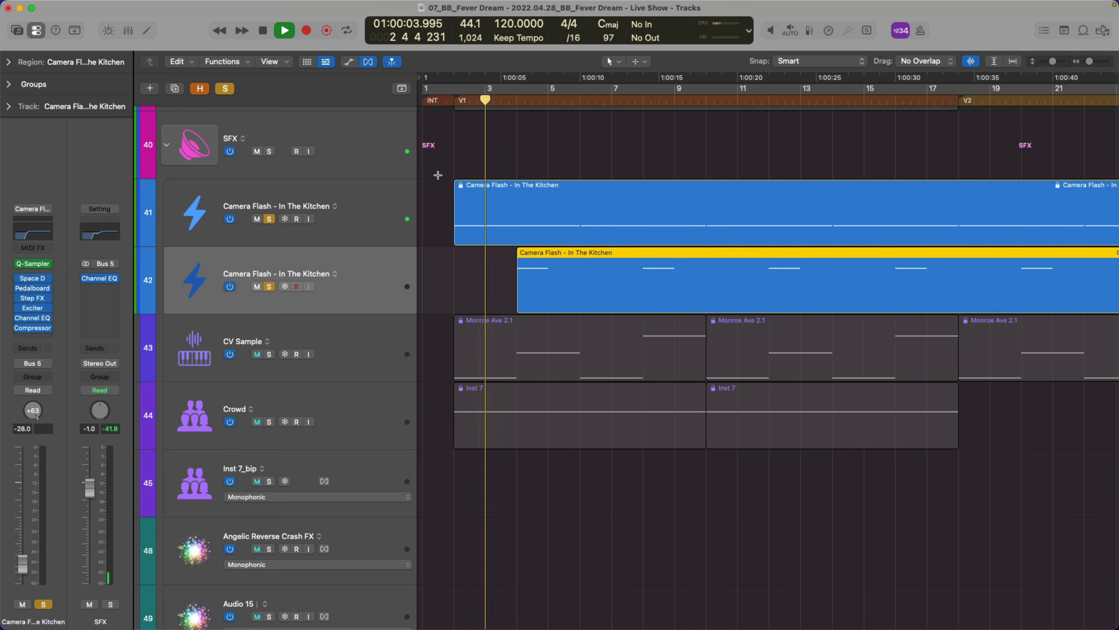
left_click(269, 354)
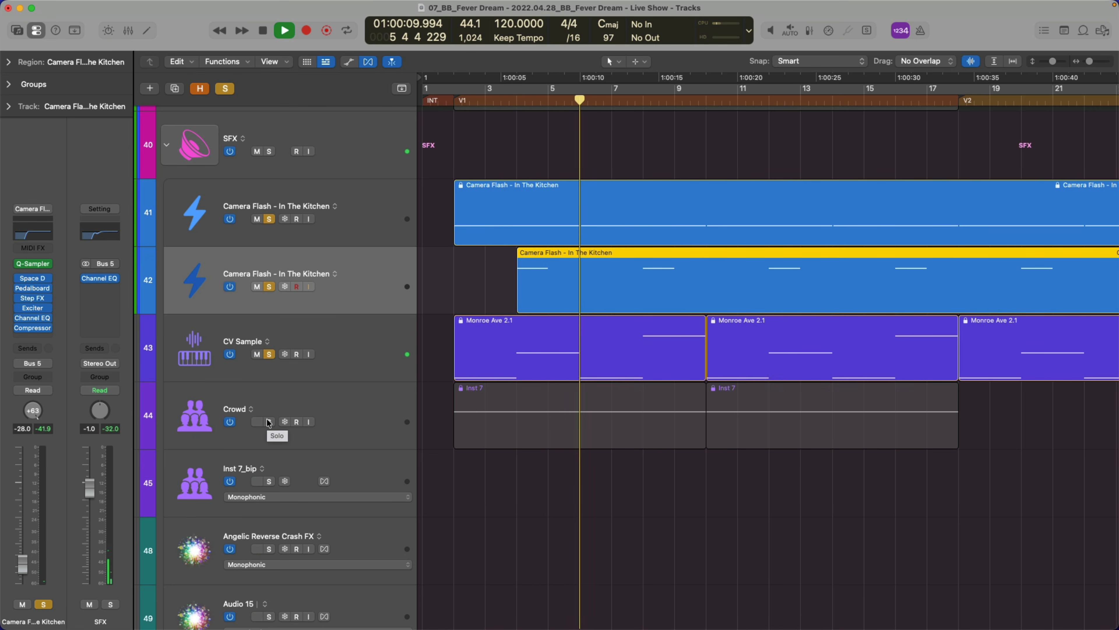
key("space")
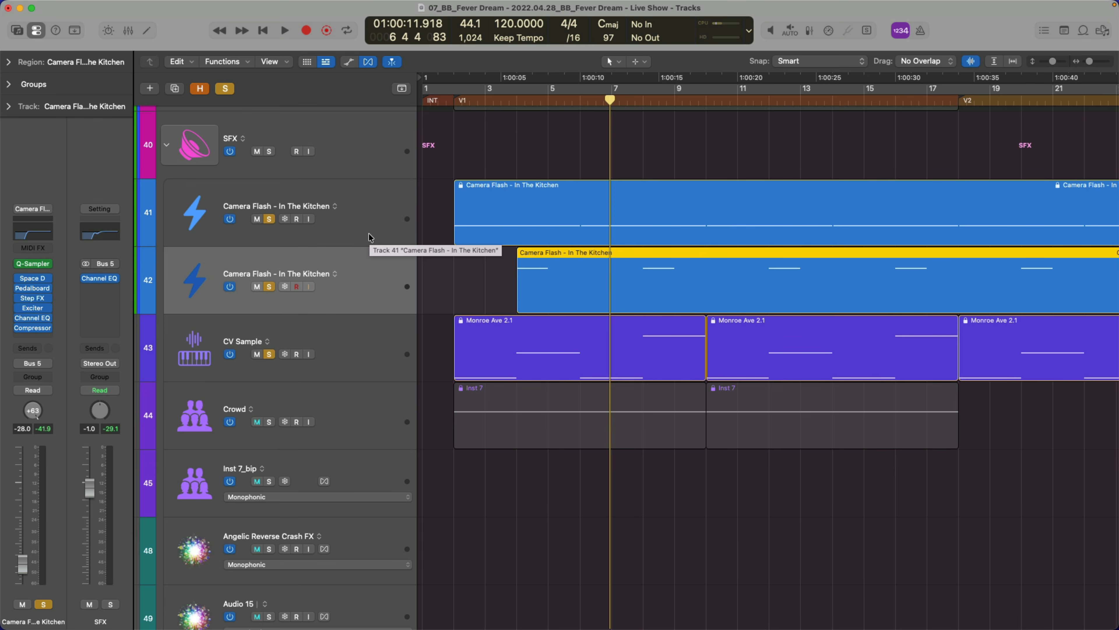
- Switch to the 2021.03.08_BB_Fall Classic project and play the Distorted Wurli_bip intro from bar 1
left_click(370, 237)
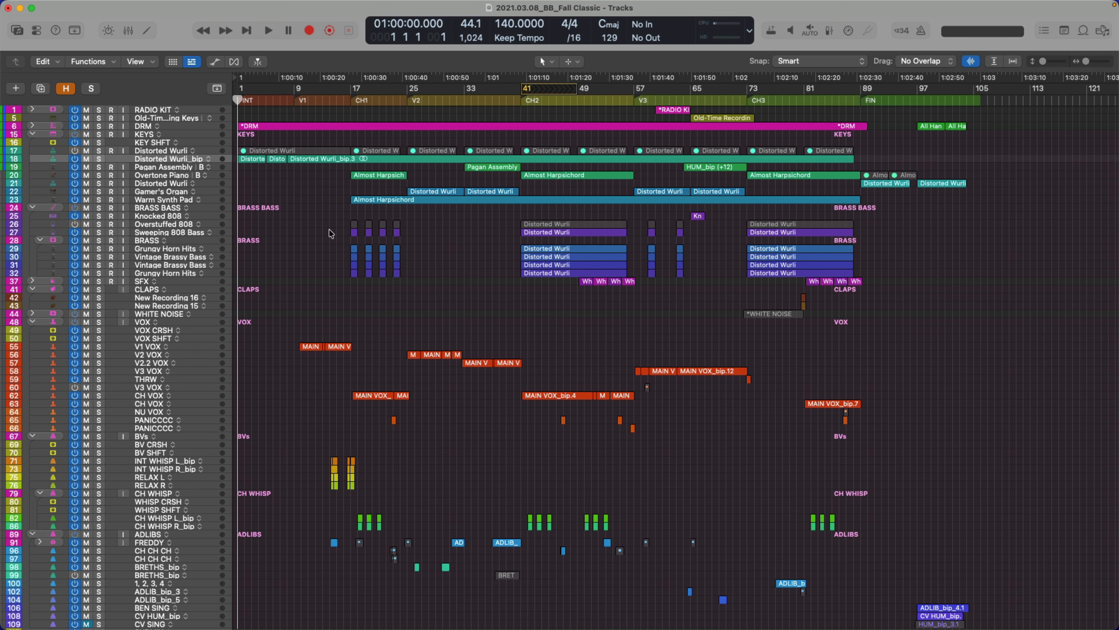
left_click_drag(321, 217, 241, 137)
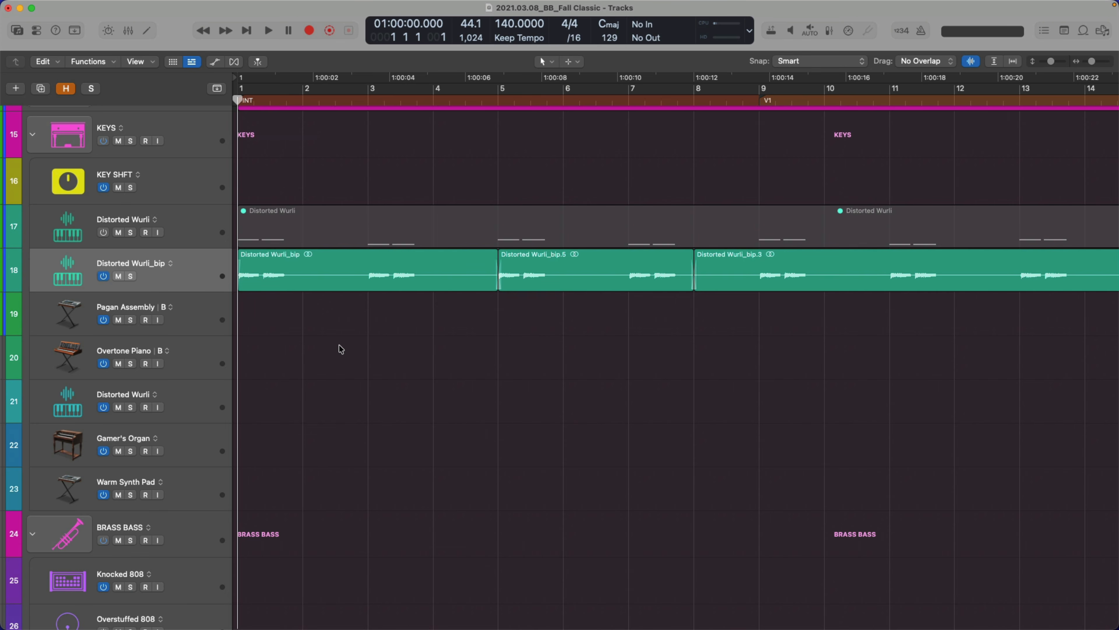
key("space")
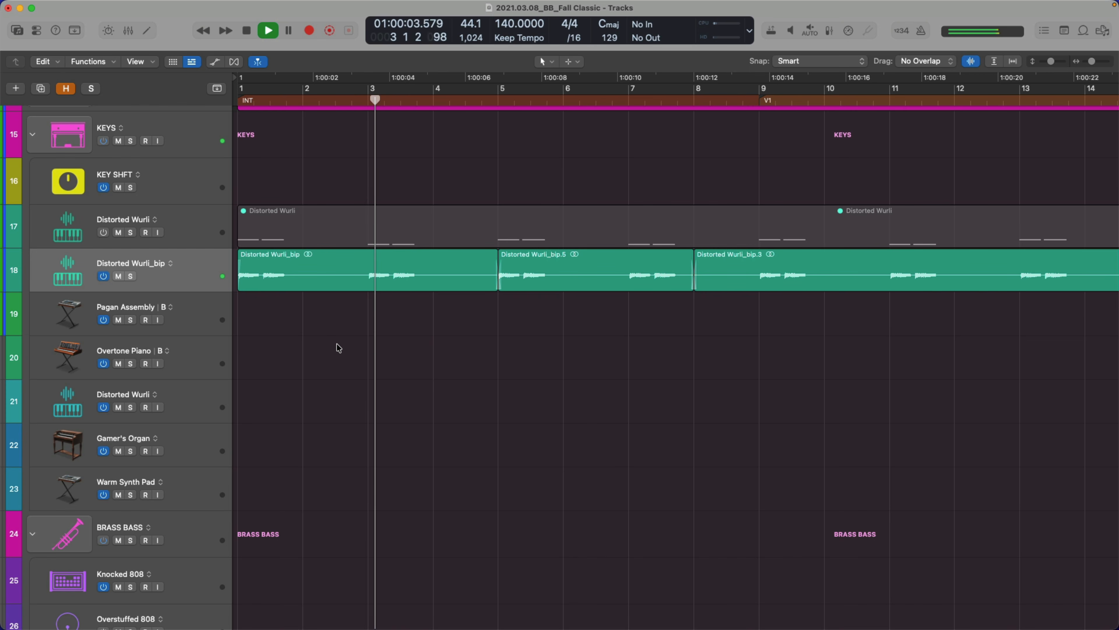
key("space")
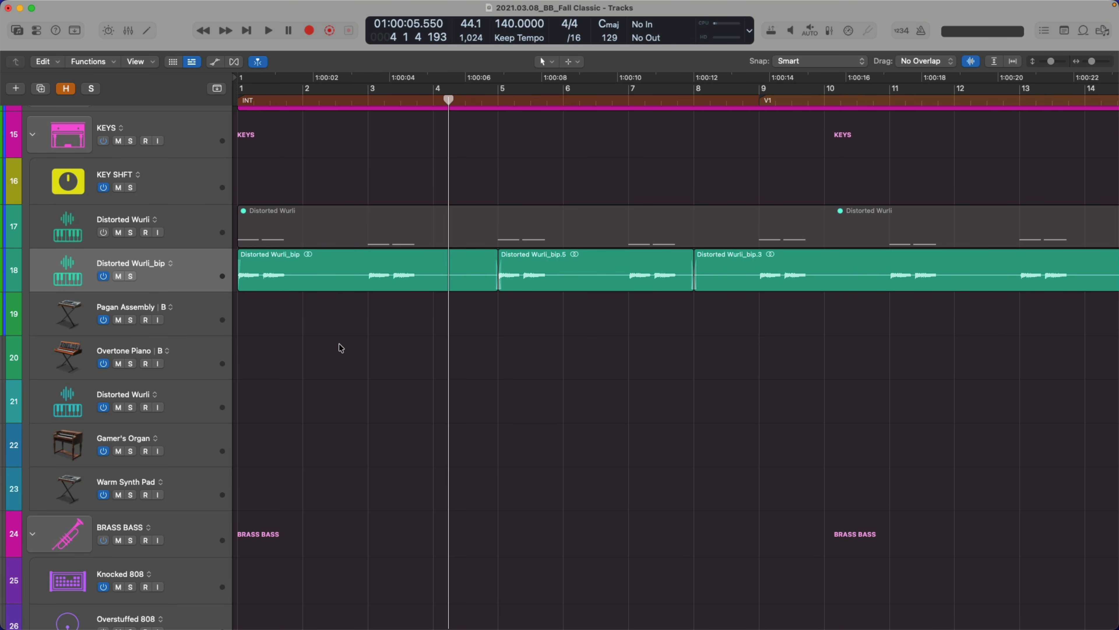
- Show the channel strip inspector, bypass all five inserts on the Distorted Wurli_bip track, and audition it dry from bar 1
key("i")
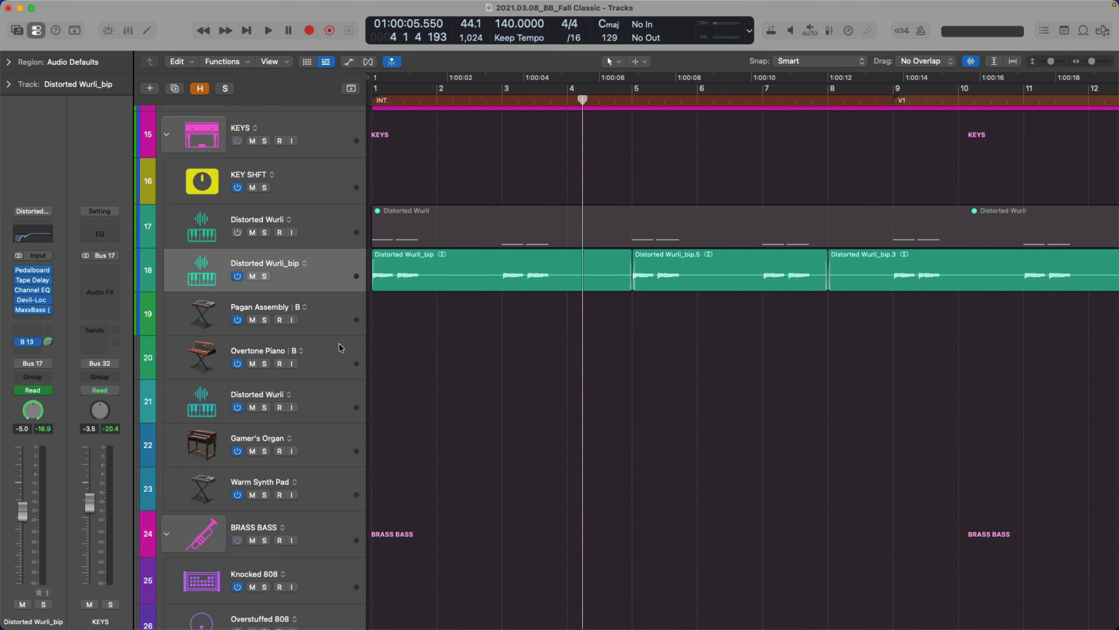
mouse_move(20, 271)
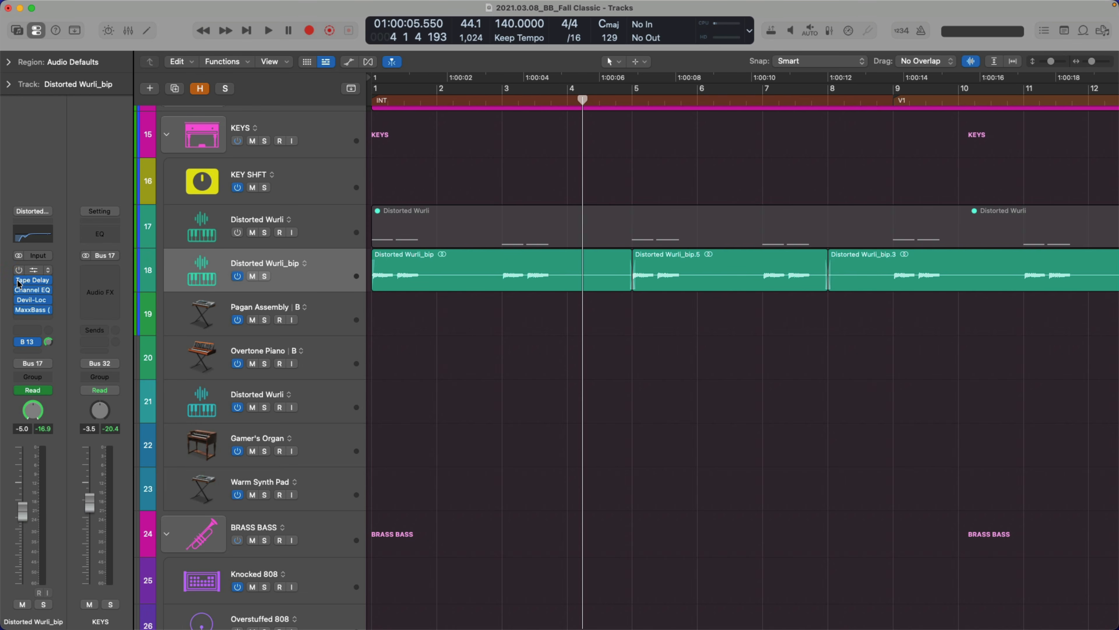
left_click(334, 269)
key("Return")
key("space")
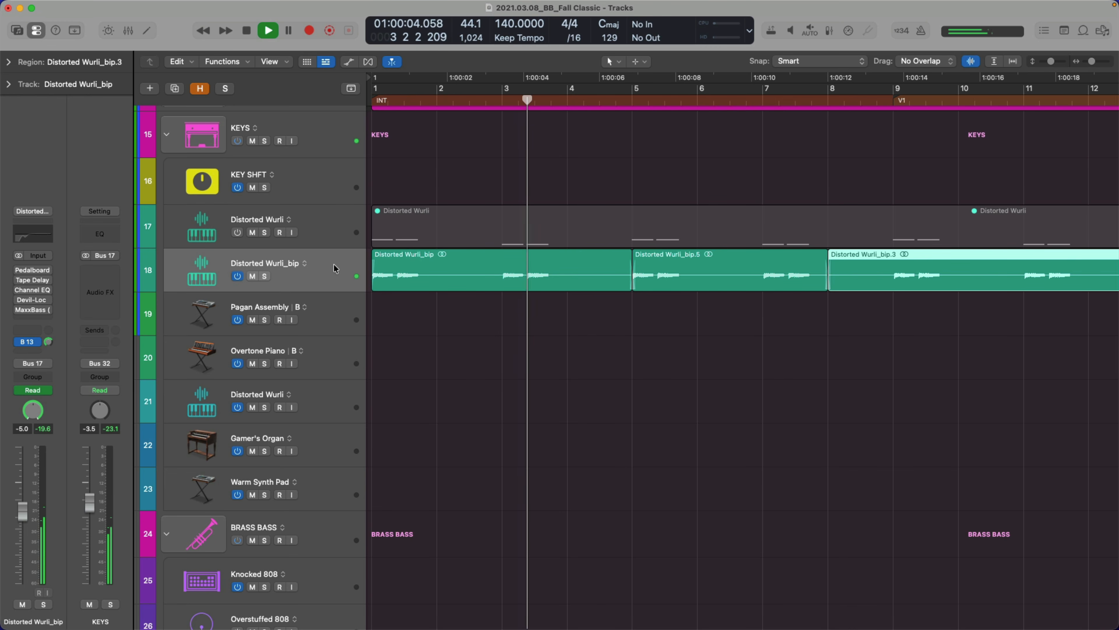
key("space")
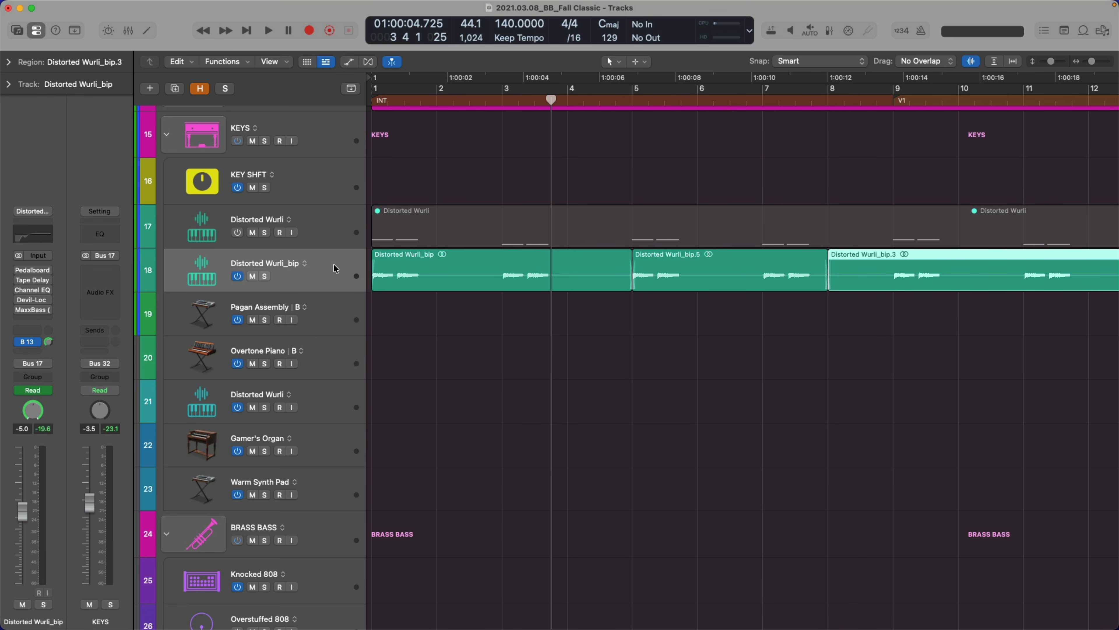
- Inspect the Quick Sampler source of the original Distorted Wurli track 17, then close the plug-in
left_click(334, 223)
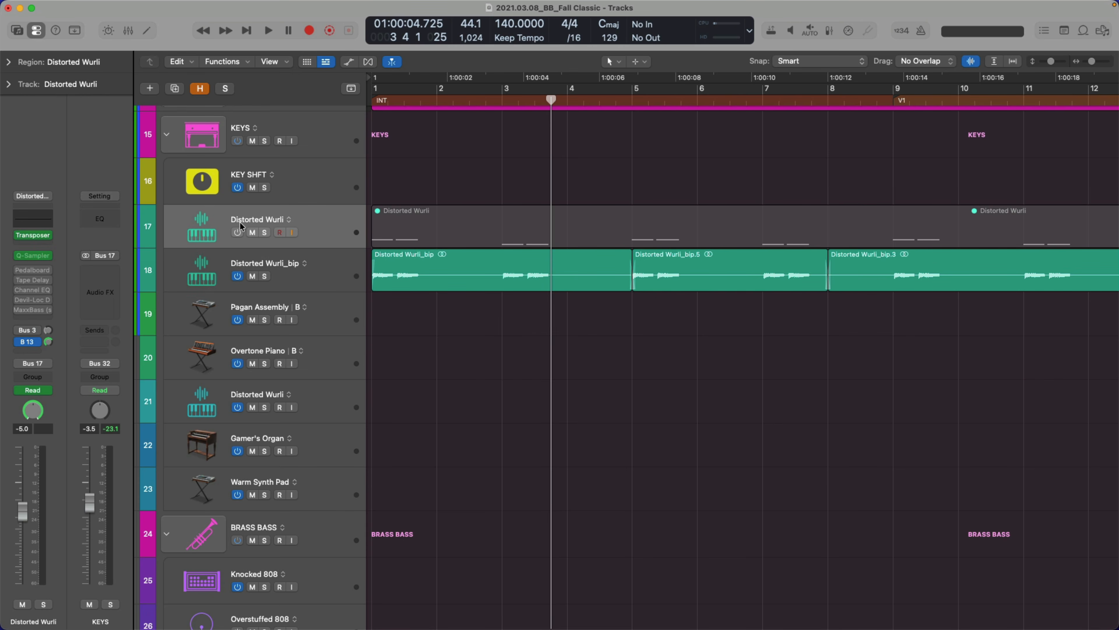
left_click(33, 256)
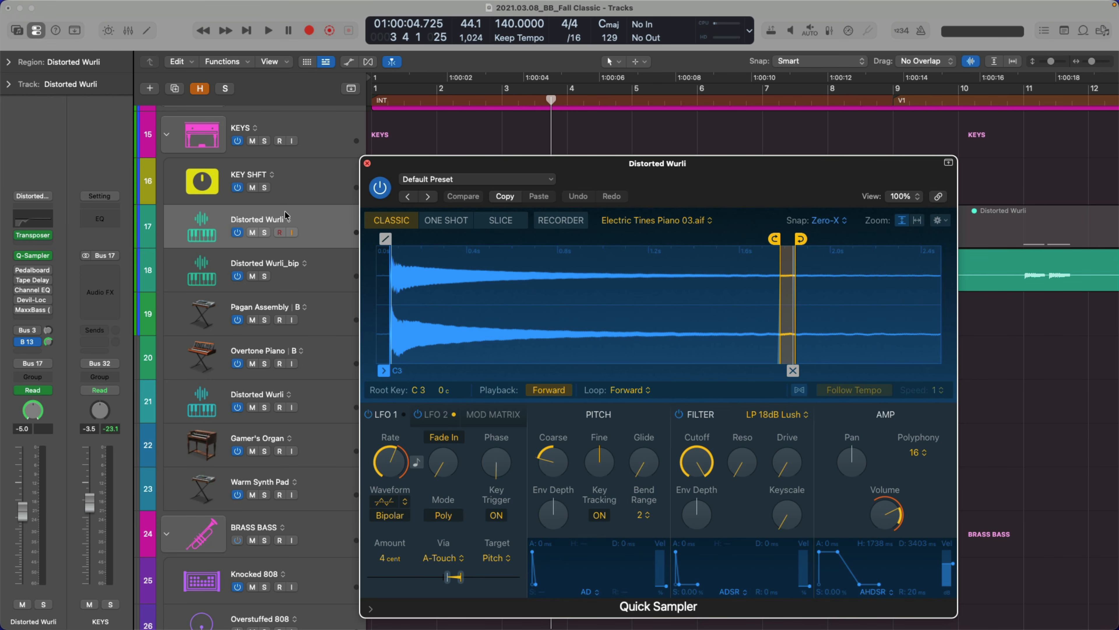
key("super+w")
- Turn on Pedalboard on Distorted Wurli_bip with Grinder off, and audition the Dr. Octave pedal alone from bar 1
left_click(351, 277)
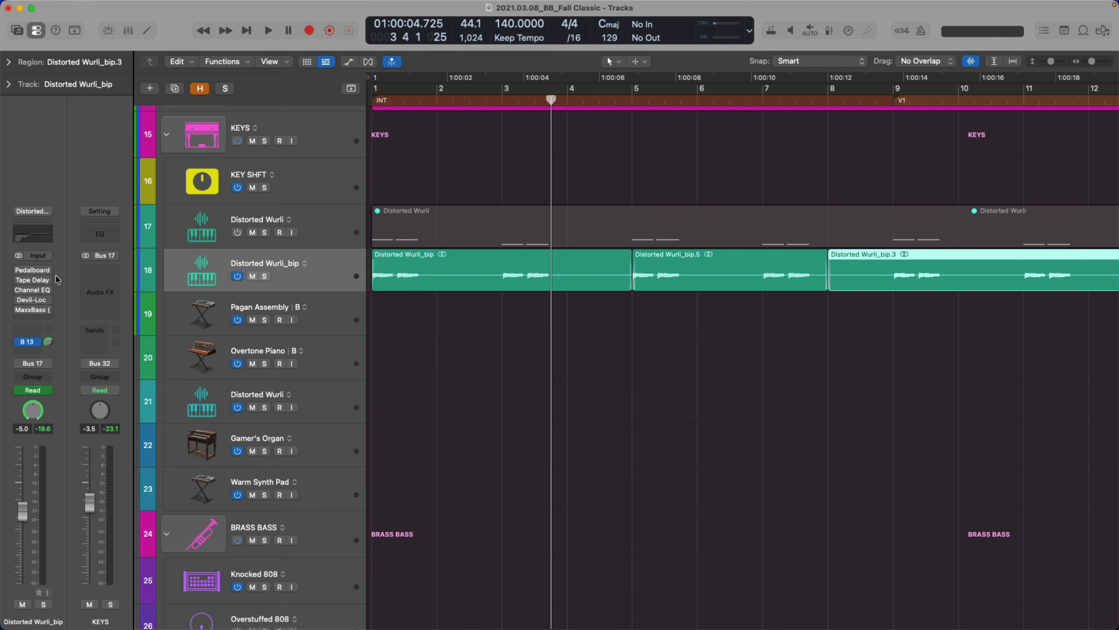
left_click(35, 272)
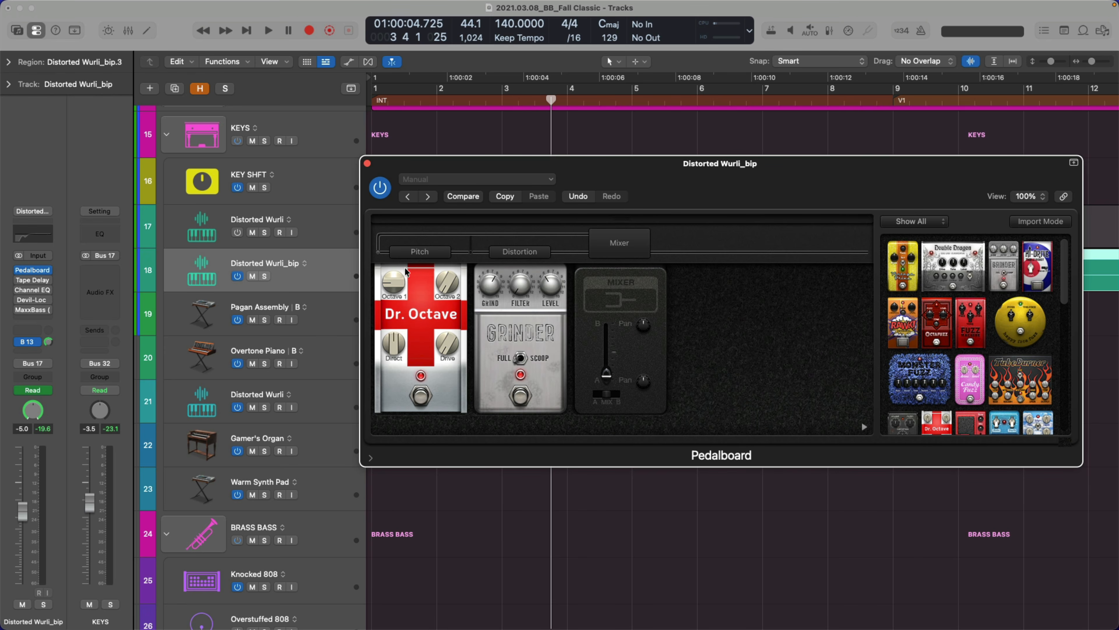
left_click(419, 386)
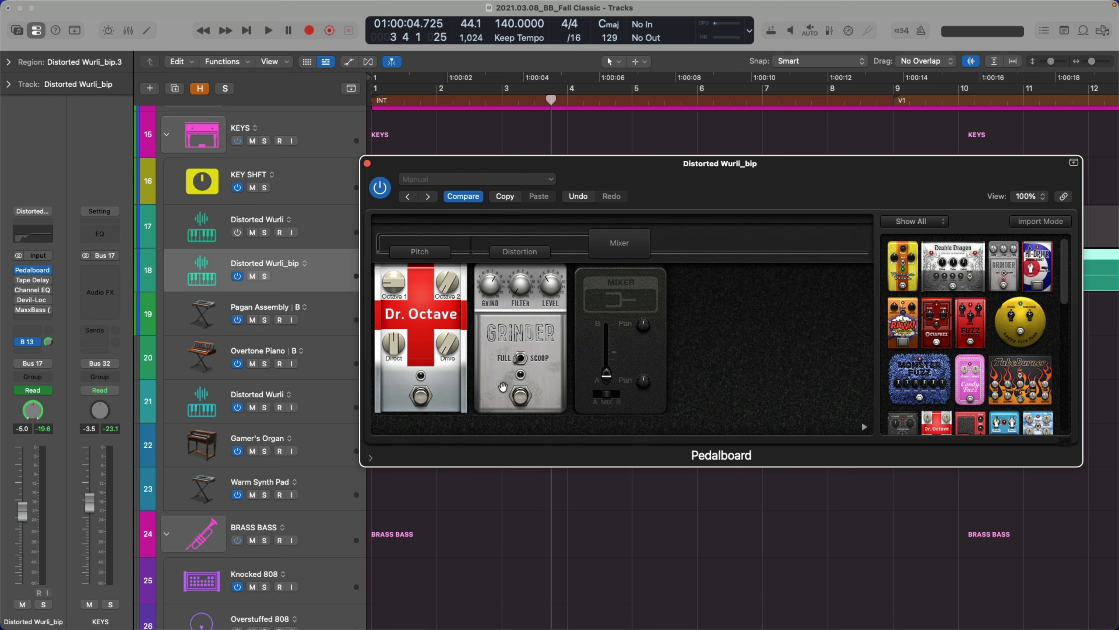
left_click(421, 397)
key("space")
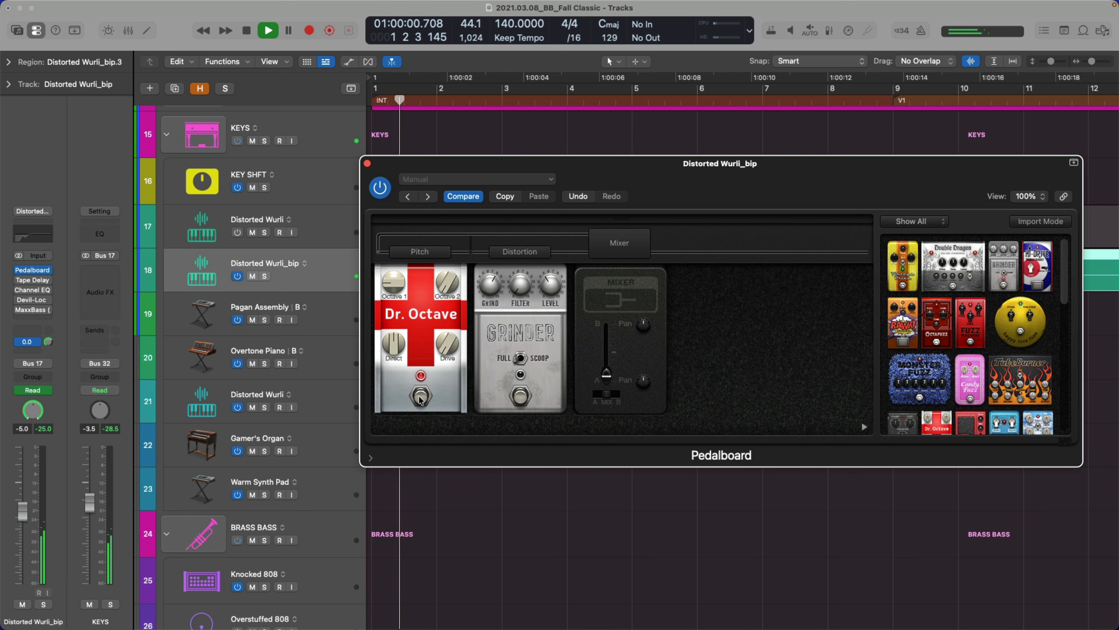
key("space")
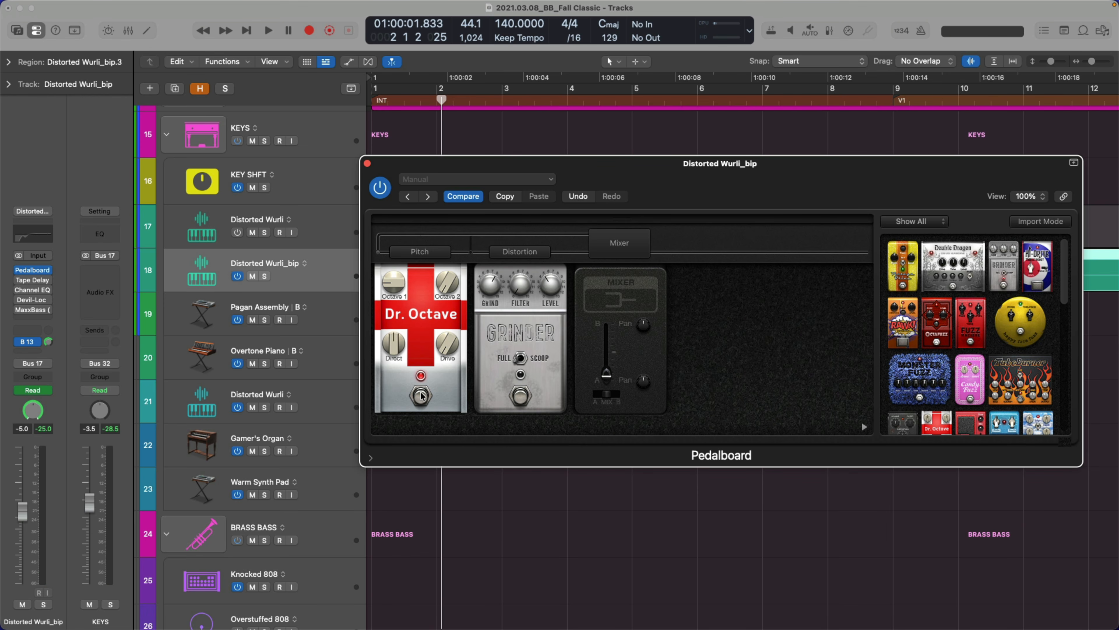
- Turn up Dr. Octave's Octave 1 knob, audition the change from bar 1, and return the knob to its previous setting
mouse_move(394, 284)
left_mouse_down()
mouse_move(395, 245)
mouse_move(405, 281)
left_mouse_up()
key("space")
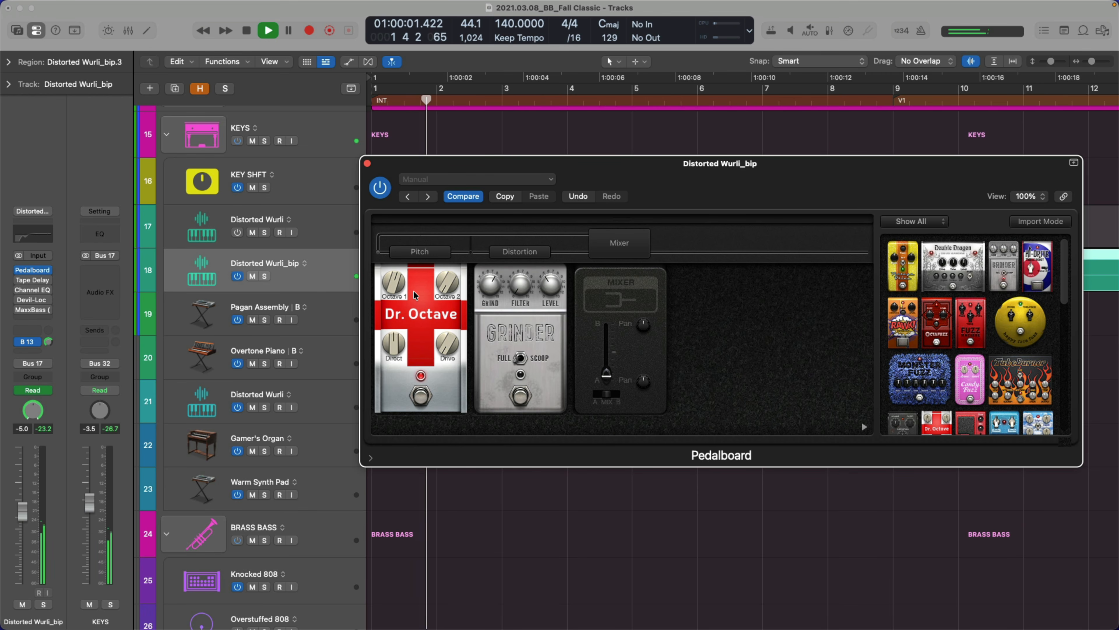
key("space")
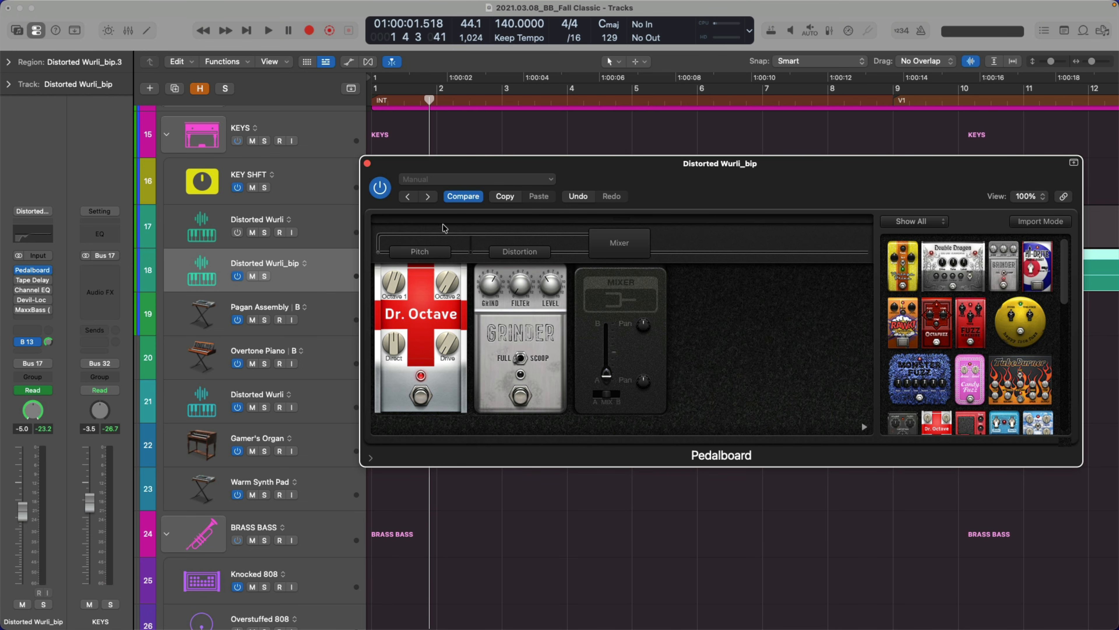
left_click_drag(393, 284, 392, 338)
- Switch the Grinder distortion pedal on together with Dr. Octave and play the intro from bar 1
left_click(527, 404)
key("space")
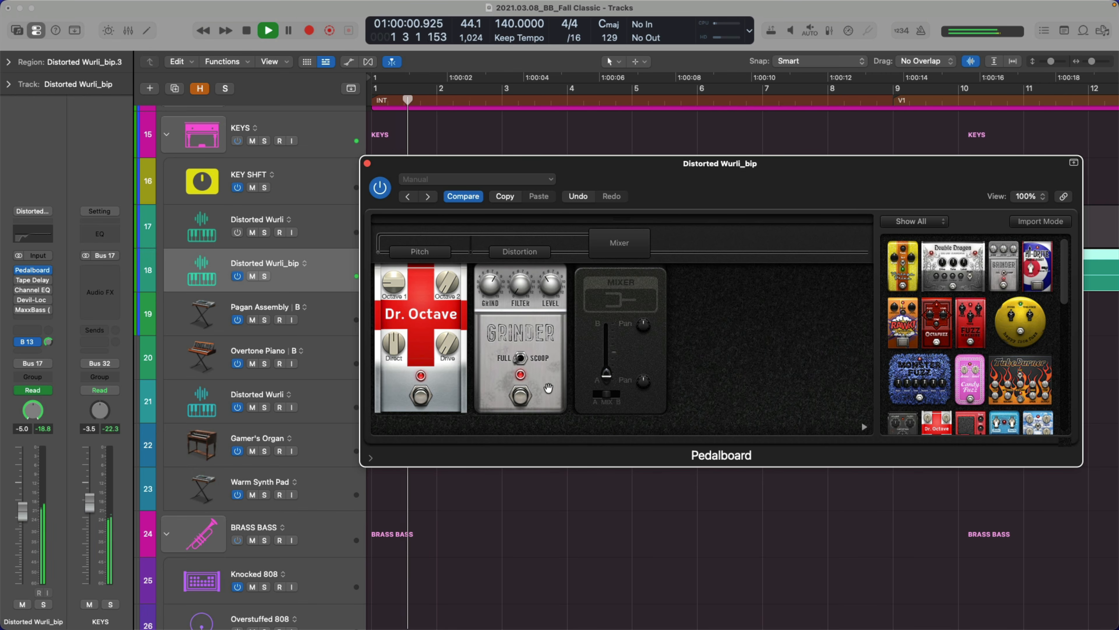
key("space")
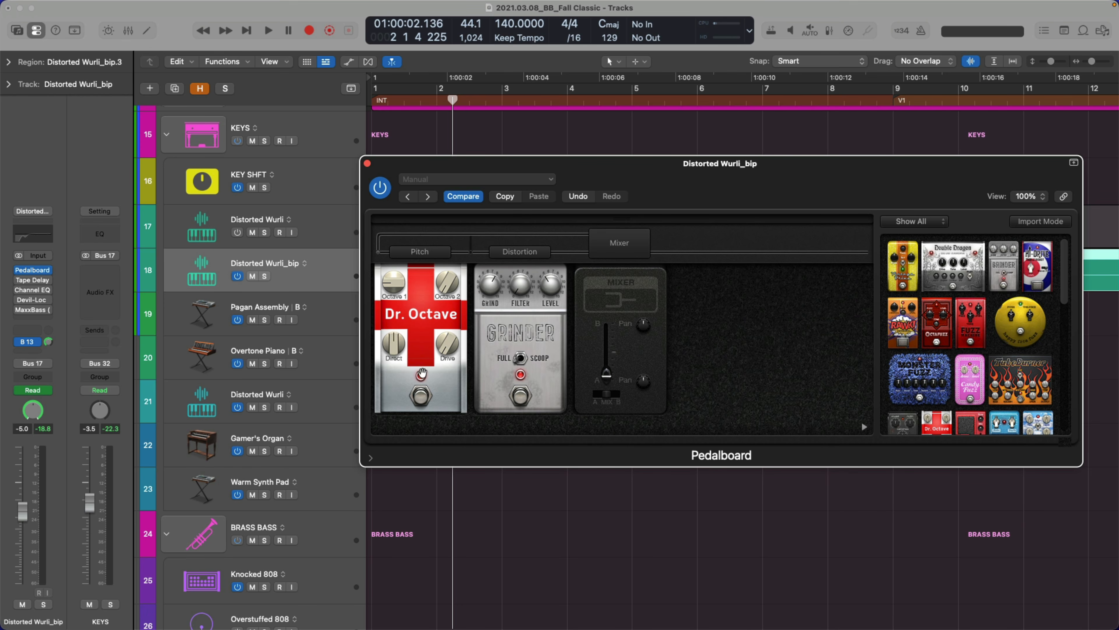
- Turn on Tape Delay on Distorted Wurli_bip, open its settings, and audition the track with the delay
left_click(33, 281)
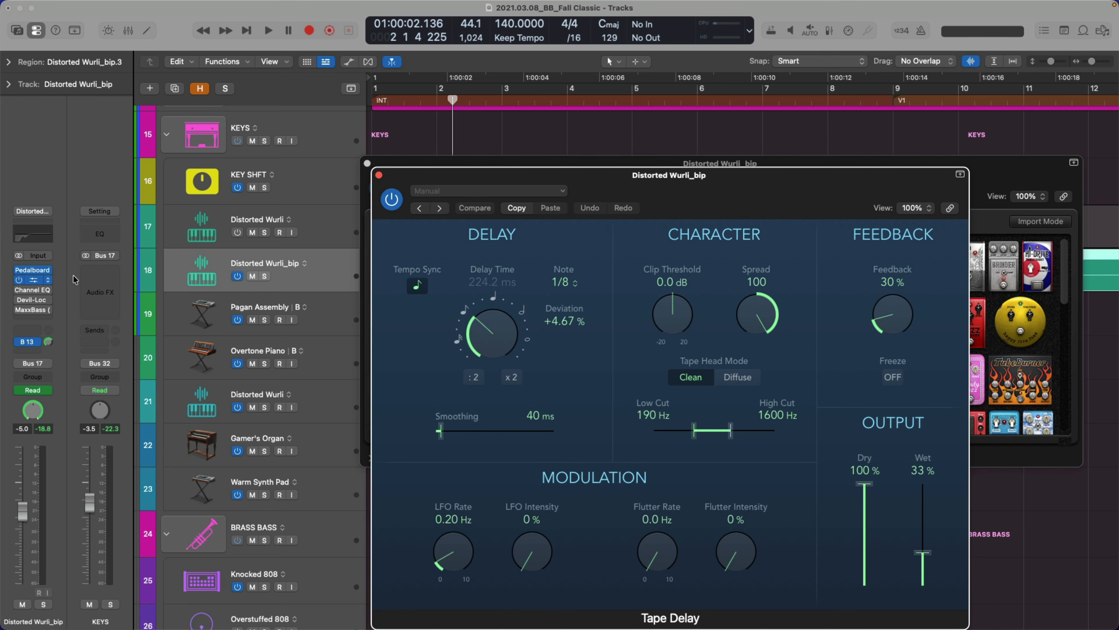
left_click_drag(639, 189, 553, 94)
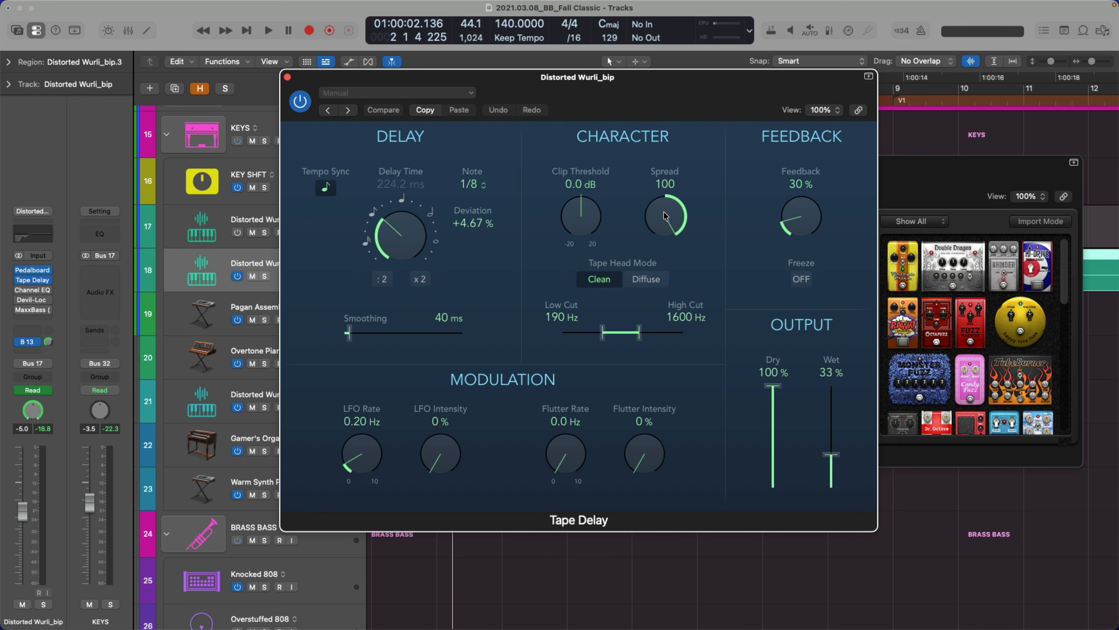
key("space")
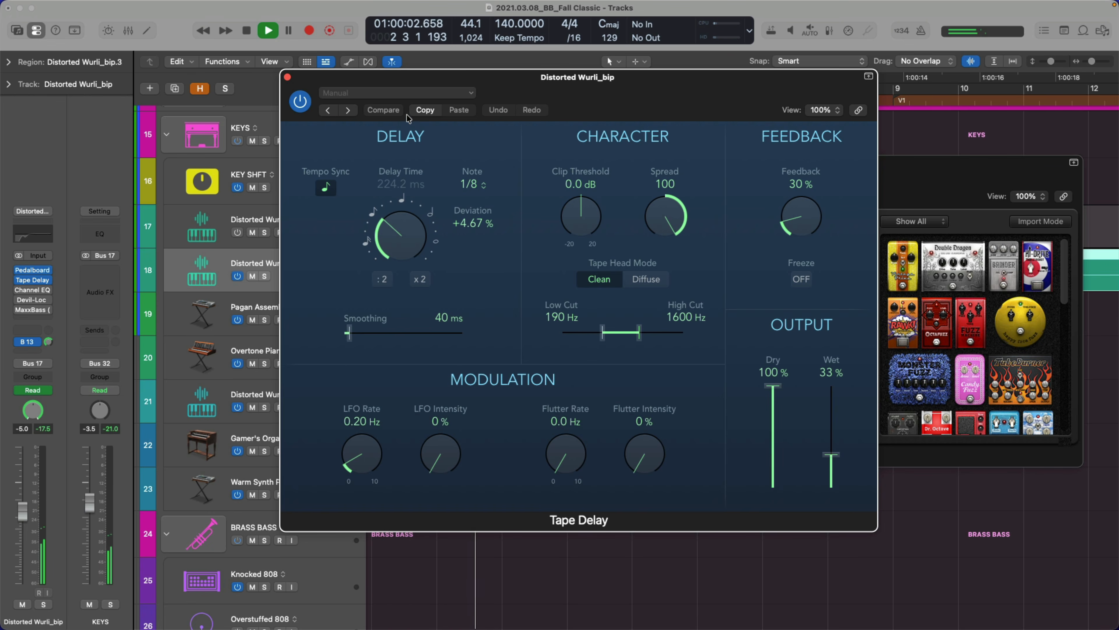
key("space")
- Compare the intro with Tape Delay bypassed and switched back on during playback
left_click(300, 101)
key("space")
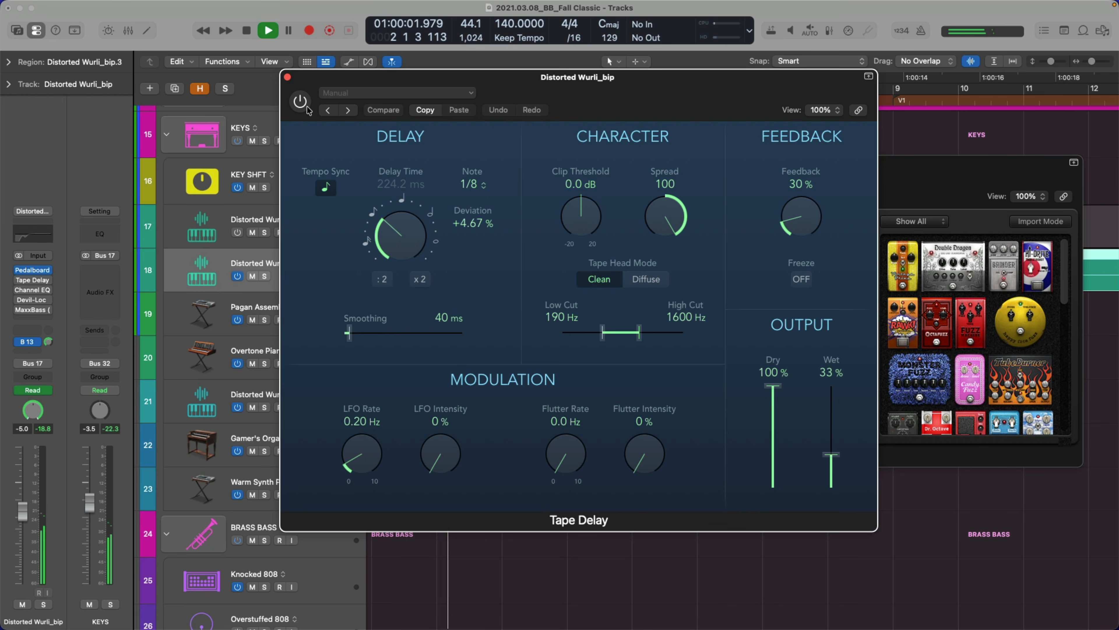
left_click(303, 104)
key("space")
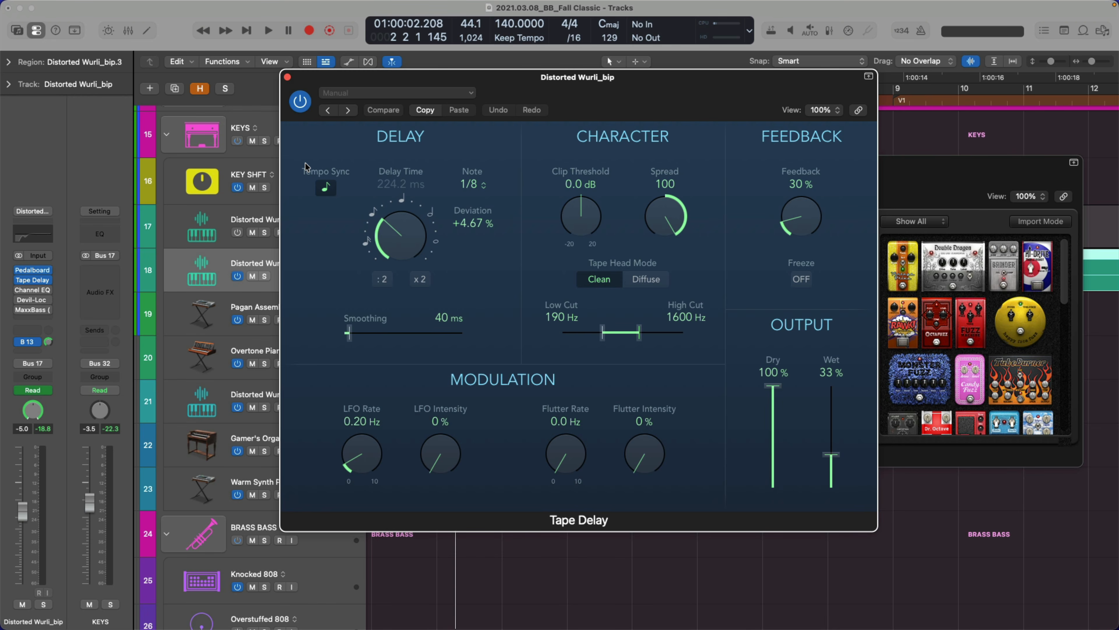
key("space")
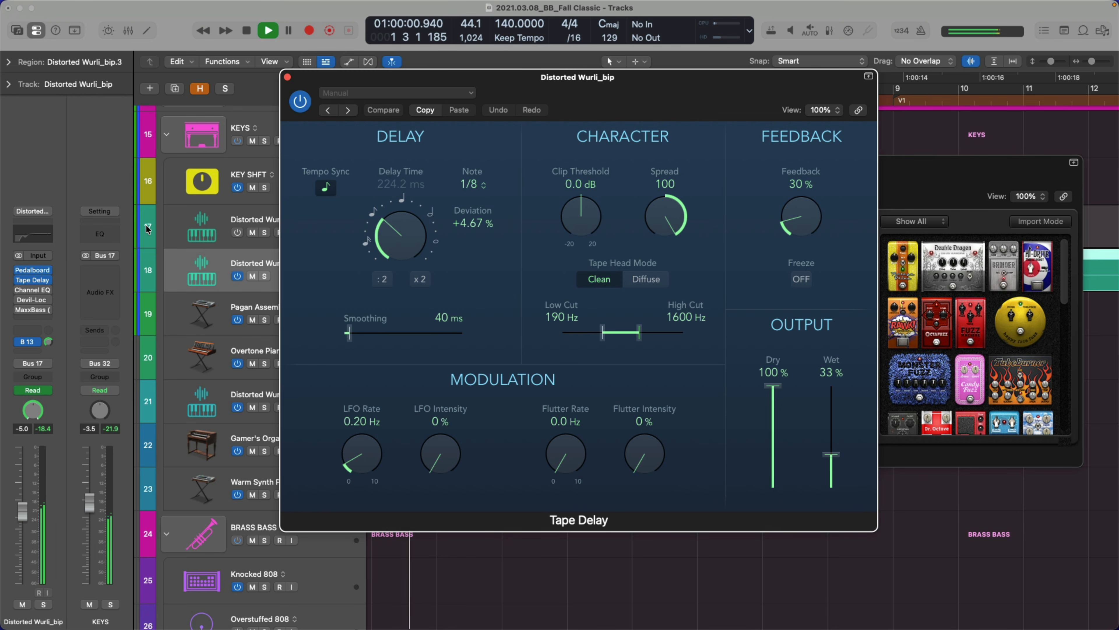
key("space")
- Turn on Channel EQ and Devil-Loc Deluxe, audition them, and set Devil-Loc's mix to 35.0%
left_click(32, 290)
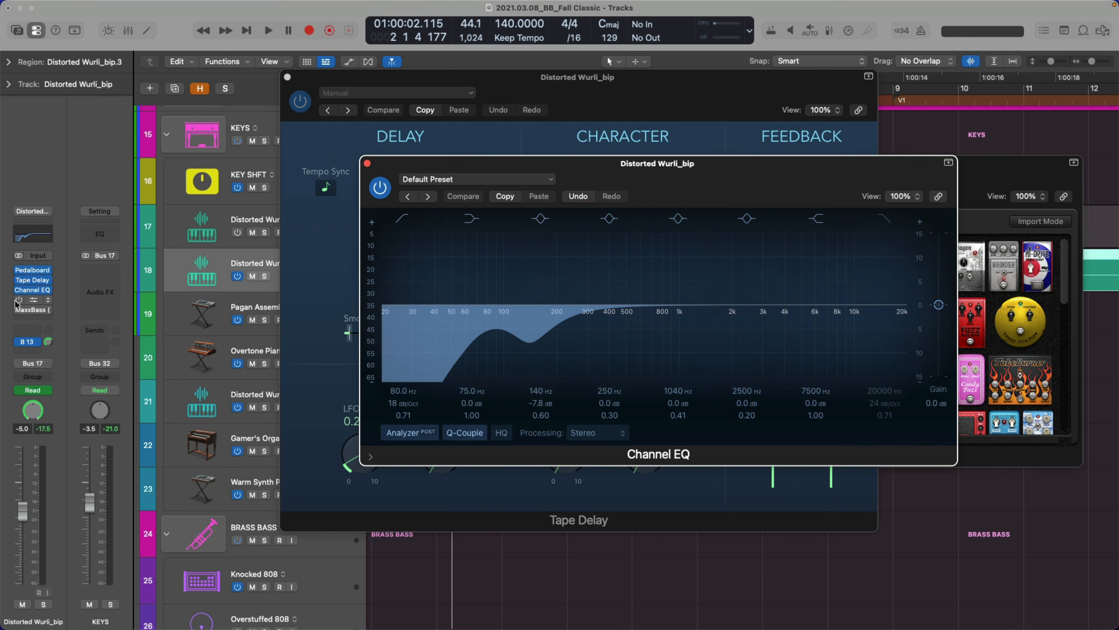
left_click(33, 300)
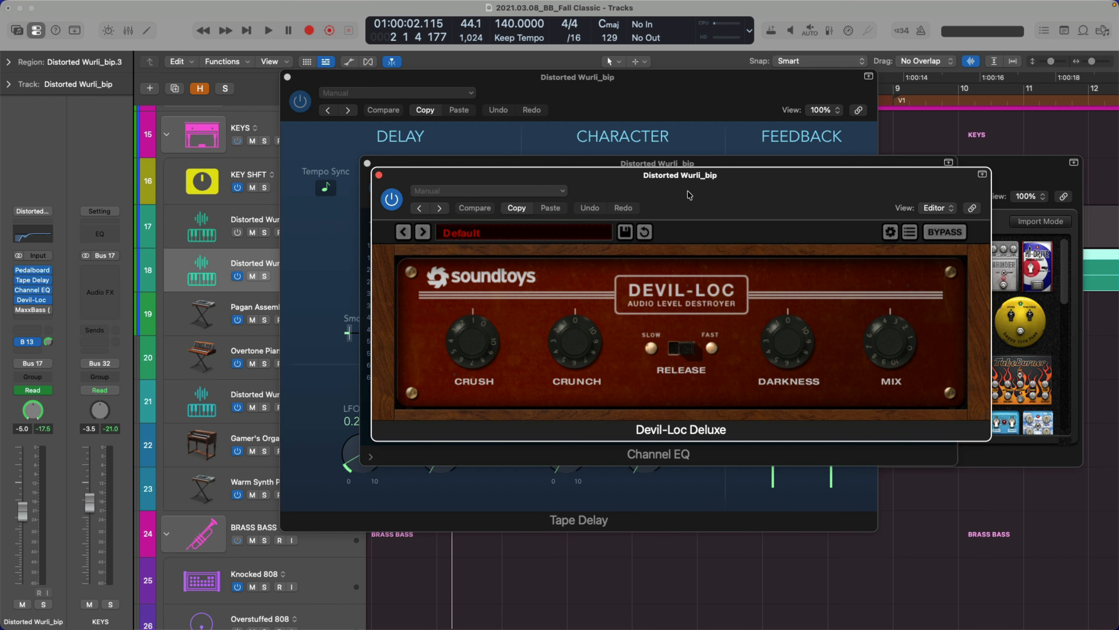
key("space")
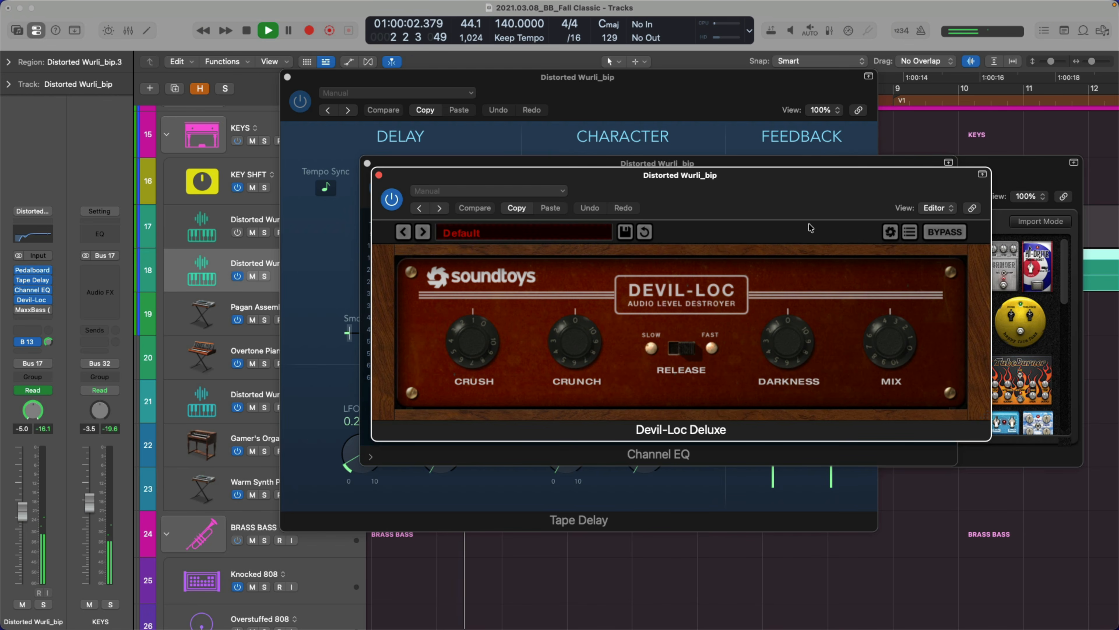
key("space")
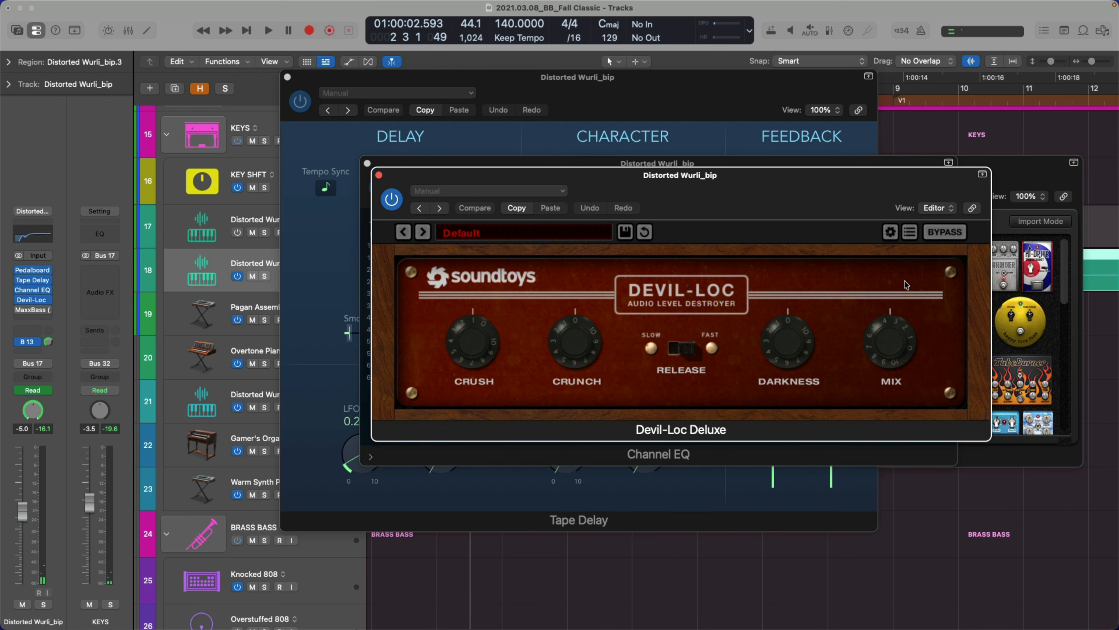
left_click_drag(898, 342, 904, 379)
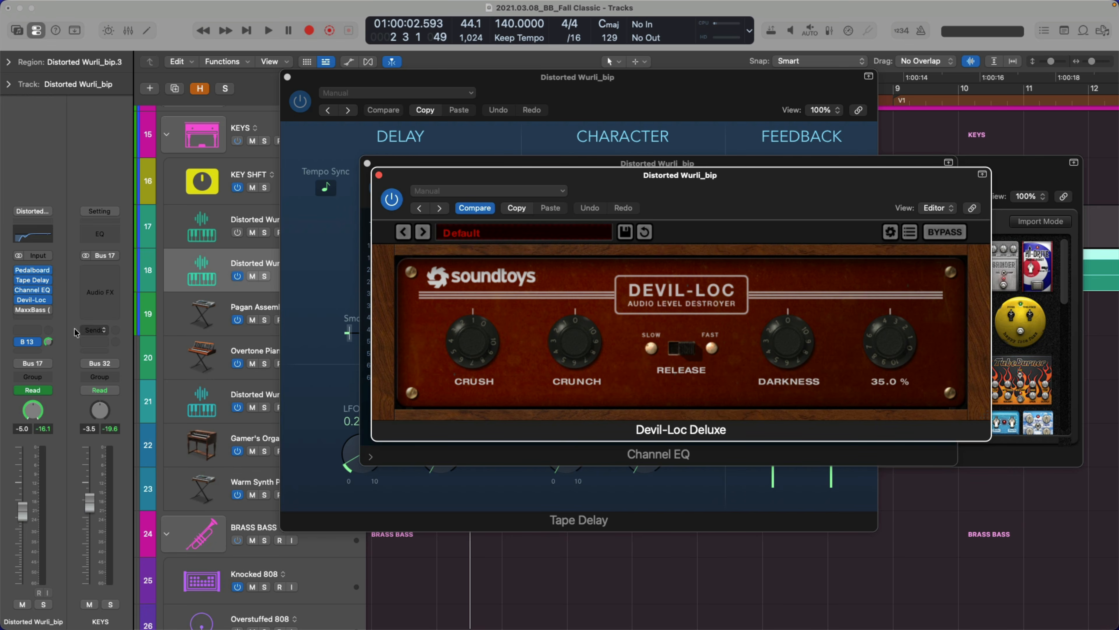
- Turn on MaxxBass, play the full effect chain from bar 1, and hide all the plug-in windows
left_click(30, 310)
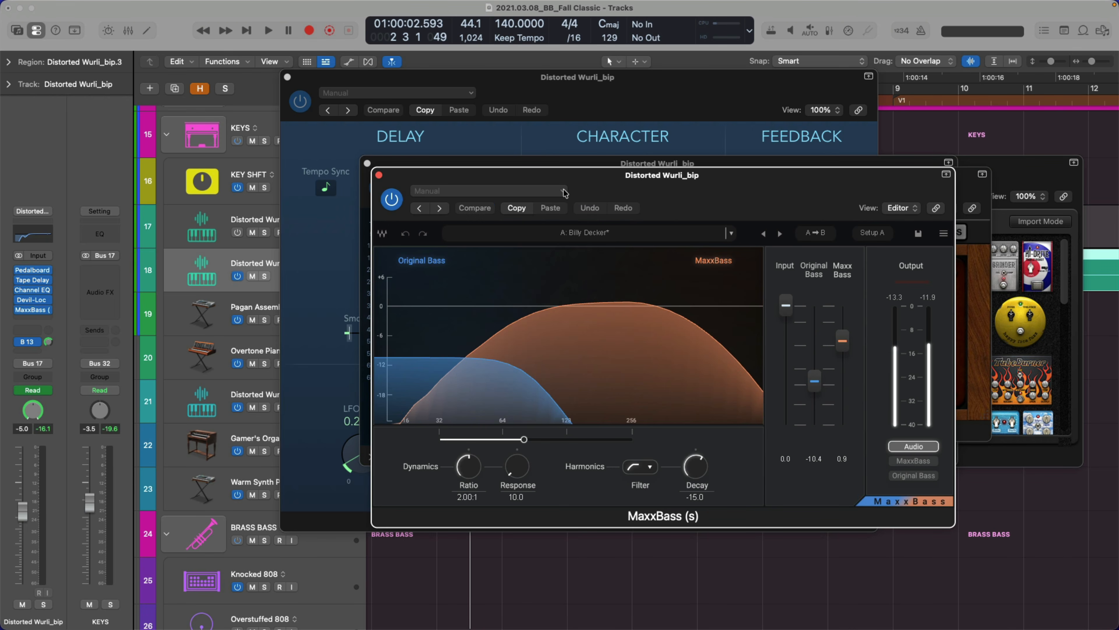
key("space")
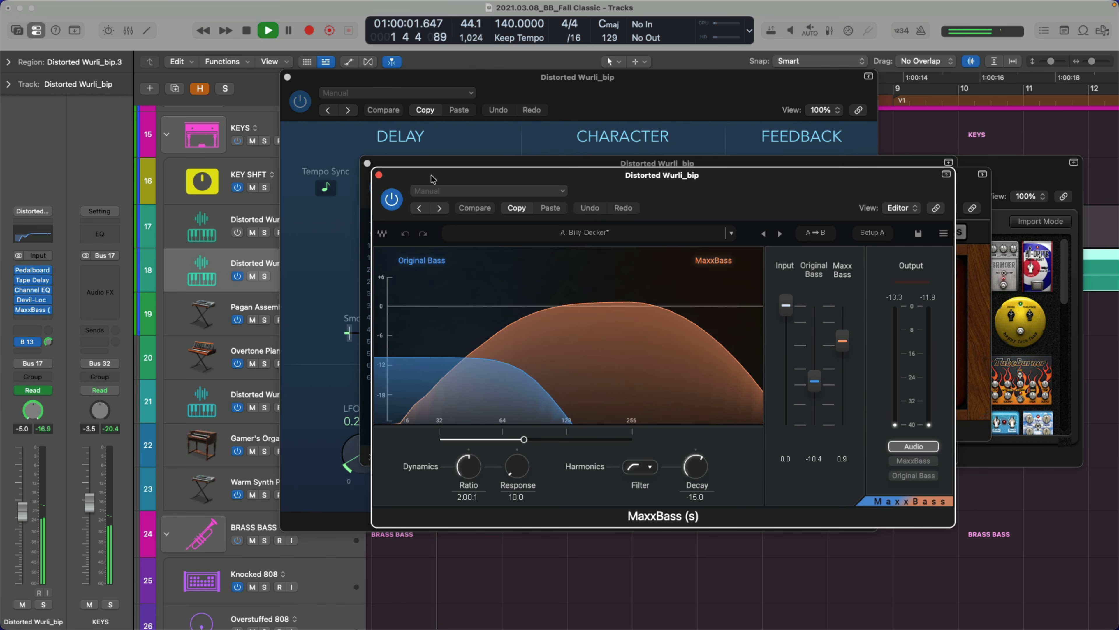
key("v")
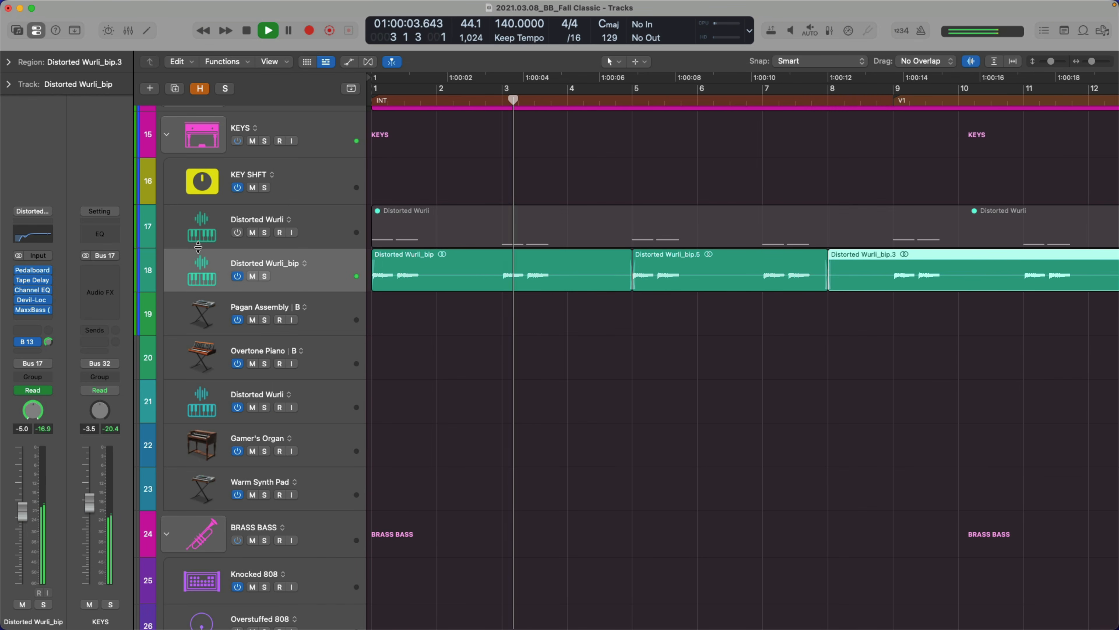
key("space")
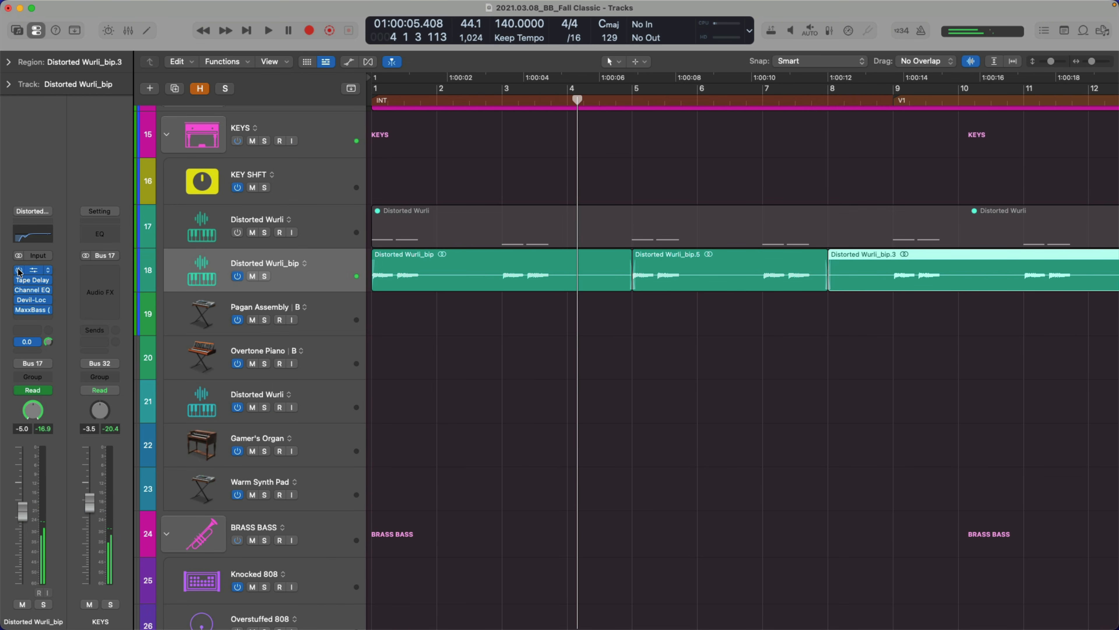
- Play the intro with all five inserts bypassed, then turn Pedalboard through MaxxBass back on and compare
key("space")
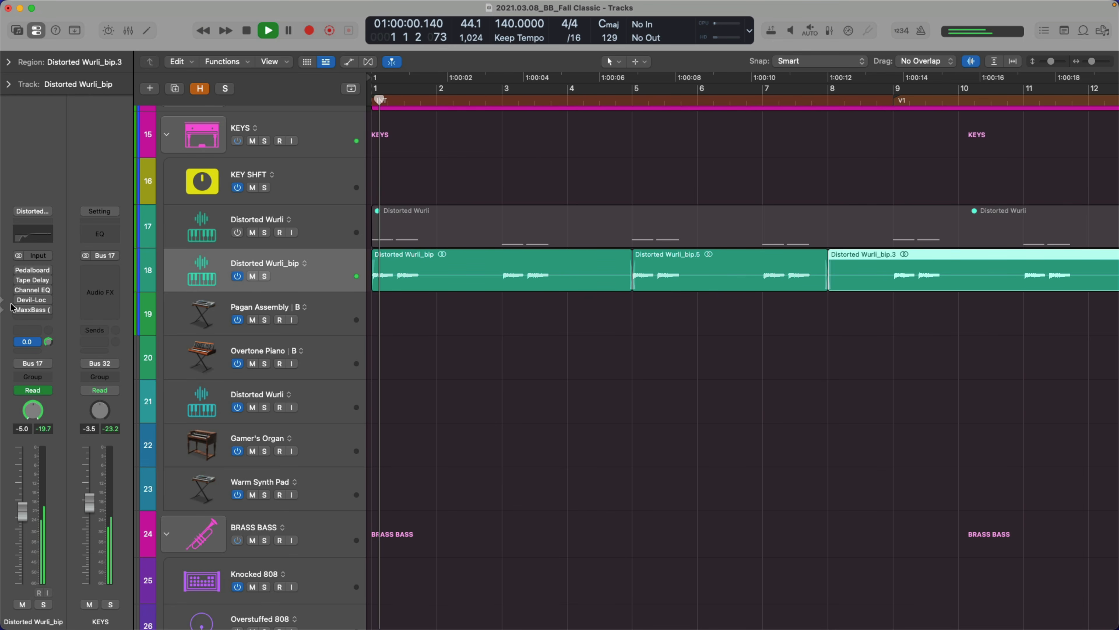
key("space")
left_click_drag(17, 270, 17, 311)
key("space")
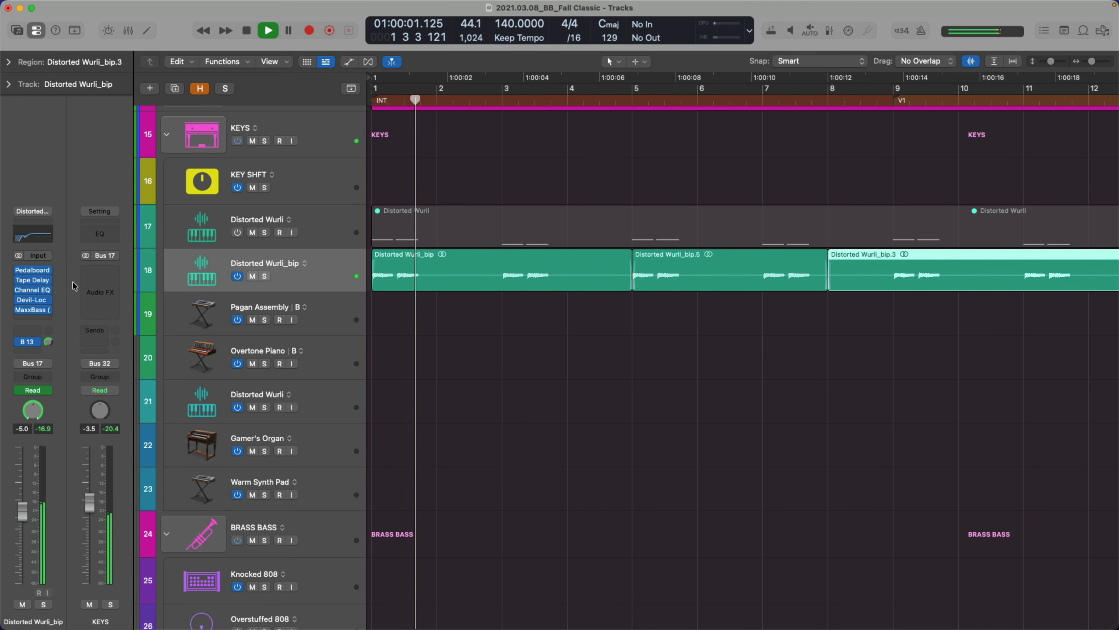
key("space")
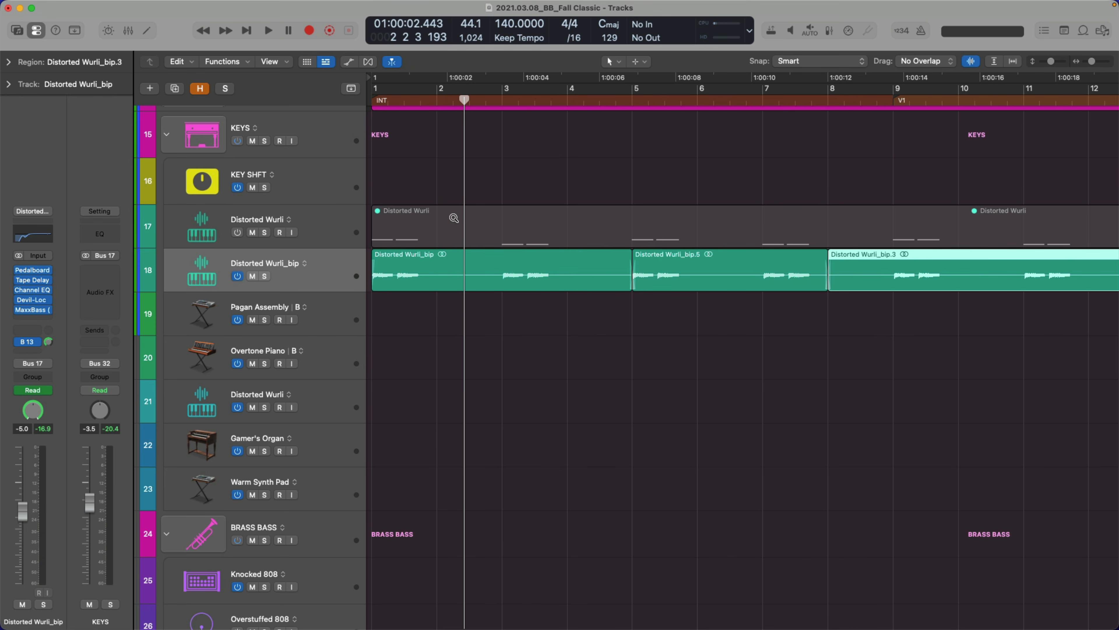
- Find the Distorted Wurli regions in the FIN section, select their track 21, and frame the region starting at bar 89
key("z")
left_click_drag(984, 152, 1109, 227)
left_click(341, 327)
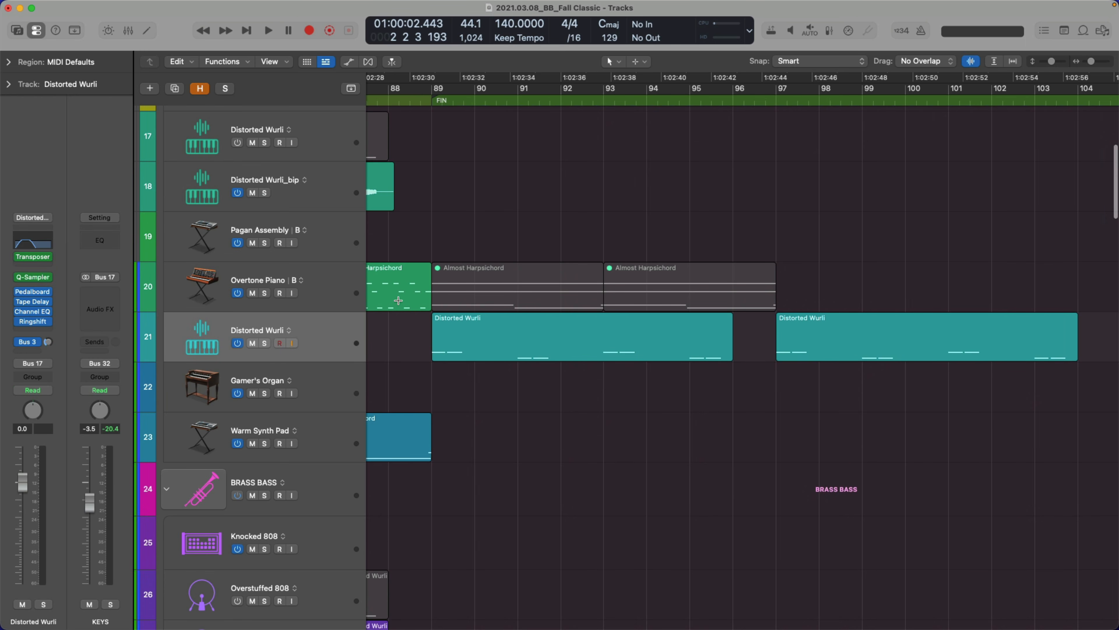
left_click_drag(401, 249, 874, 362)
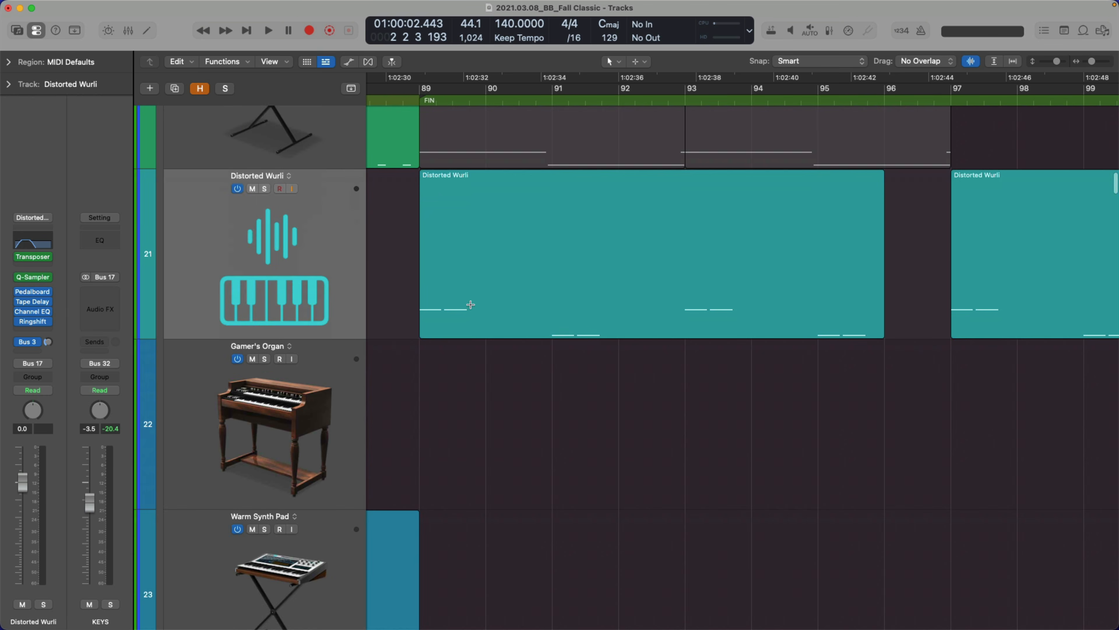
- Examine the Distorted Wurli's Pedalboard, Tape Delay, Channel EQ and Ringshifter settings, and close all their plug-in windows
mouse_move(46, 310)
left_click(35, 292)
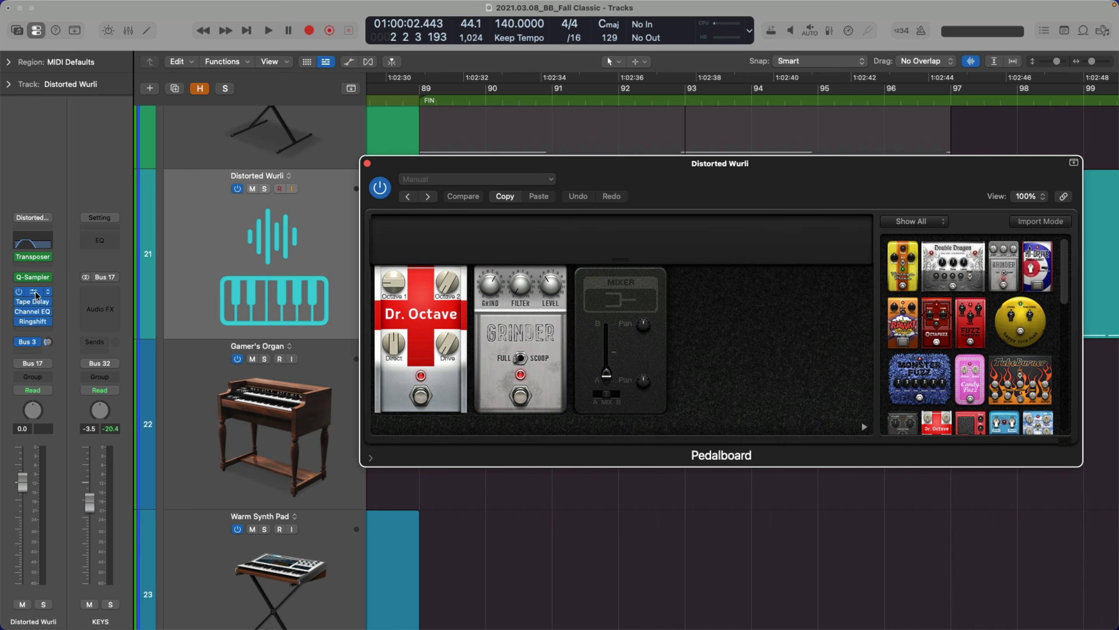
left_click(35, 302)
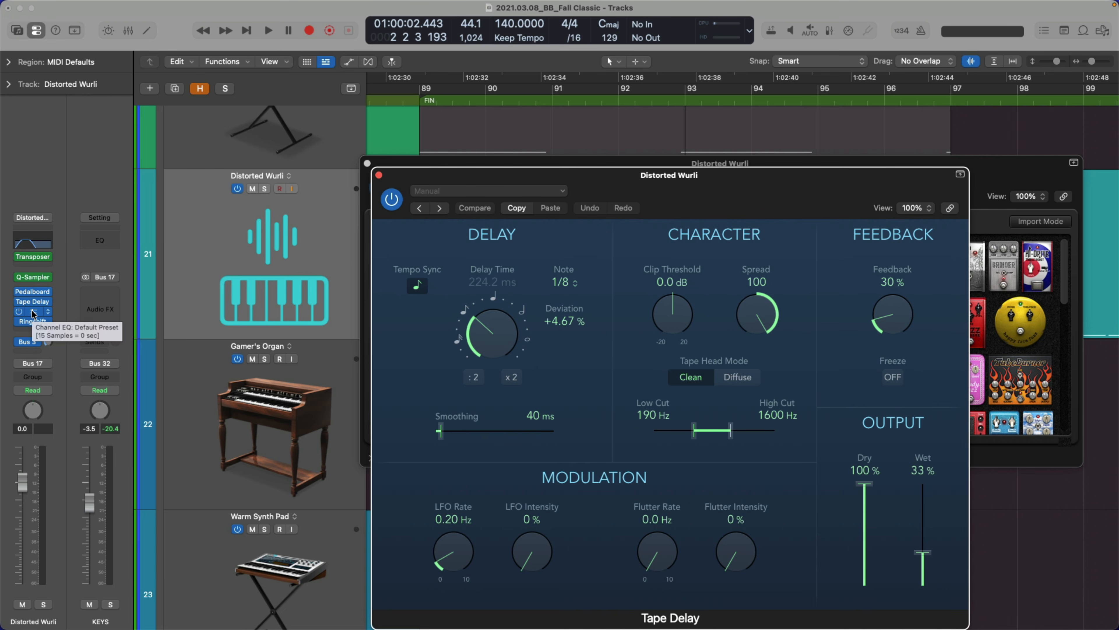
left_click(33, 312)
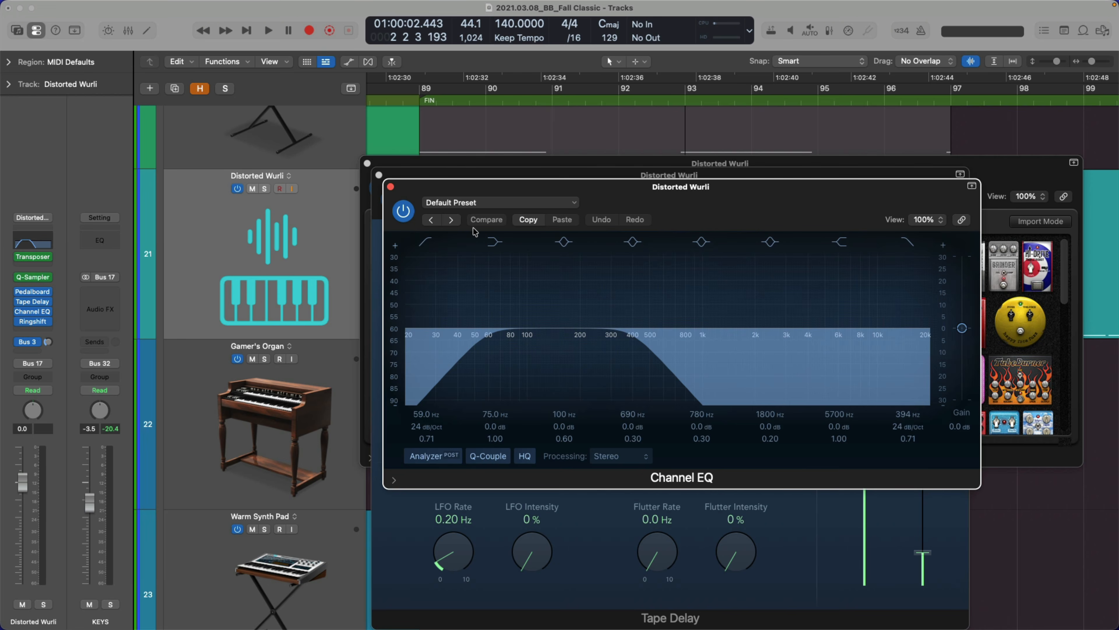
left_click(33, 321)
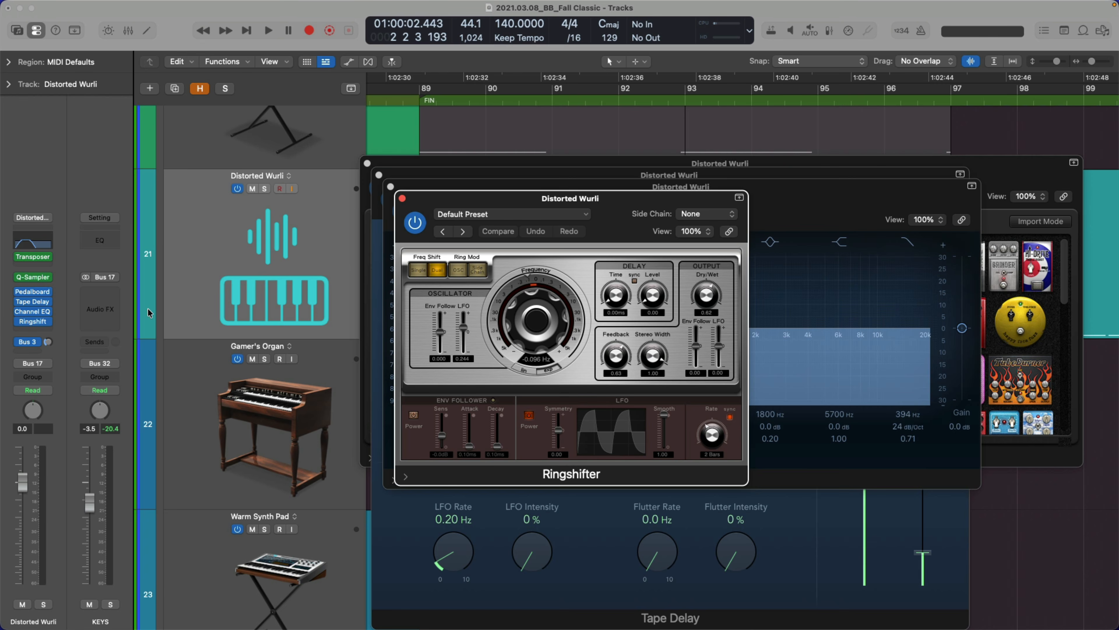
left_click(403, 200, "alt")
- Play the FIN section from bar 89, solo the Distorted Wurli track to audition it, and stop playback with the solo cleared
double_click(418, 99)
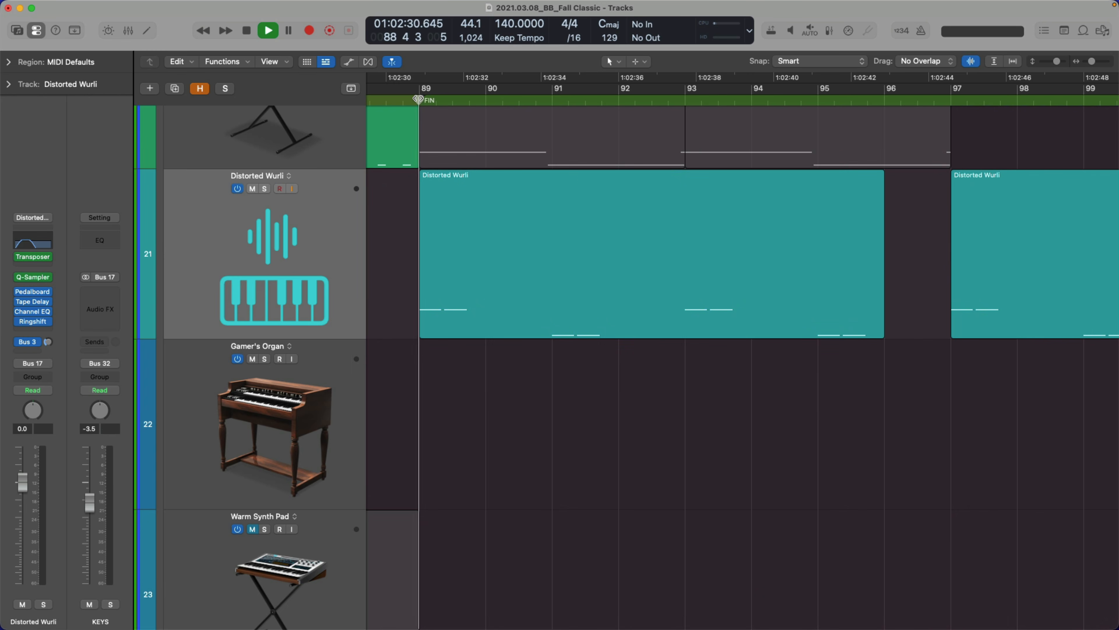
left_click(265, 189)
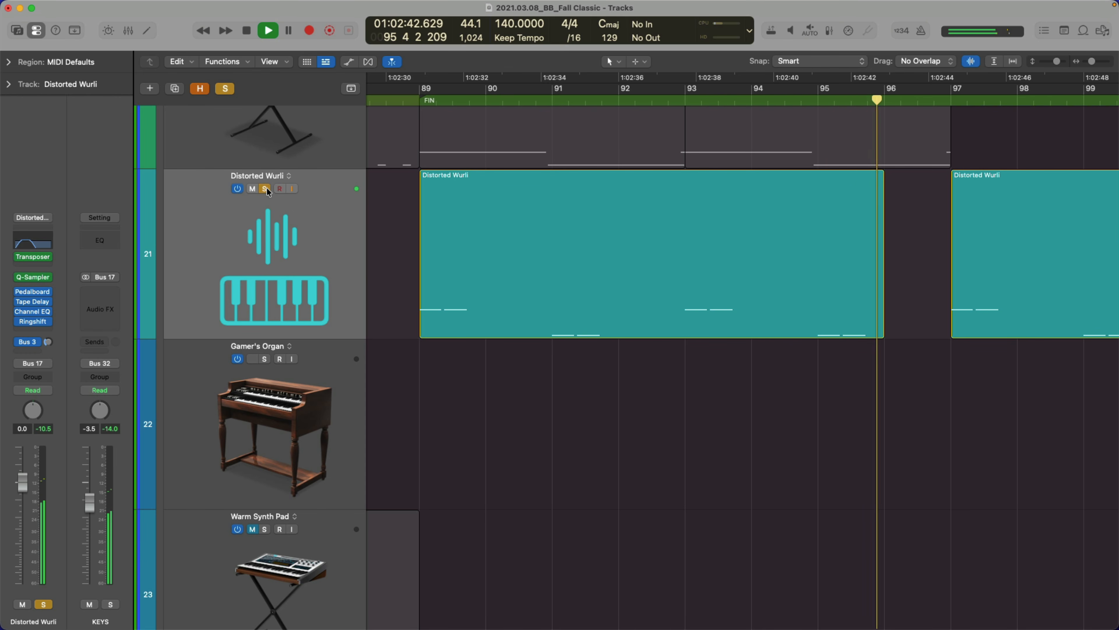
key("space")
left_click(265, 189)
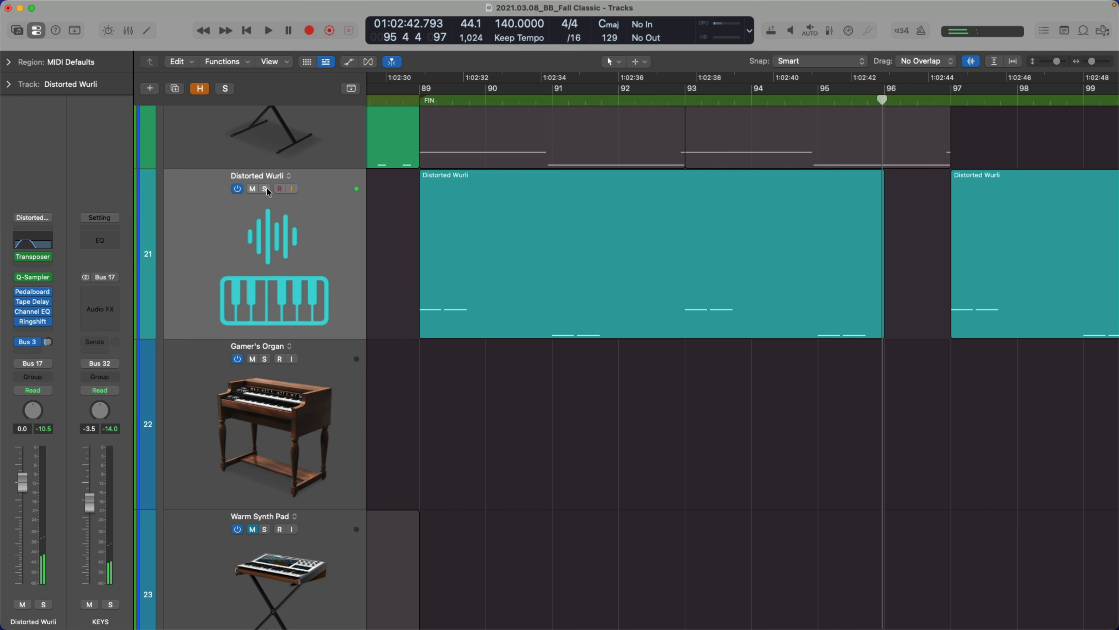